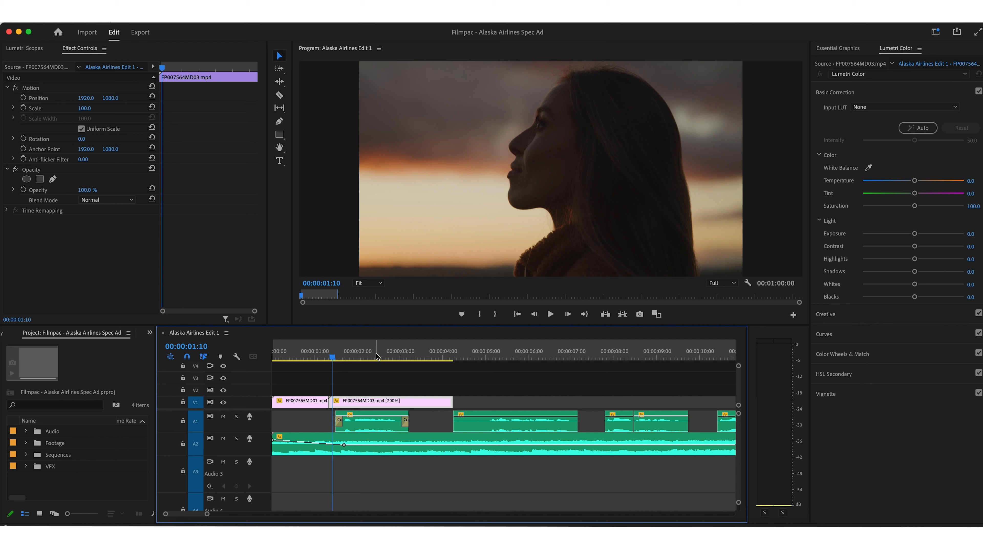
Trim the end of the FP007564MD03 clip on V1 to about 00:00:02:21 and save the project
click(390, 356)
click(411, 378)
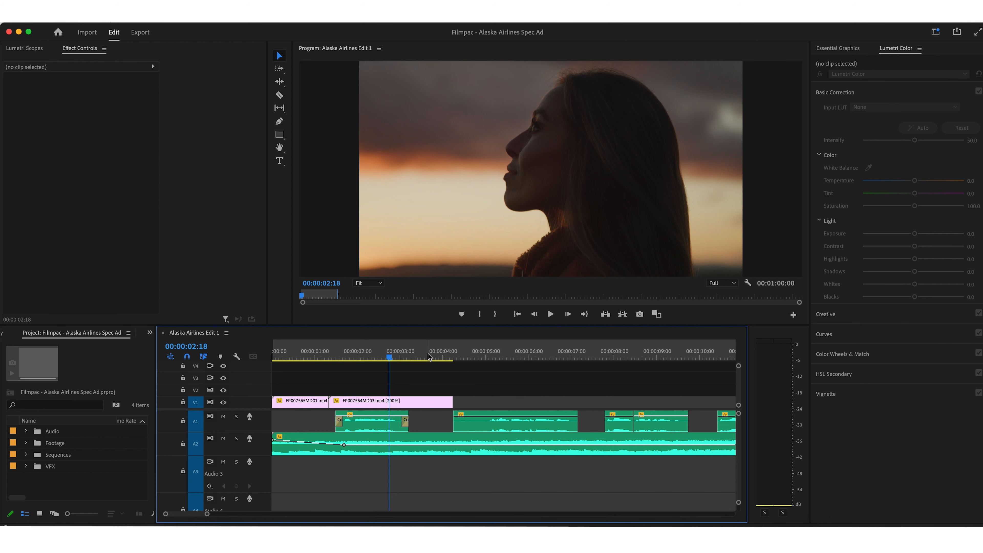
drag(426, 357, 249, 358)
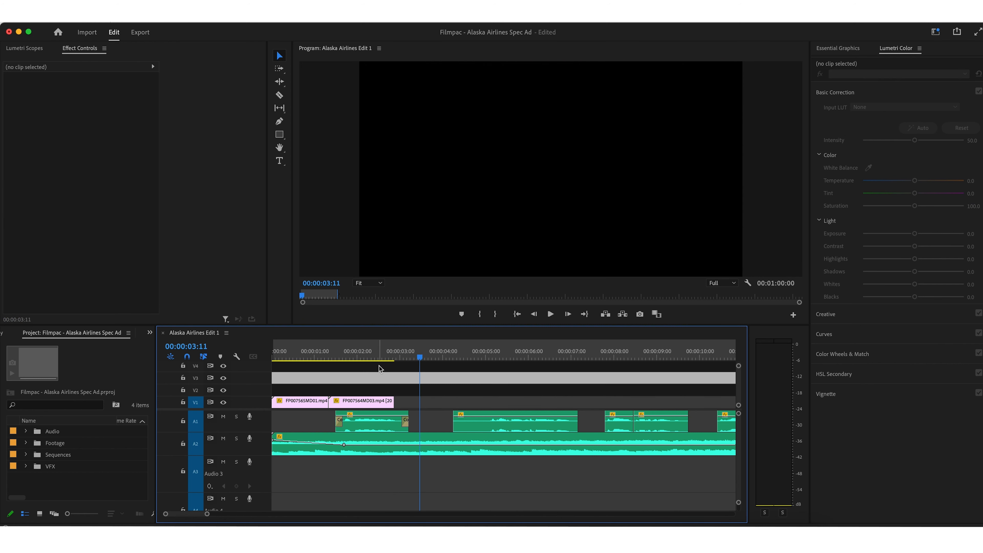
drag(406, 377, 418, 393)
key(super+s)
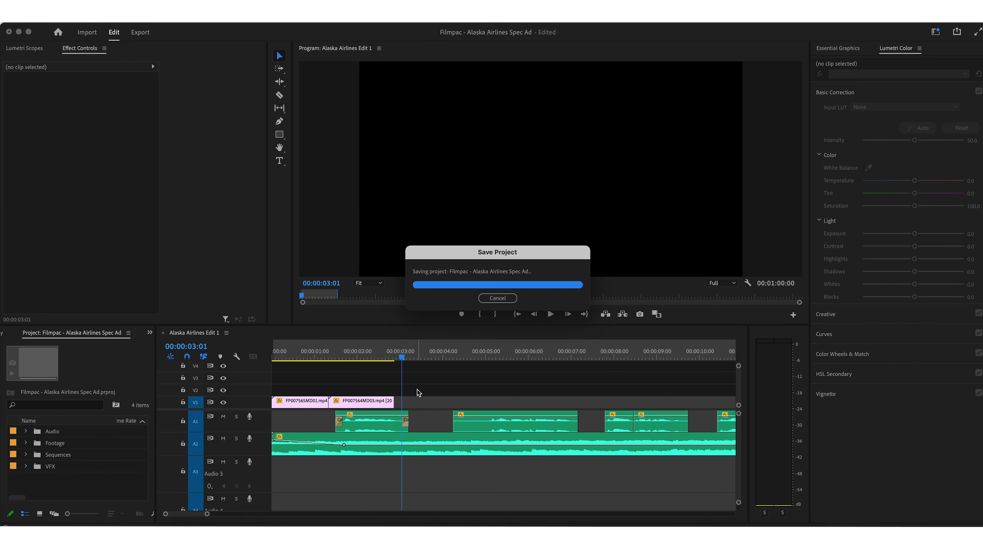
Play back the cuts on V1 from the end of FP007564MD03 through FP000728MD20 into FP004775MD02
key(backslash)
key(minus)
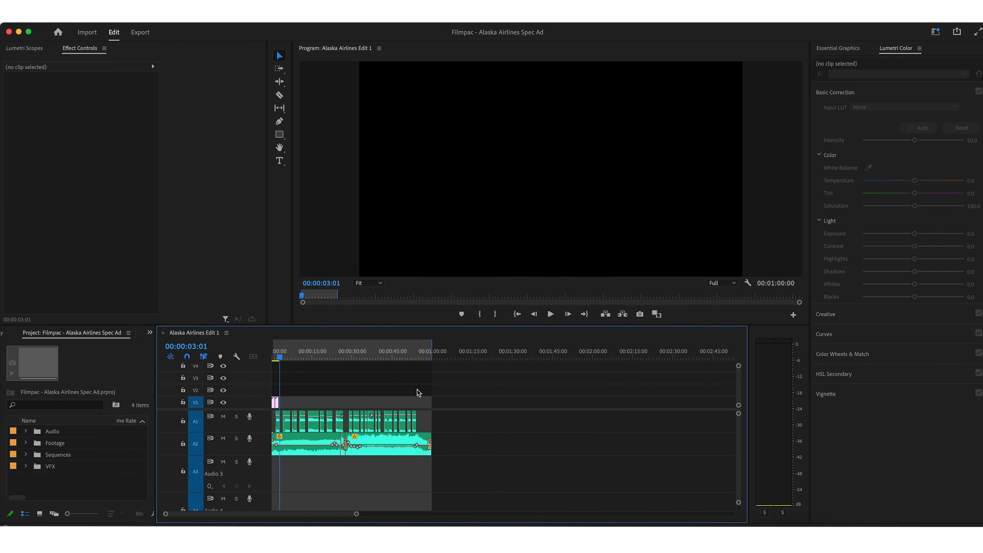
key(equal)
key(equal)
key(equal)
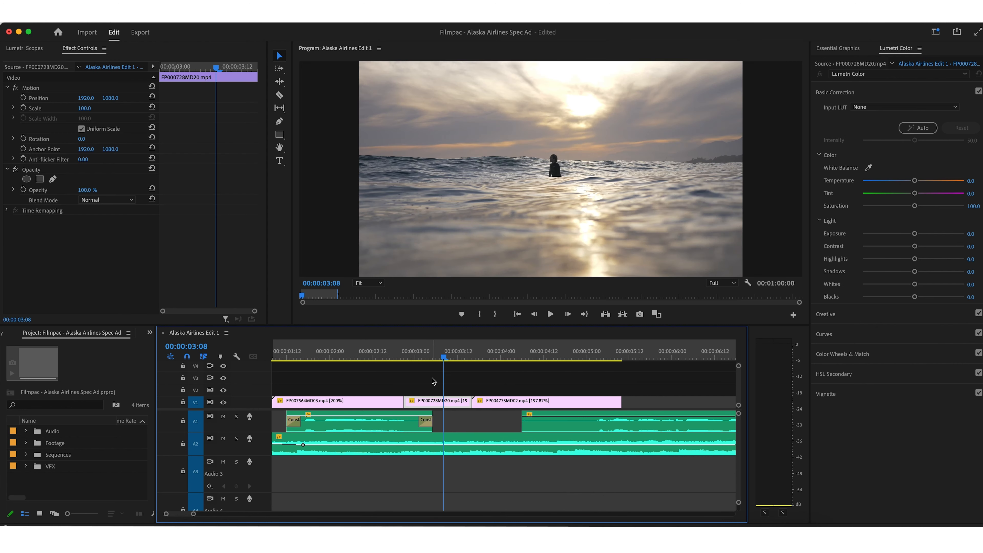
click(405, 355)
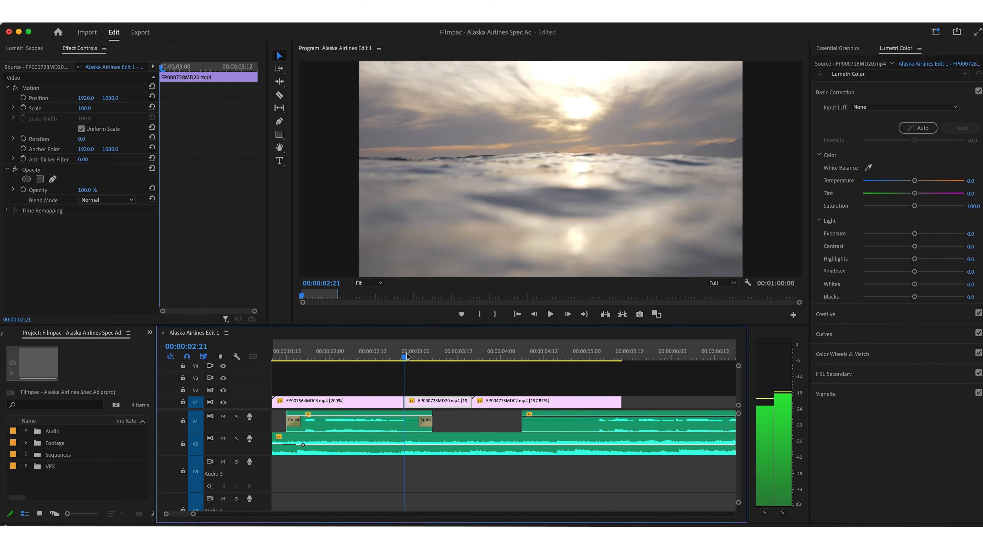
mouse_move(406, 355)
mouse_down()
mouse_move(473, 356)
mouse_move(389, 351)
mouse_up()
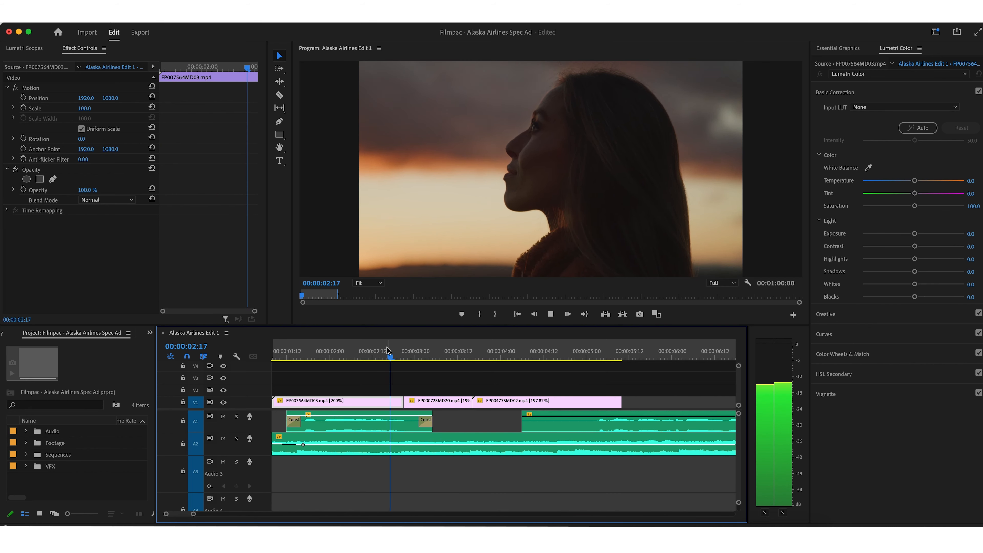
key(space)
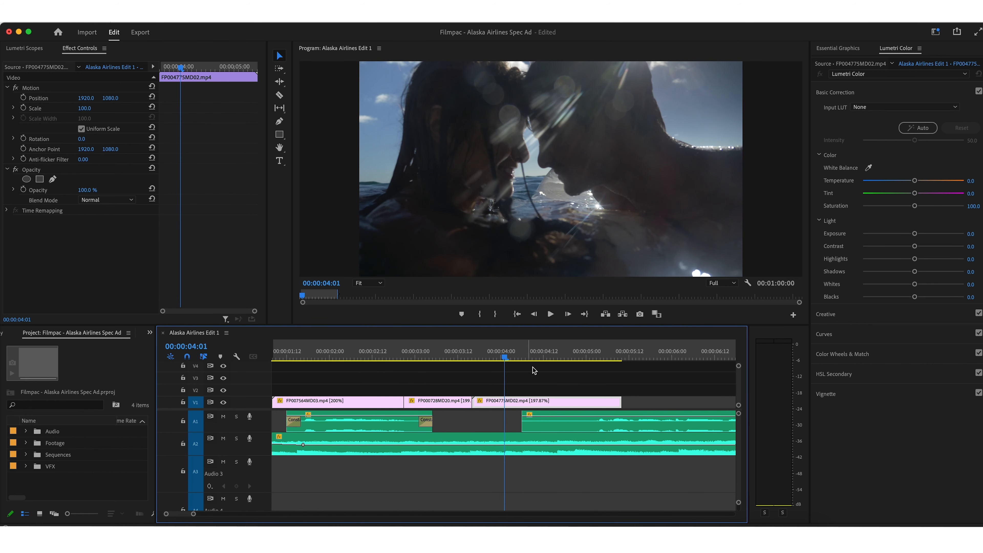
Trim the end of the FP004775MD02 clip on V1 back to 00:00:04:06, where the next voice-over clip starts
key(space)
drag(568, 349, 522, 351)
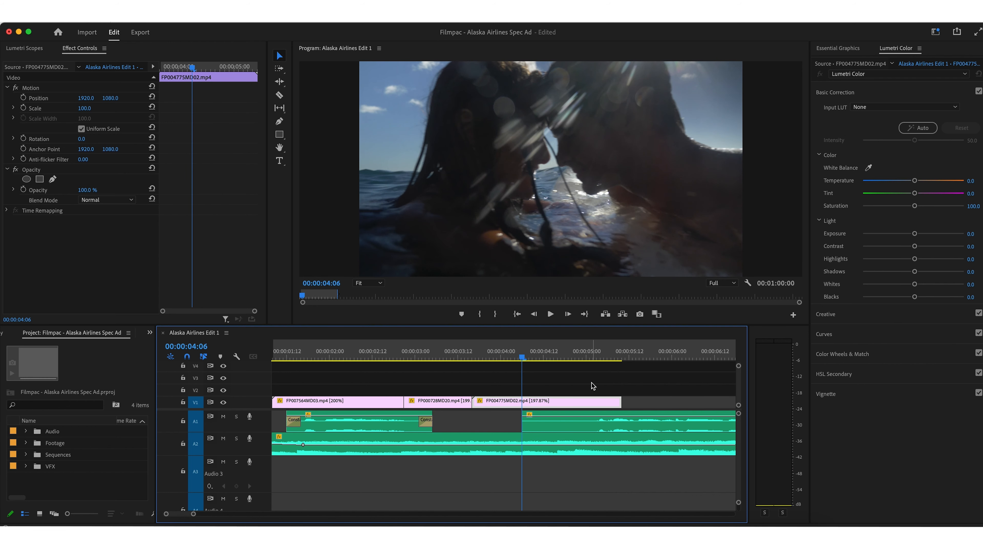
drag(619, 399, 521, 398)
click(499, 378)
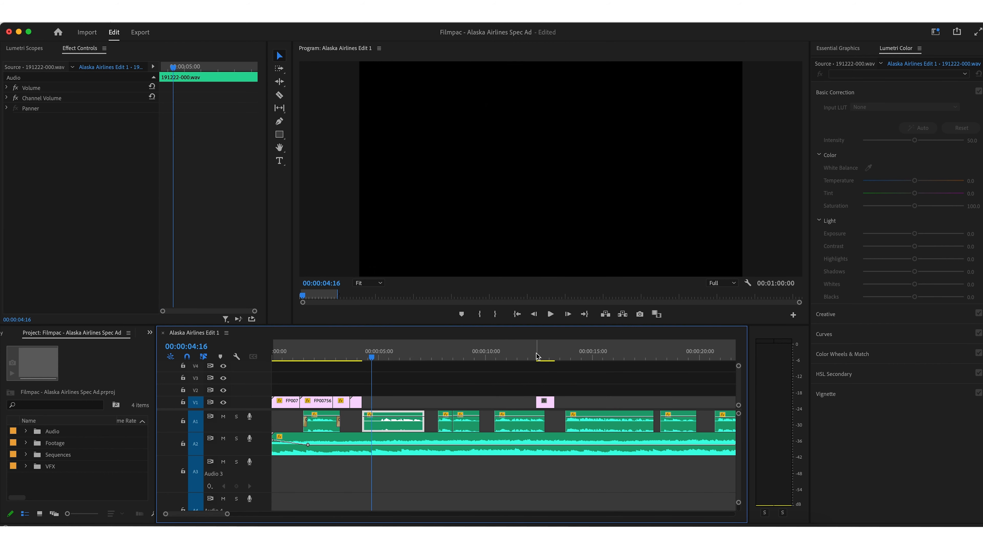
Move the isolated FP014349MD02 clip near 00:00:12:13 on V1 so it directly follows FP004775MD02
click(539, 356)
click(552, 390)
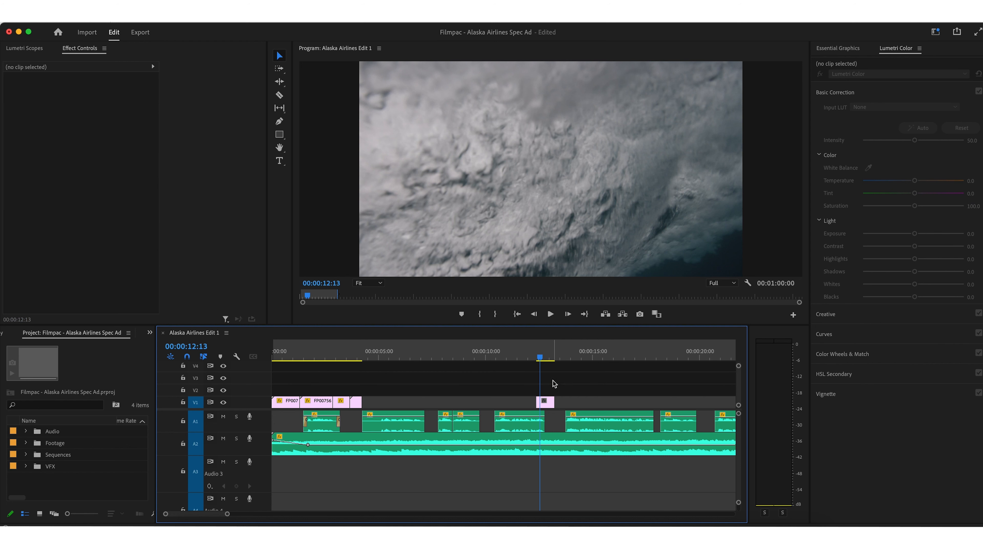
drag(546, 402, 383, 408)
click(330, 352)
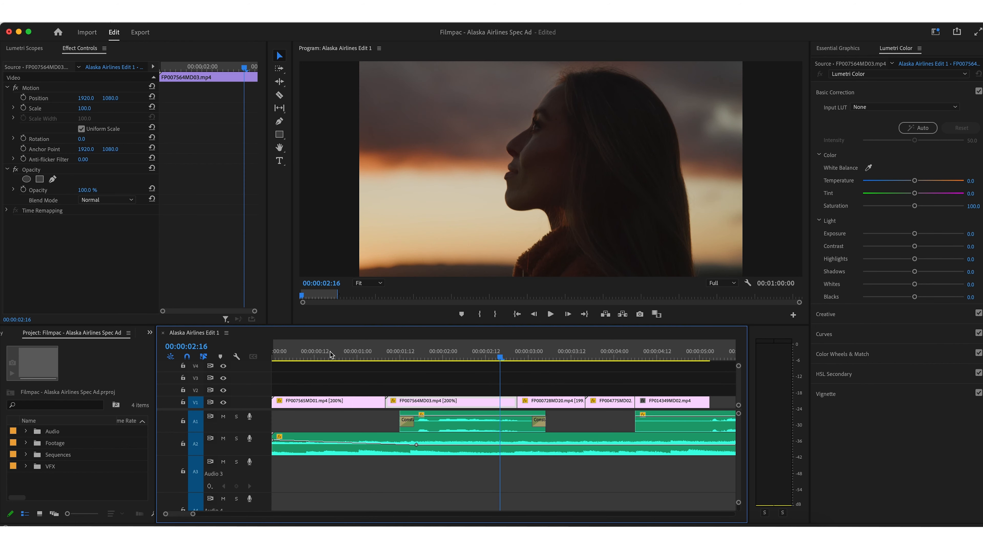
Place the 235 Cinemascope 1080.png letterbox overlay on V4 across the full length of the sequence
key(=)
key(=)
click(446, 375)
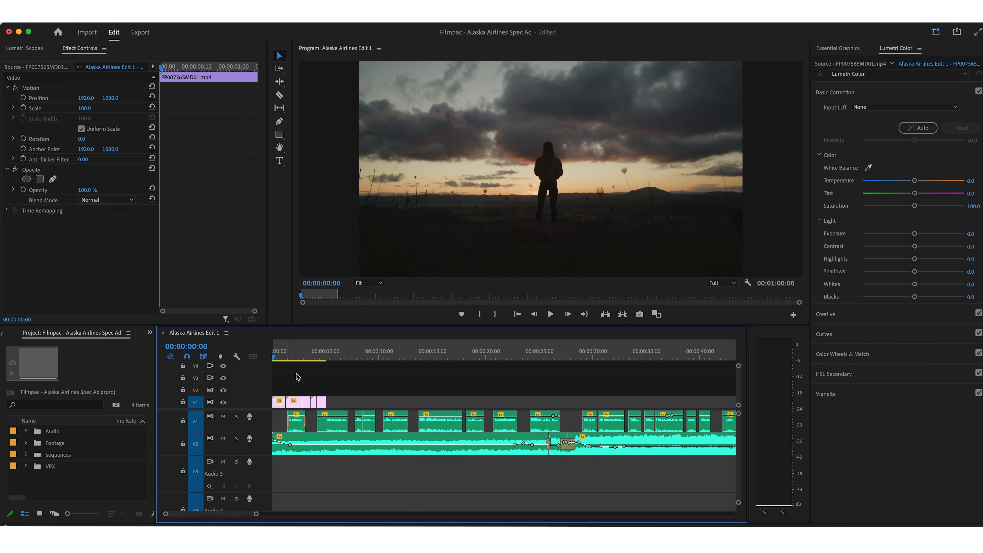
key(-)
drag(441, 331, 287, 365)
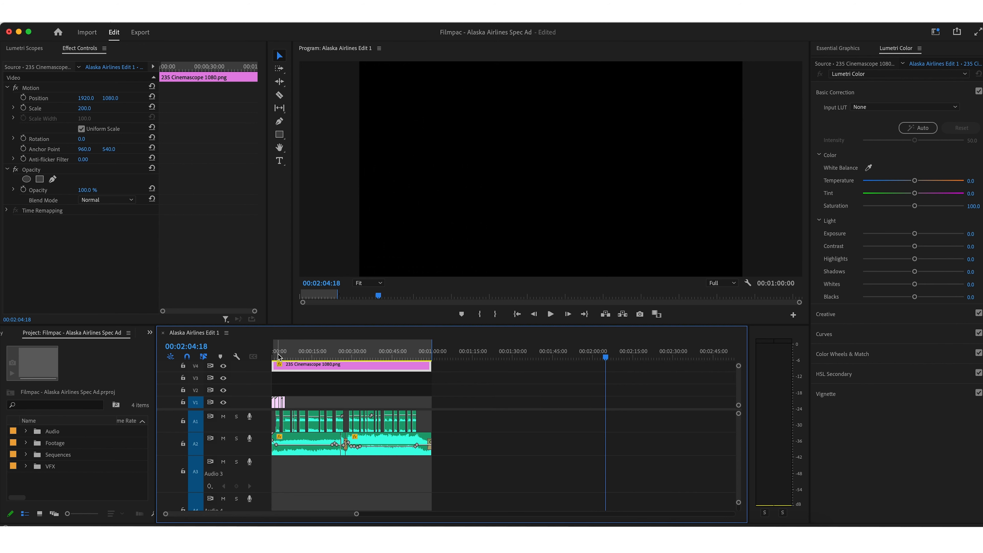
Play the sequence opening from 00:00:00:00 to review the first clips with the letterbox overlay
key(Home)
key(equal)
key(equal)
key(equal)
key(equal)
click(317, 377)
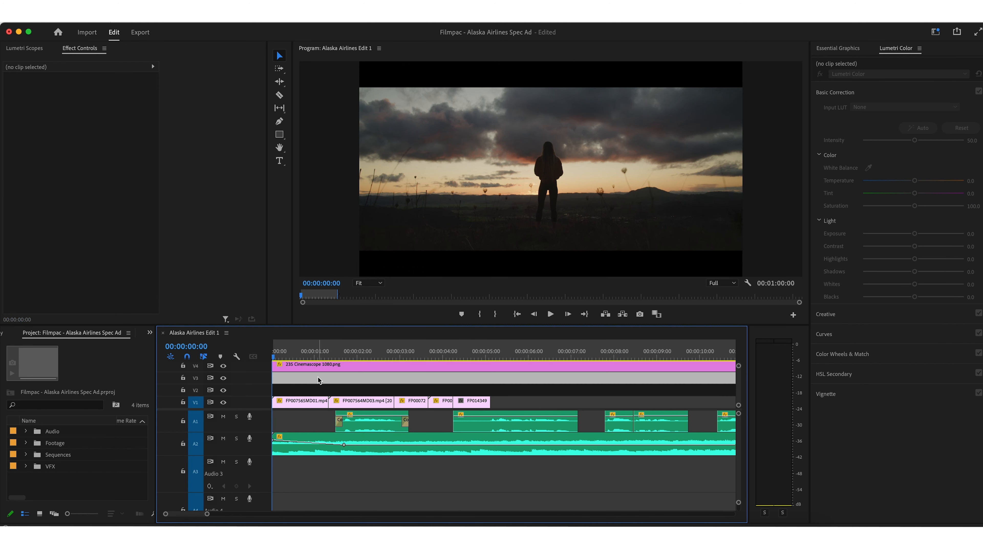
click(274, 359)
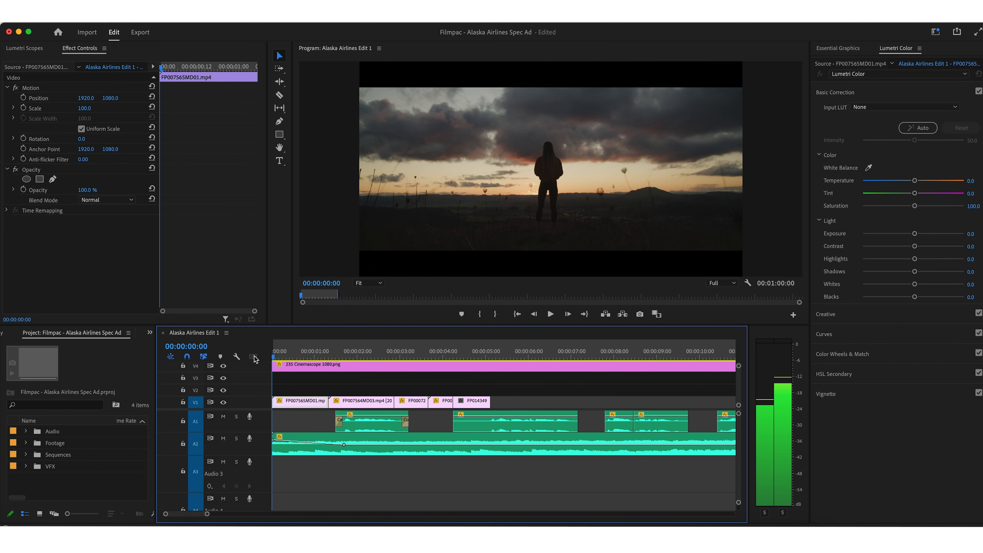
click(308, 382)
click(289, 359)
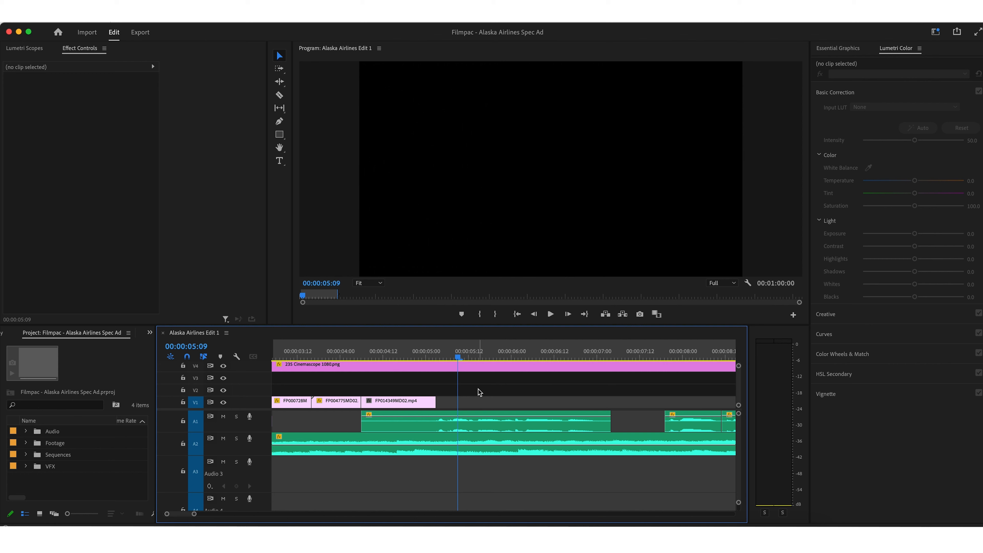
Paste the FP012654MD02 clip onto V1 and move it directly against the end of FP014349MD02
key(super+v)
drag(482, 403, 462, 401)
click(467, 393)
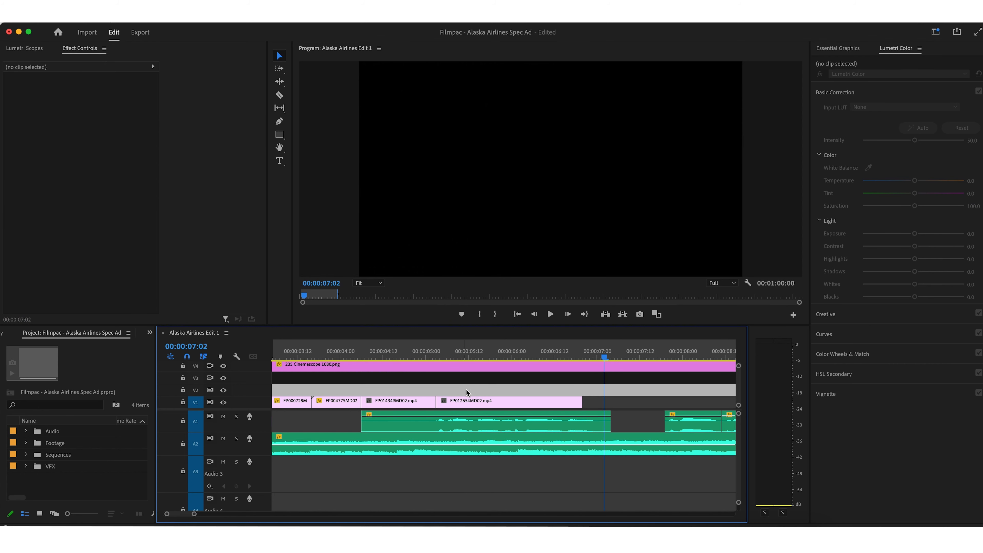
Scrub through the FP012654MD02 hammock clip and play back the edit from the start of FP004775MD02
click(451, 354)
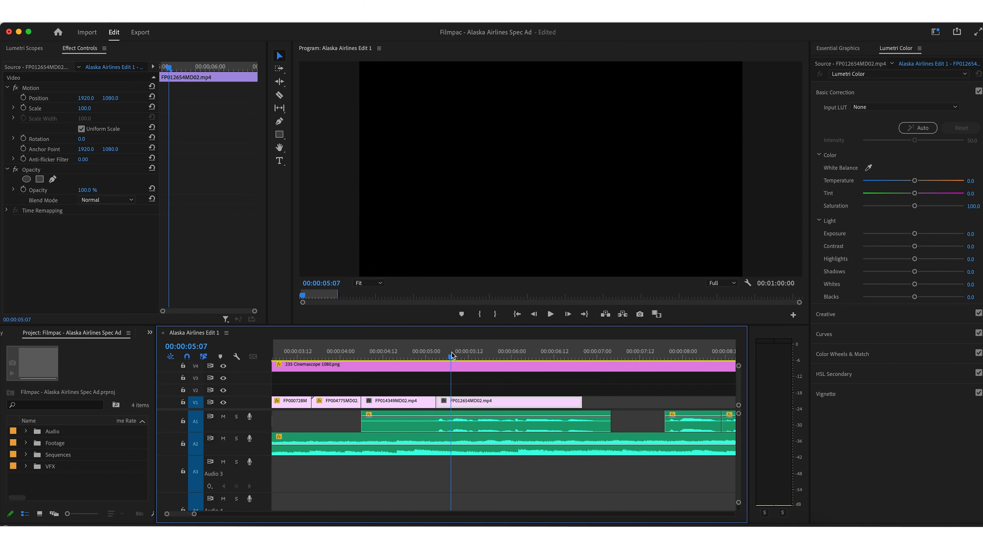
click(501, 355)
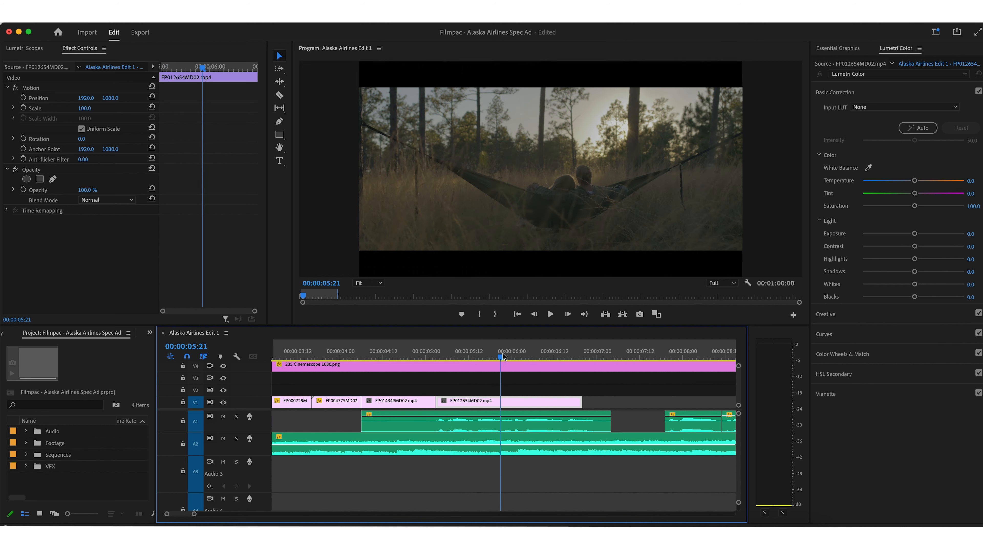
click(540, 356)
click(569, 356)
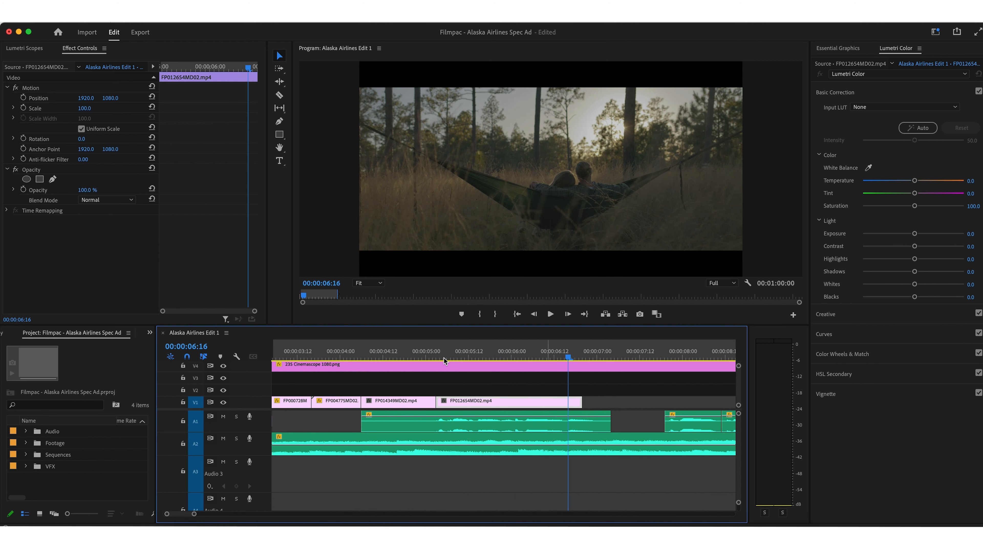
click(316, 355)
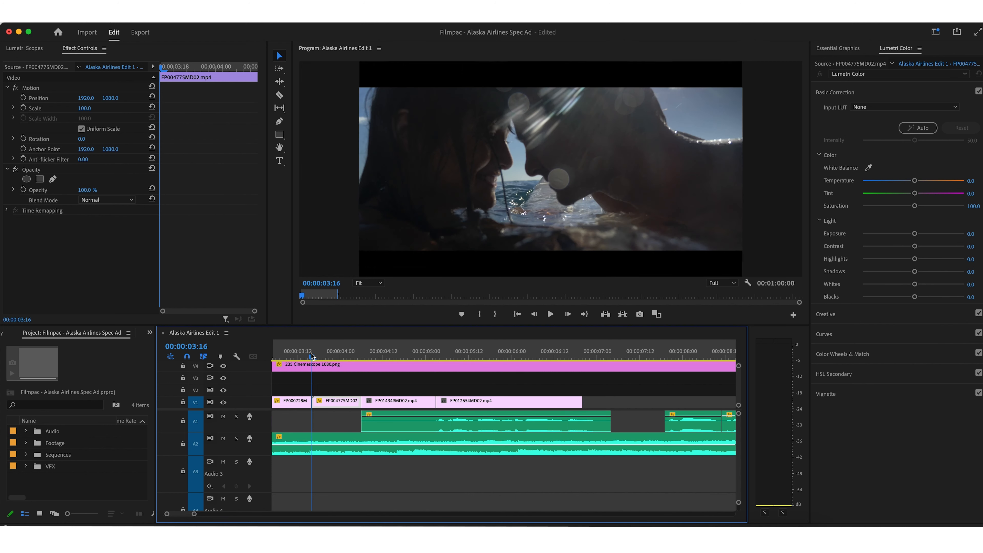
key(space)
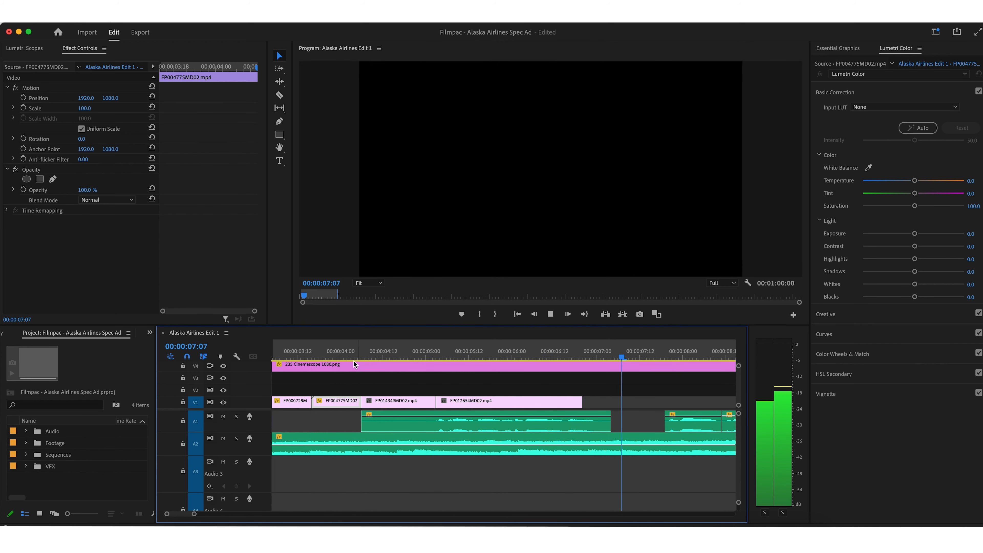
key(space)
click(350, 386)
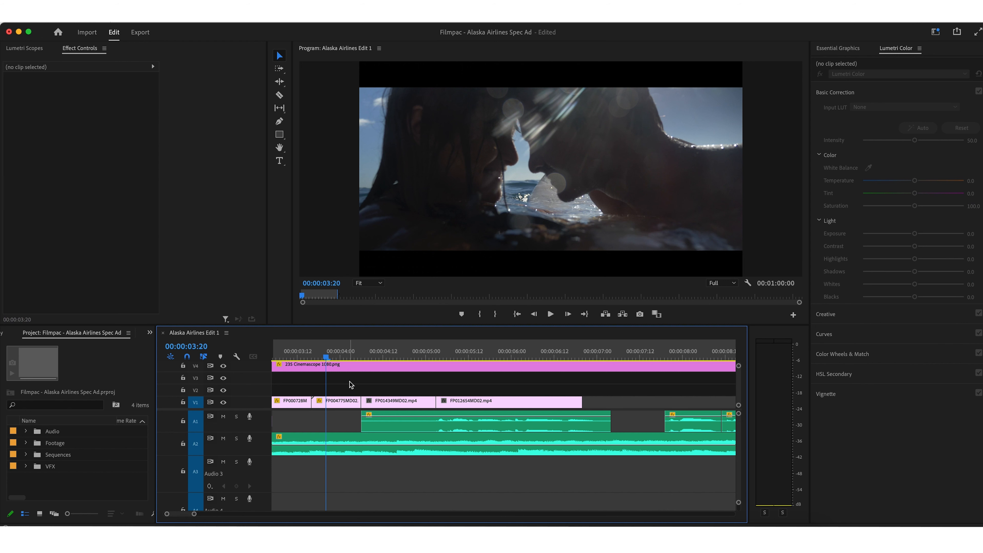
key(minus)
click(353, 356)
click(380, 380)
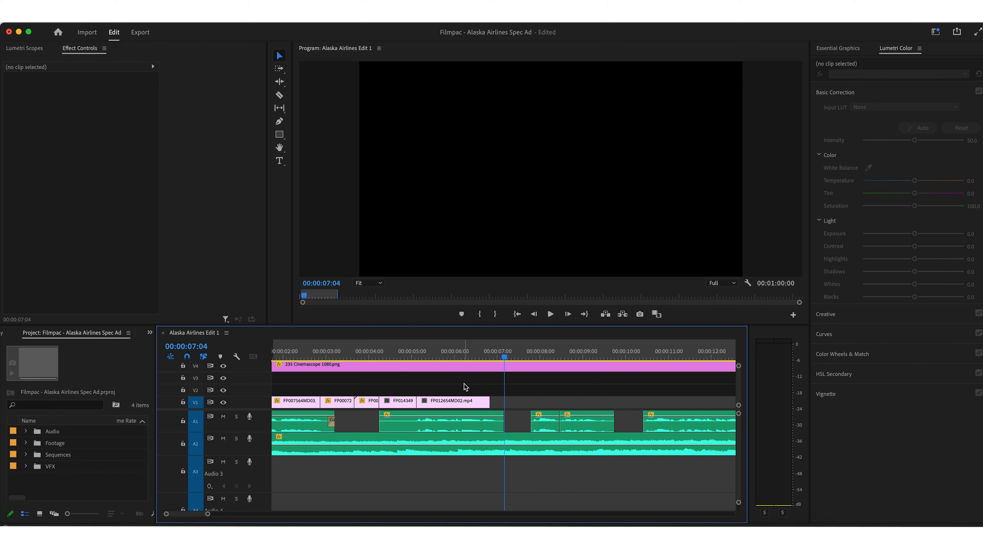
Paste the FP014307MD02 clip onto V1, close the gap after FP012654MD02, and save the project
key(super+v)
click(515, 353)
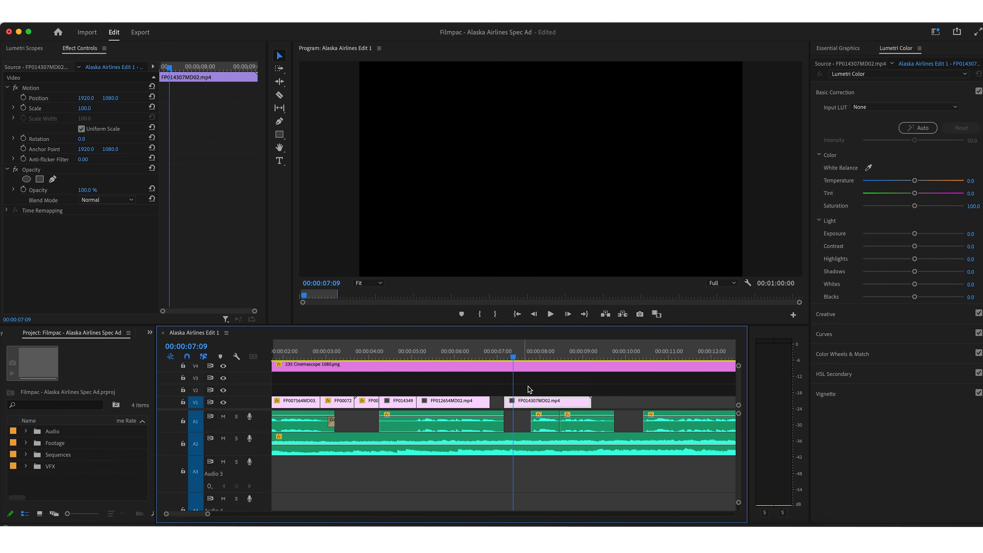
click(540, 386)
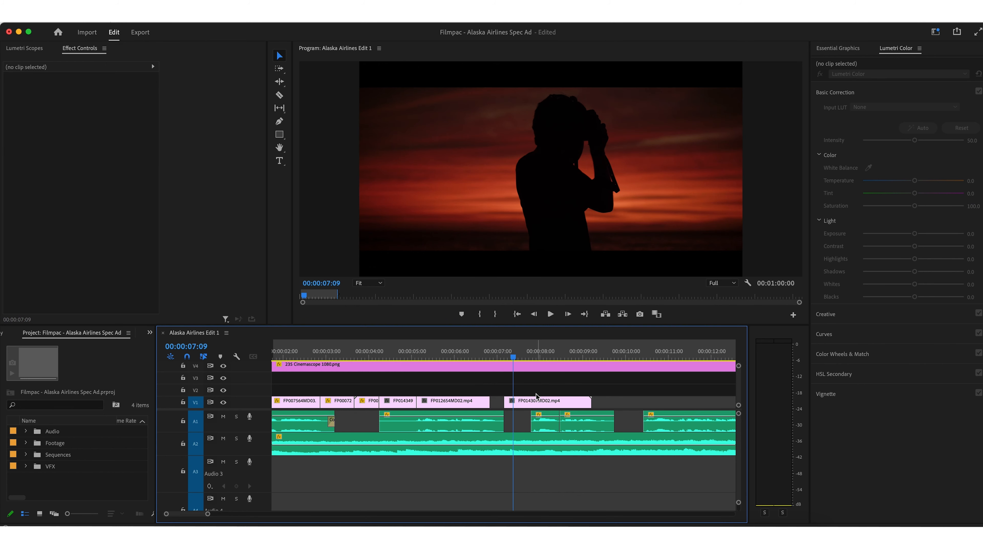
drag(546, 405, 532, 406)
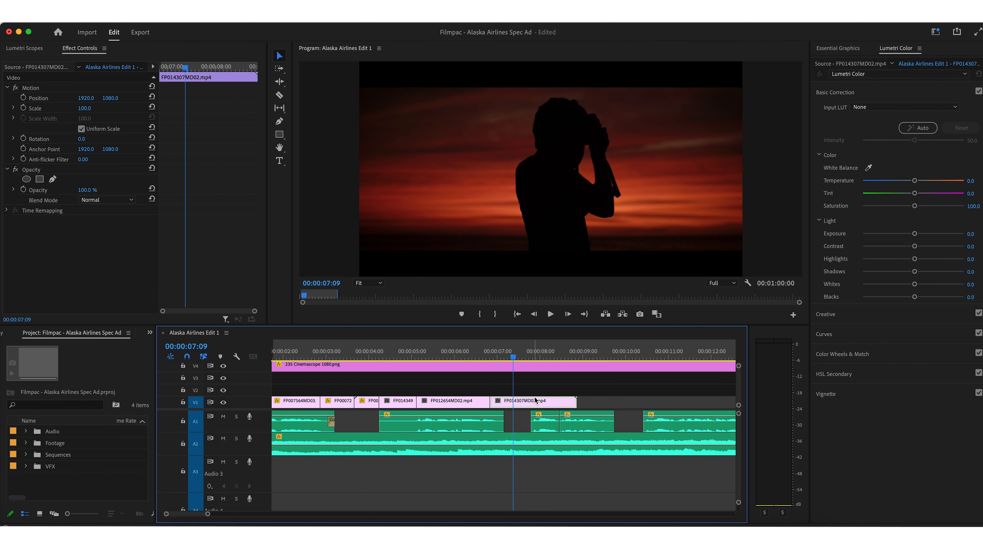
click(547, 393)
key(super+s)
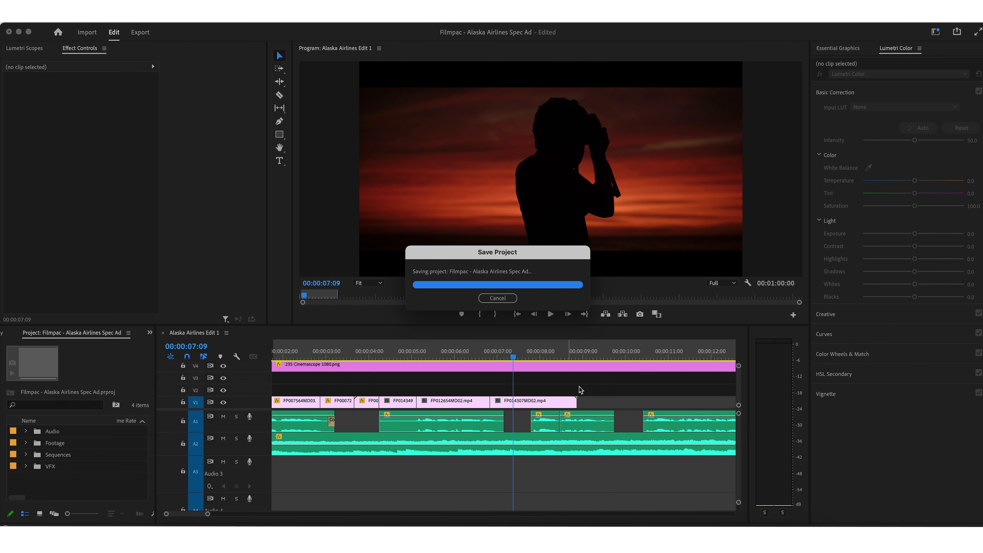
Play back the edit from 00:00:04:18 and recheck the cut from FP012654MD02 into FP014307MD02
drag(460, 351, 401, 353)
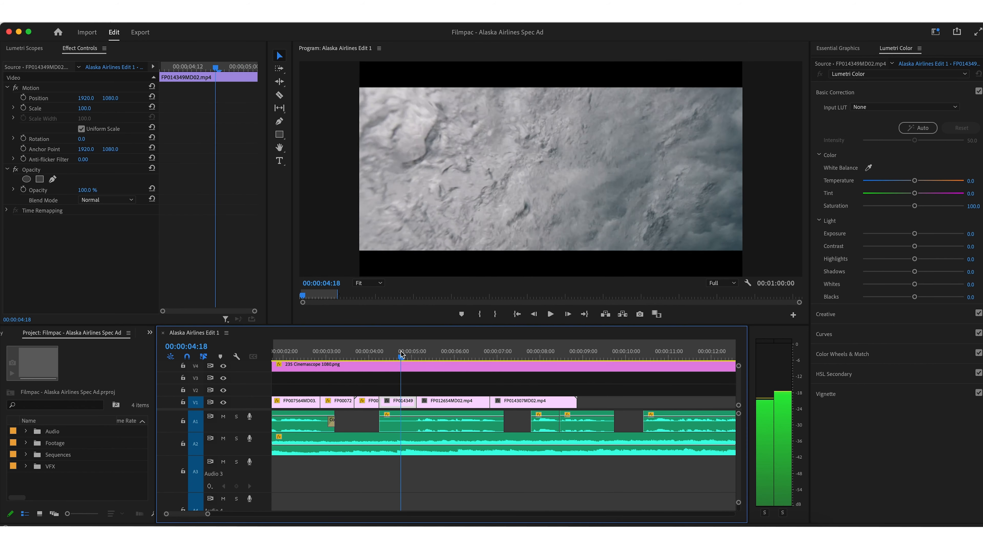
click(432, 381)
key(space)
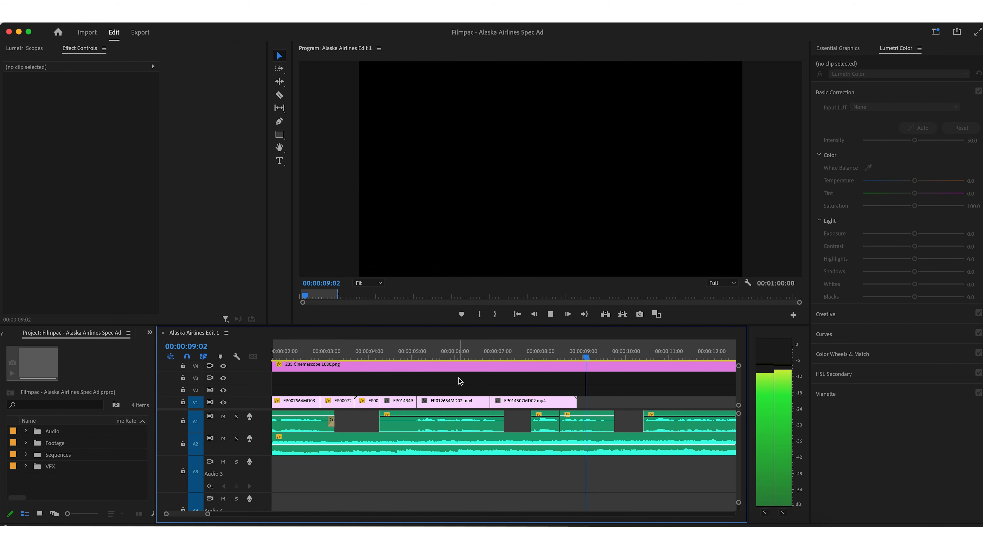
key(space)
click(481, 351)
click(527, 394)
key(space)
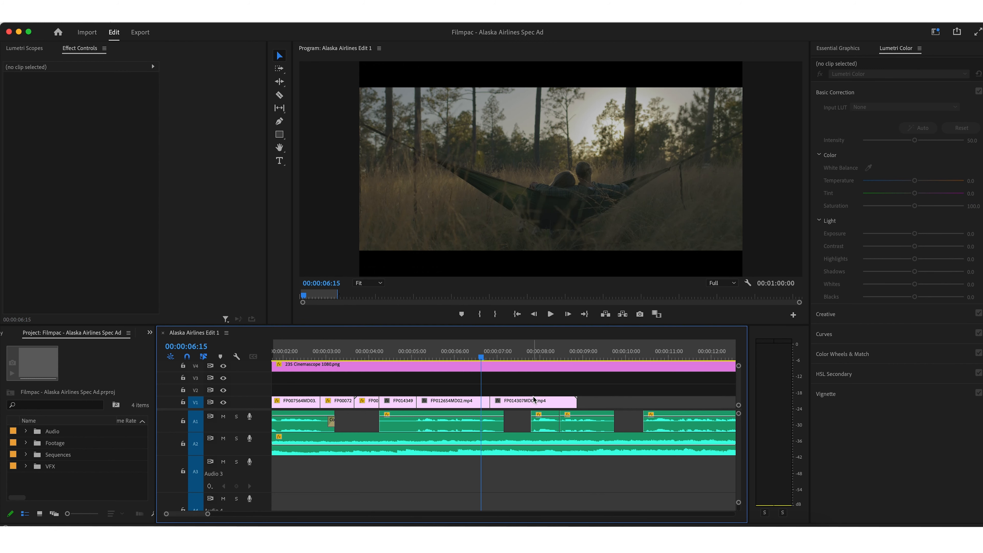
Position the reversed FP009372MD03 clip on V1 at about 00:00:09:08, after FP014307MD02, and check the placement
scroll(534, 400, right, 3)
mouse_move(460, 402)
mouse_down()
mouse_move(483, 402)
mouse_move(468, 403)
mouse_up()
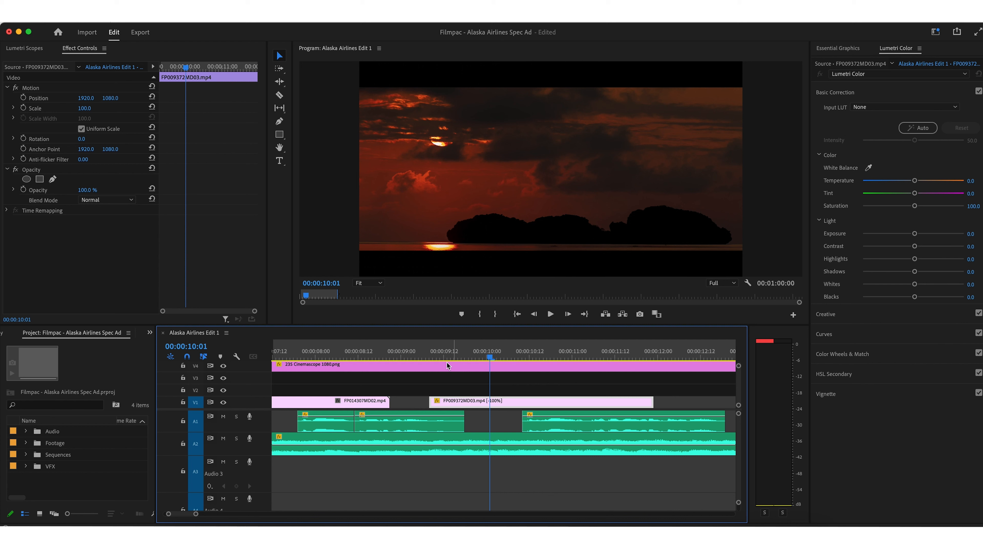
click(379, 354)
click(473, 355)
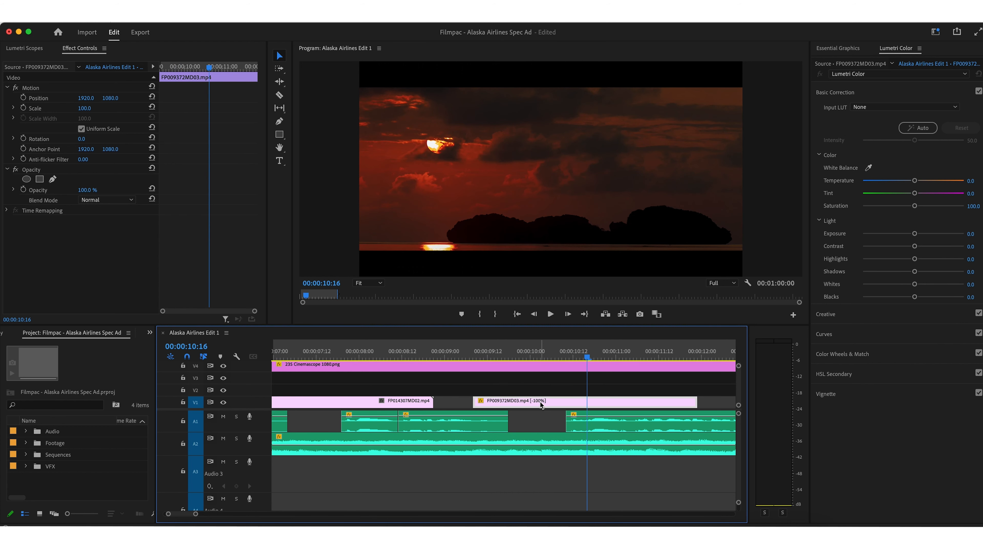
Set the speed of the reversed FP009372MD03 sunset clip to 300%
right_click(540, 404)
click(581, 328)
text(30)
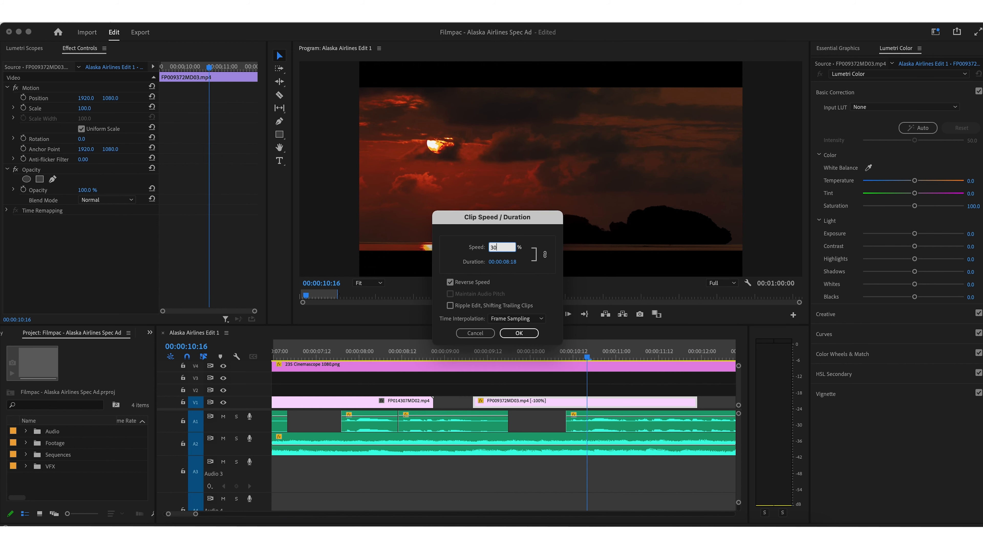
text(0)
key(Return)
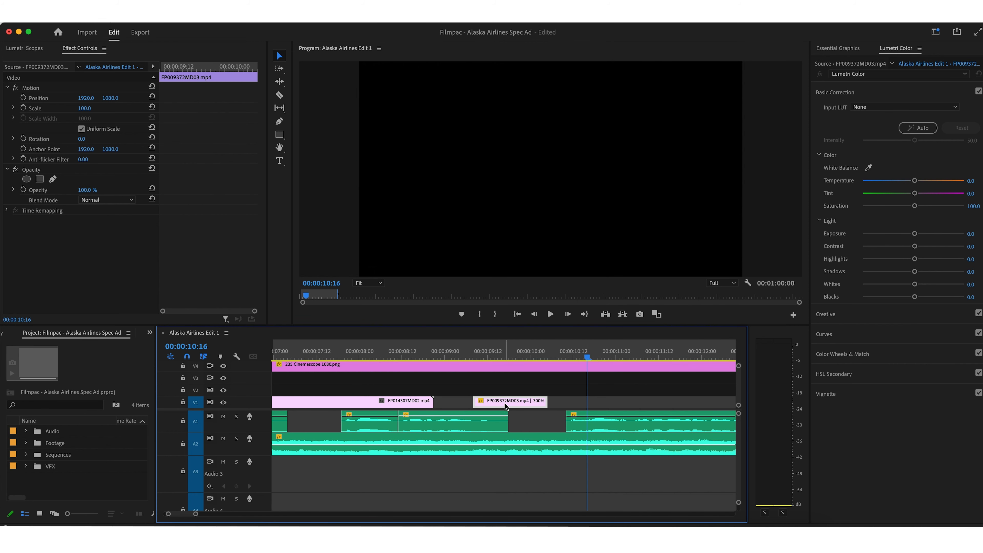
Move the FP009372MD03 clip directly after FP014307MD02 on V1 and split it at 00:00:09:12
click(481, 354)
drag(483, 354, 488, 354)
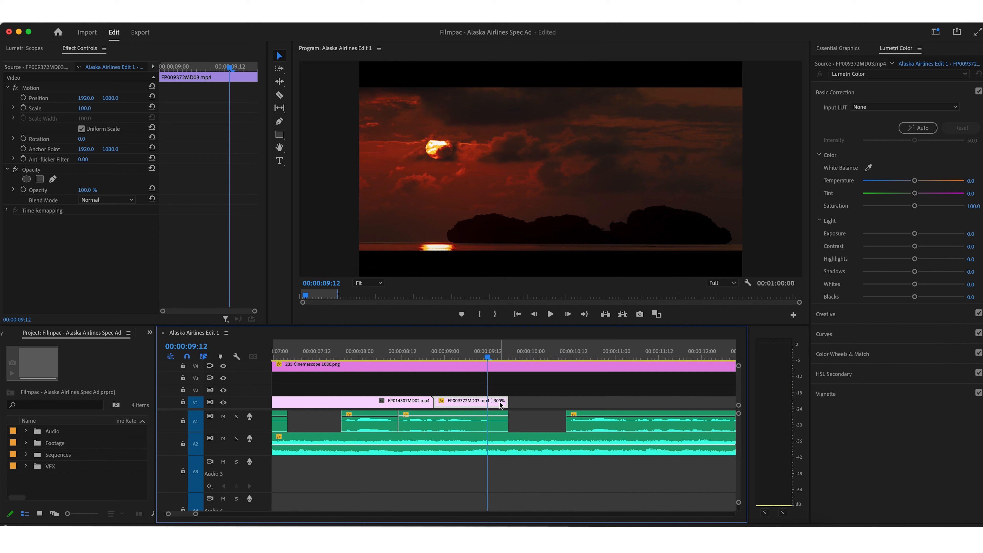
click(499, 351)
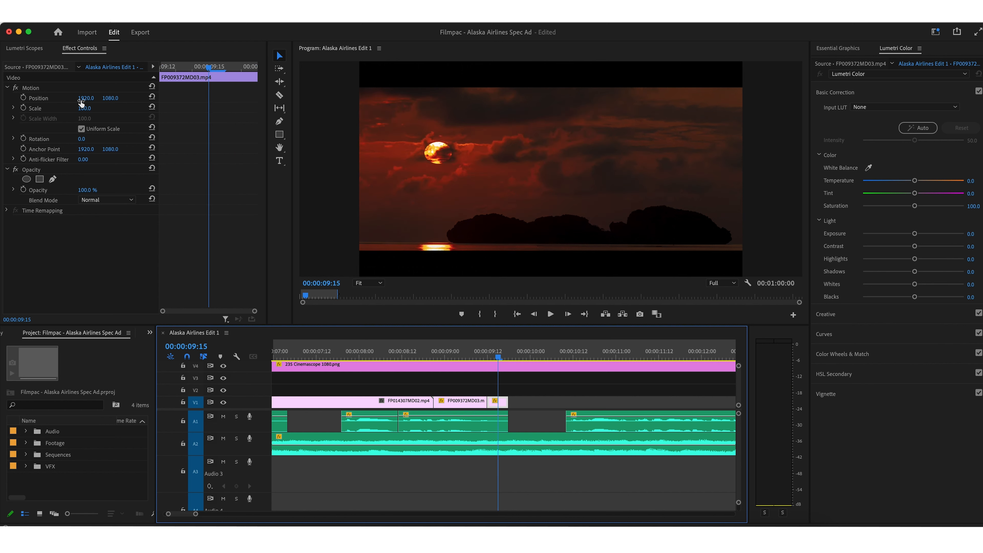
Punch in on the second piece of the split sunset clip with scale 164 and position 2536, 1273
drag(84, 108, 313, 98)
drag(112, 98, 189, 98)
drag(90, 108, 97, 98)
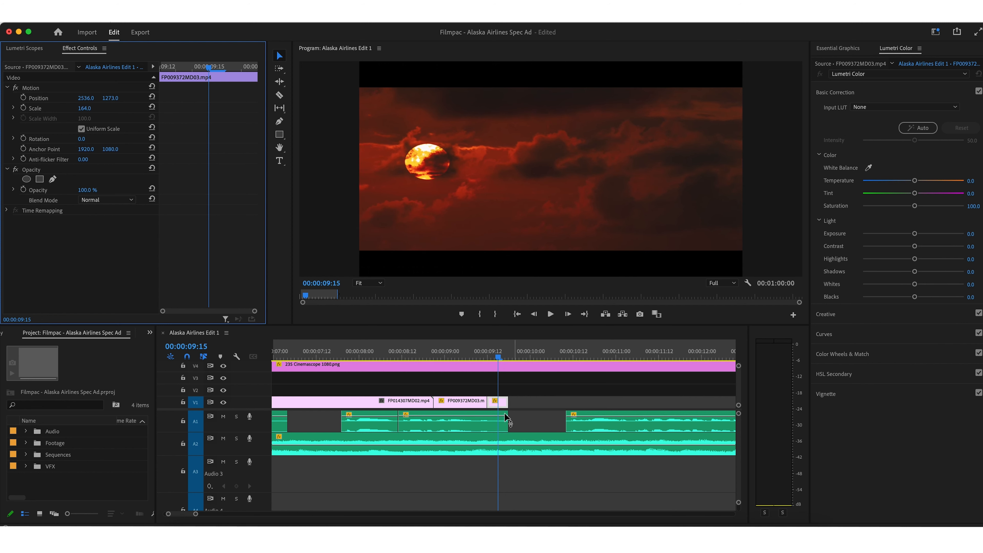
Play back the edit from FP012654MD02 through the punched-in sunset shot to check the timing
click(484, 394)
key(minus)
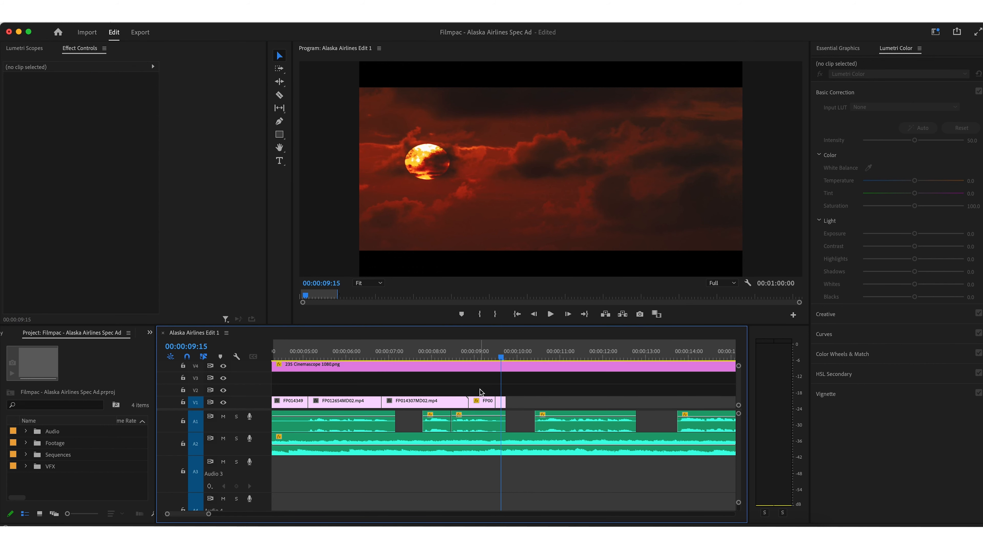
click(368, 357)
key(space)
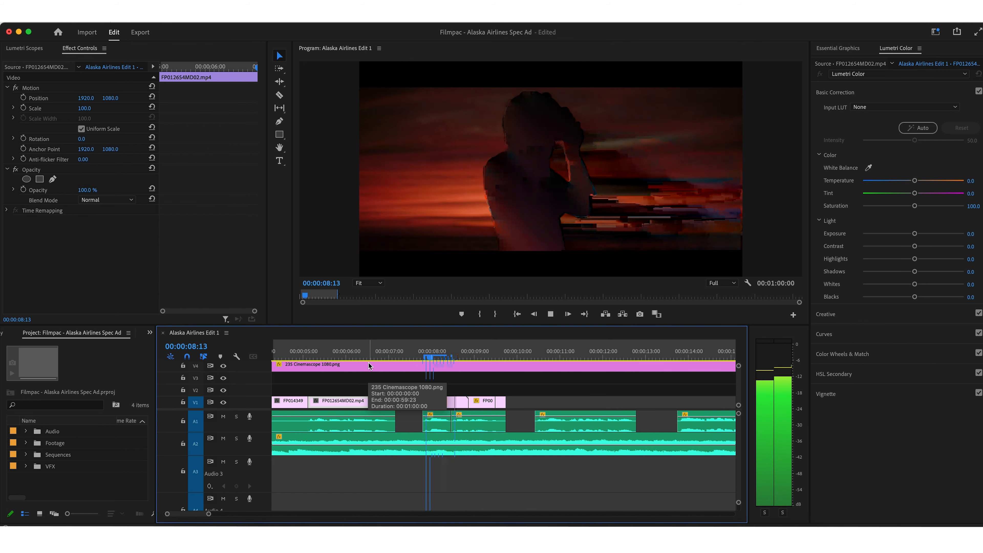
key(space)
scroll(496, 357, right, 1)
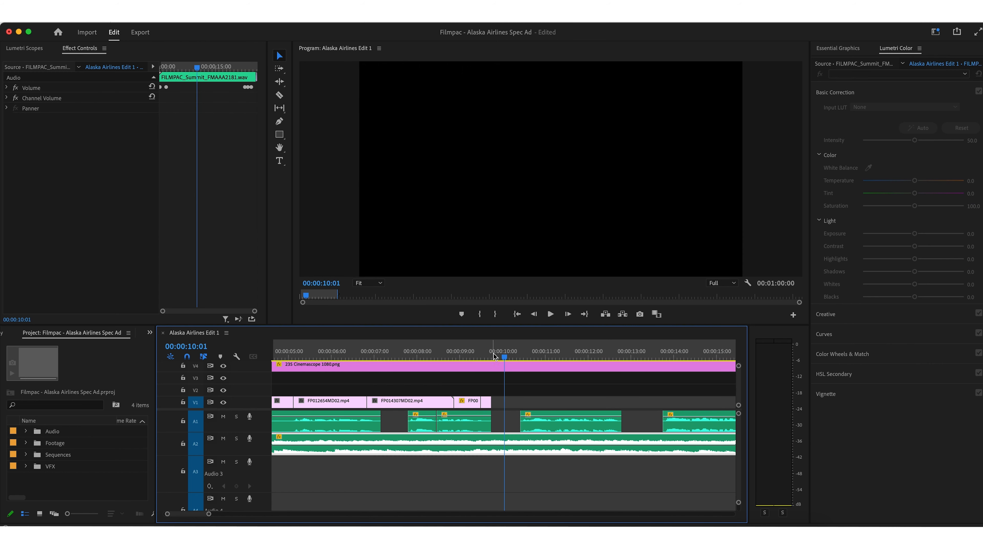
click(496, 355)
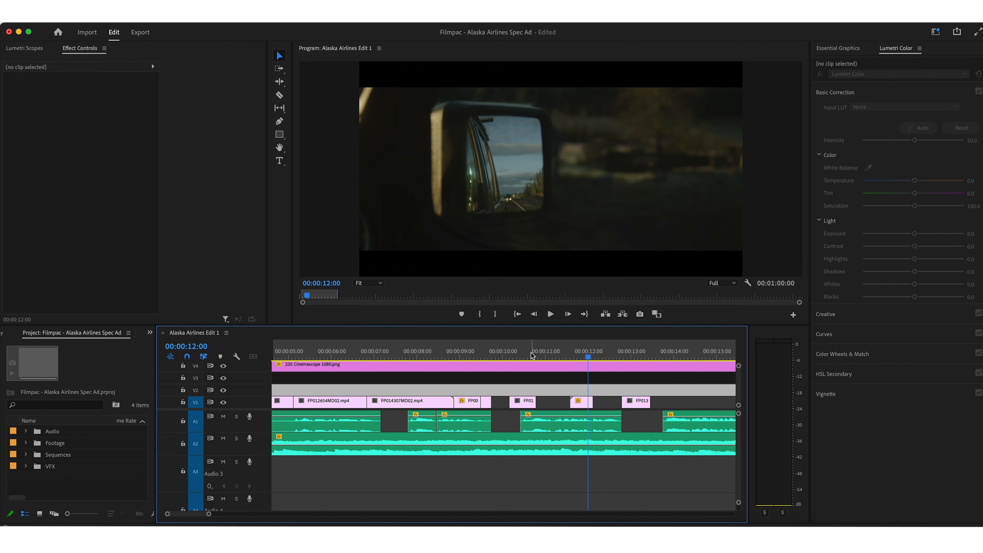
Scrub the FP014318MD05 green landscape clip and move it directly after the second sunset piece on V1
drag(533, 357, 517, 356)
click(540, 391)
click(543, 391)
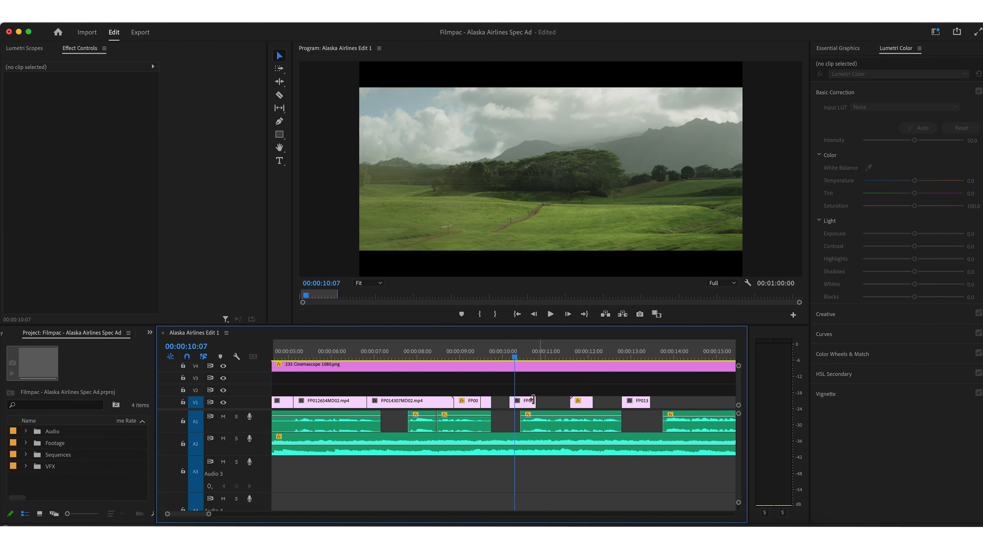
drag(526, 405, 508, 406)
Move the car side-mirror clip directly after FP014318MD05 on V1 and check the cut between them
click(567, 353)
drag(579, 405, 528, 405)
click(524, 351)
click(541, 375)
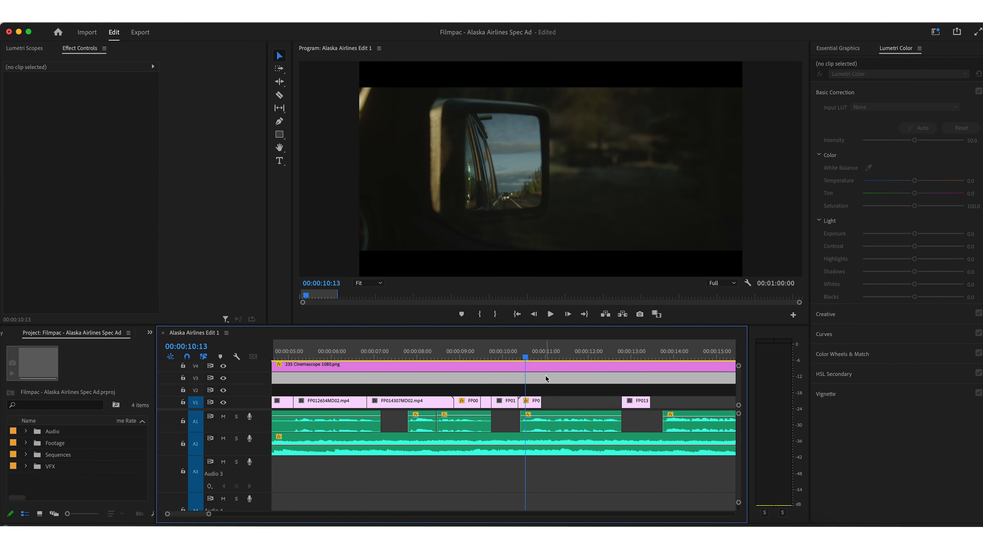
click(546, 375)
click(508, 354)
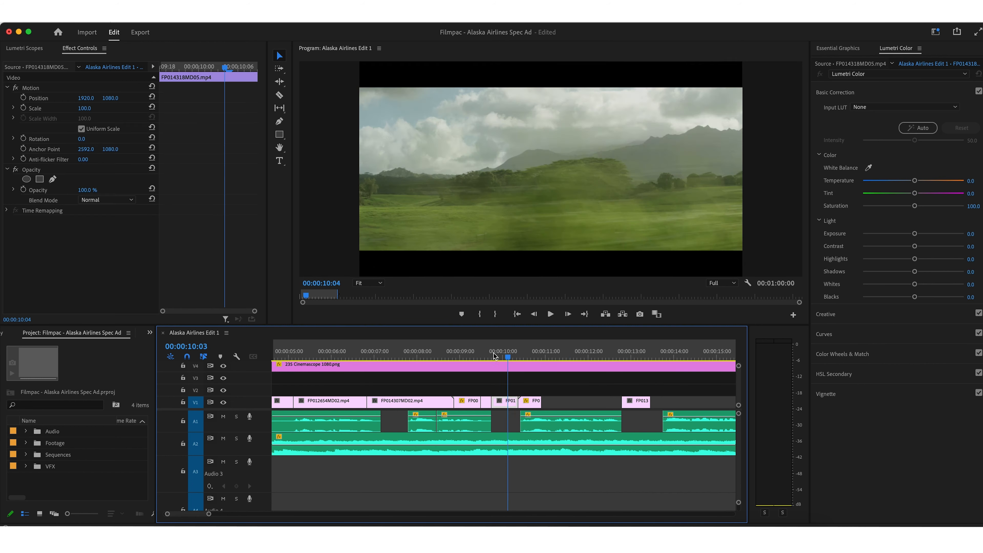
Place the FP013171MD03 hand-and-mountain clip directly after the side-mirror clip on V1
click(559, 354)
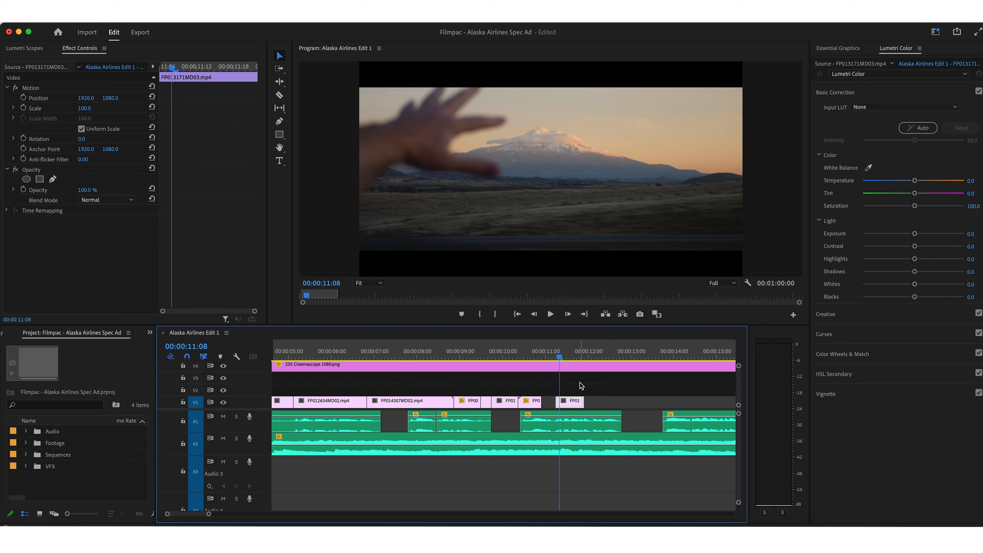
drag(557, 403, 564, 405)
click(582, 393)
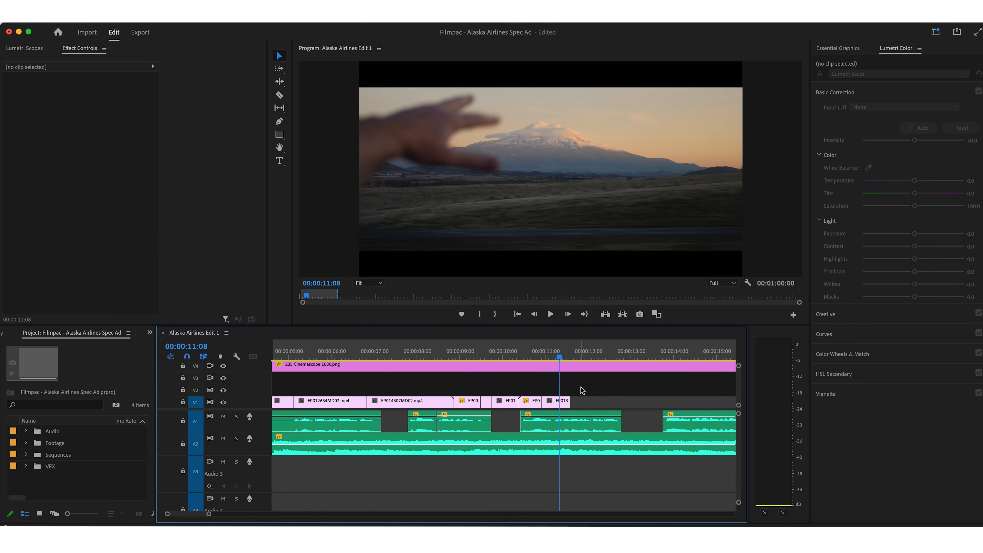
Play back the edit from about 00:00:08:18 through the end of FP013171MD03
drag(507, 356, 449, 356)
key(space)
click(491, 379)
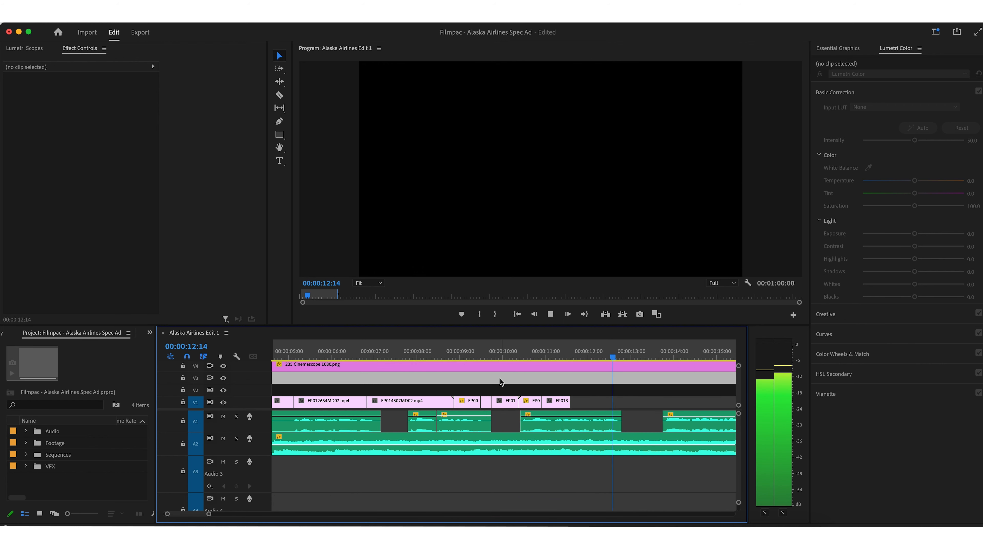
key(space)
Close up FP012484MD05 after FP013171MD03 on V1 and move the barefoot-walking clip directly behind it
click(511, 420)
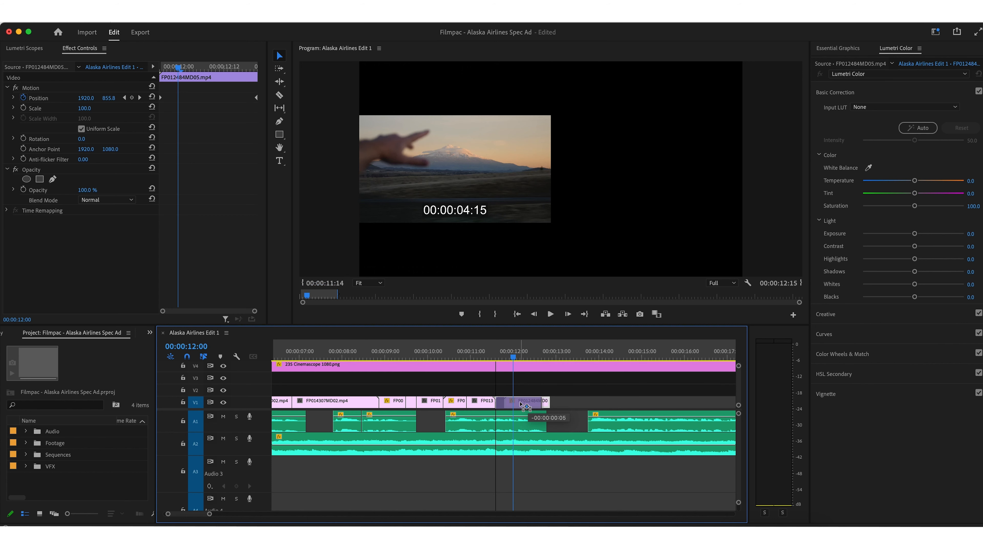
key(Delete)
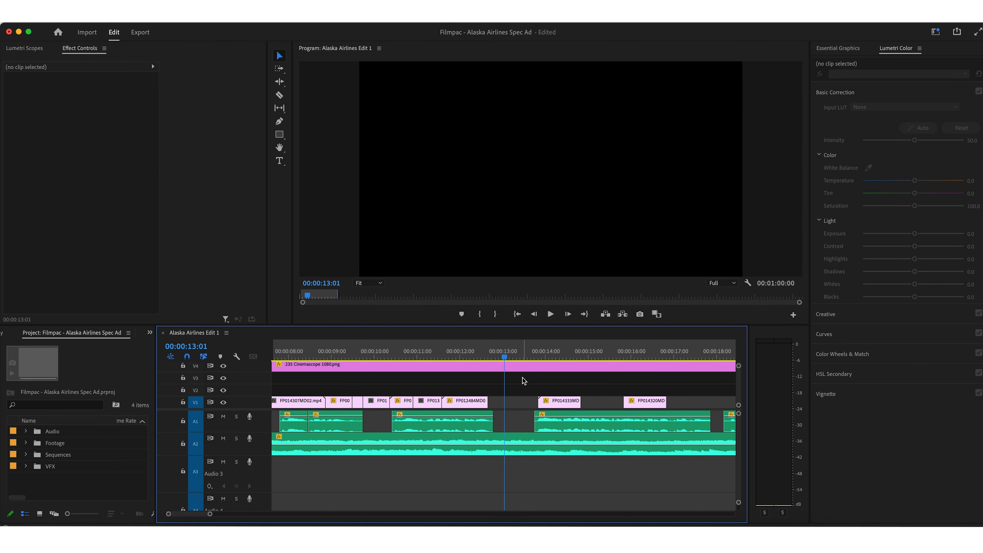
click(551, 357)
click(571, 383)
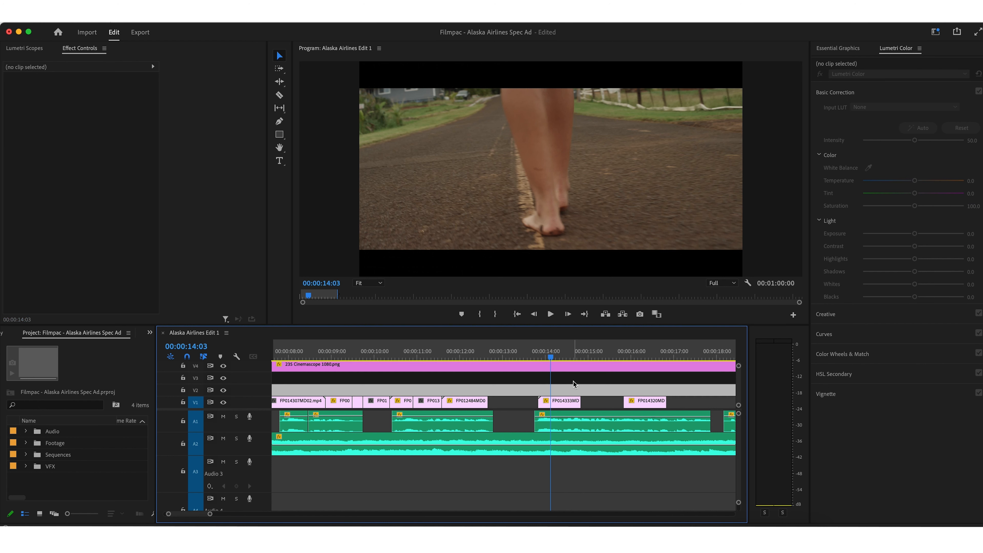
drag(562, 402, 512, 402)
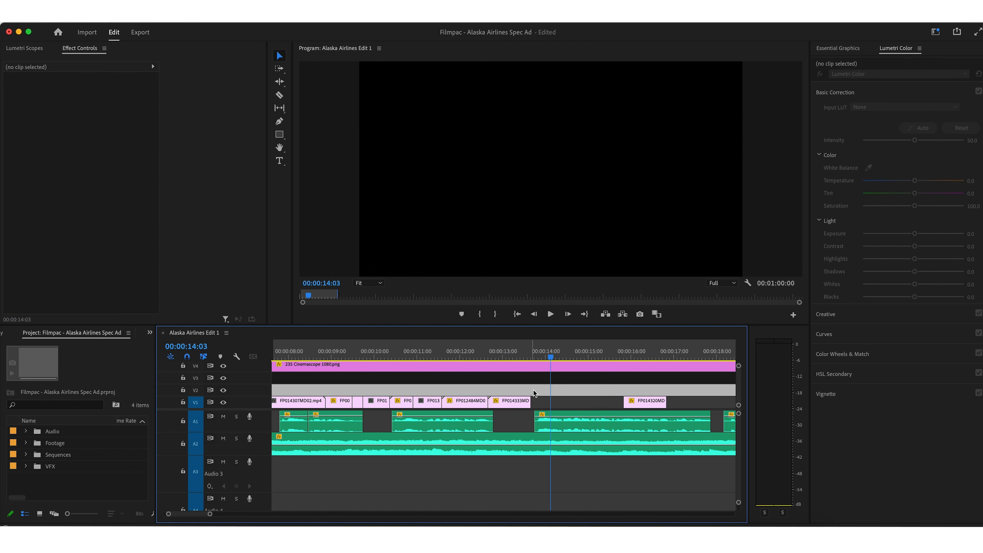
Play back the edit from 00:00:12:10 and preview the FP014320MD03 clip of the woman in the field
click(479, 353)
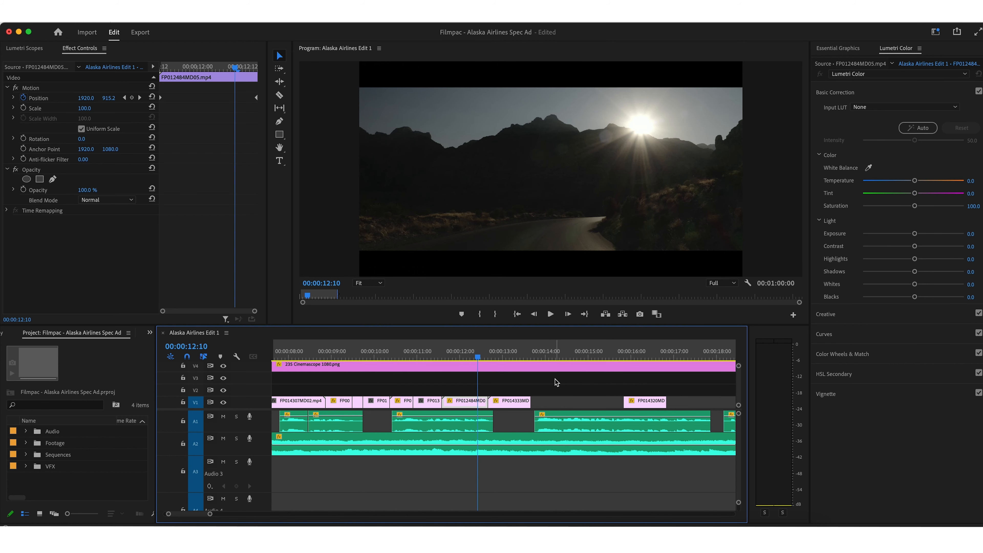
key(space)
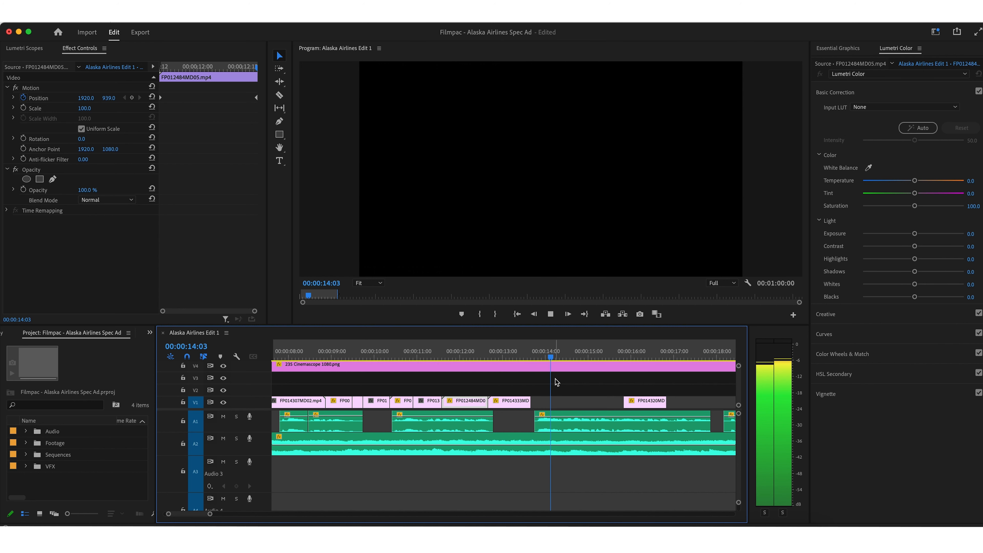
click(633, 359)
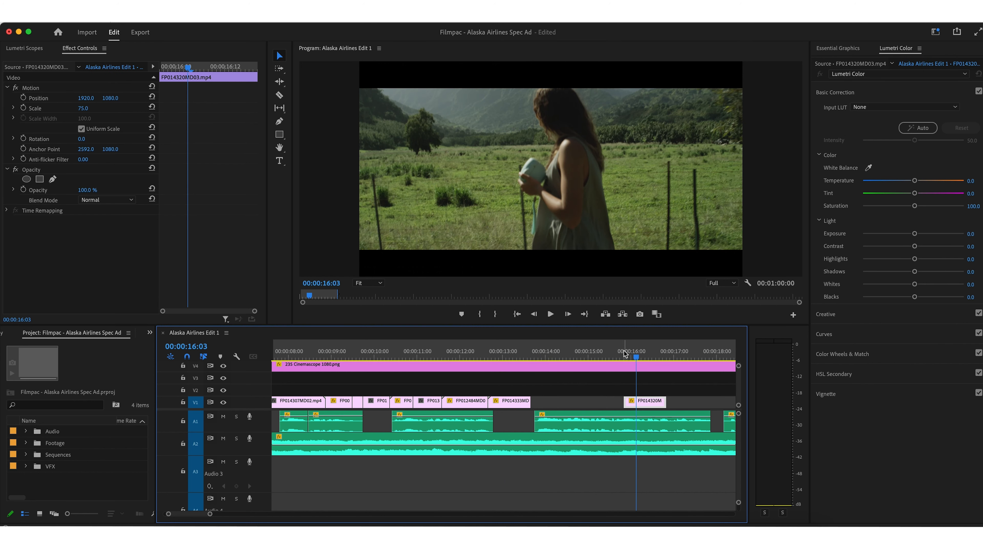
key(space)
key(space)
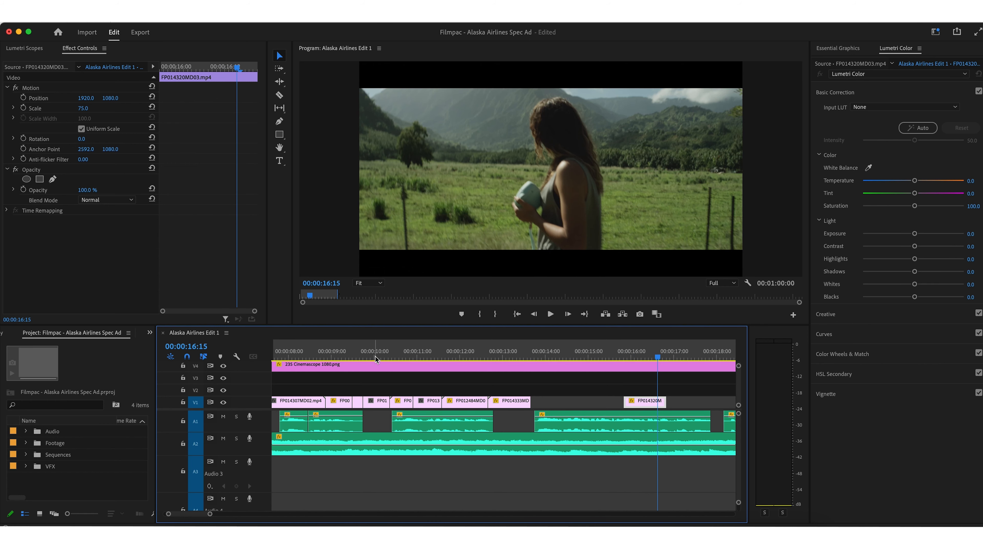
click(376, 356)
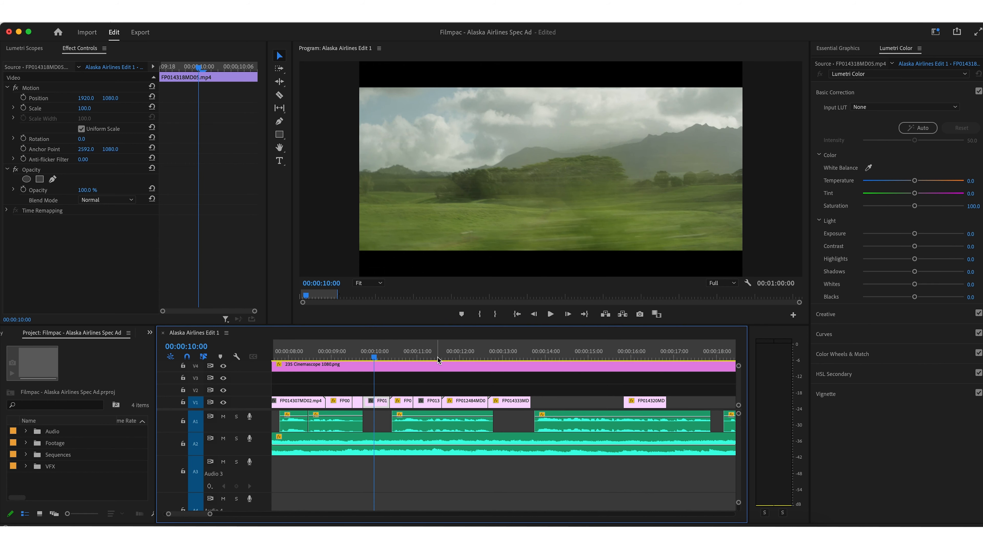
Move FP014320MD03 directly after the barefoot-walking clip on V1 and check its placement
click(547, 357)
drag(635, 403, 540, 405)
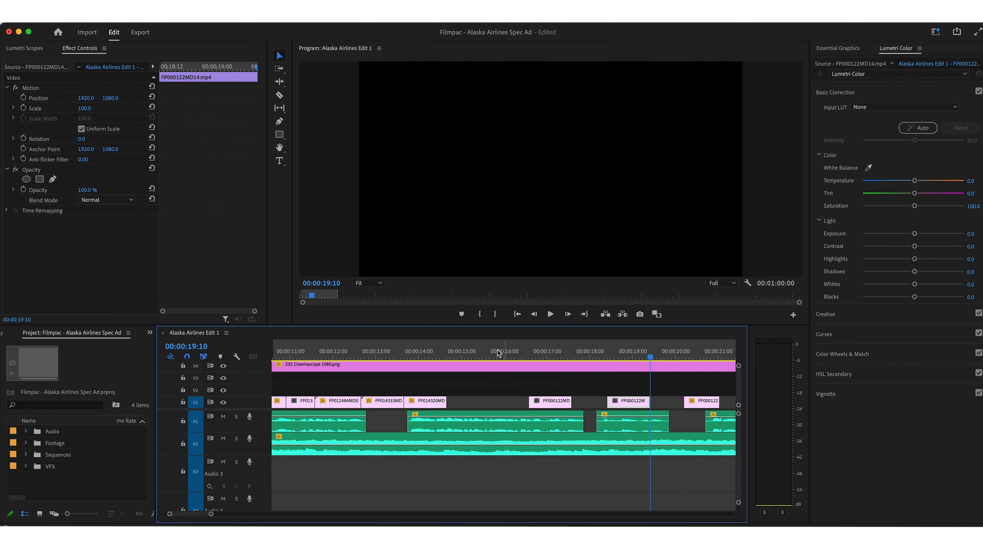
click(443, 351)
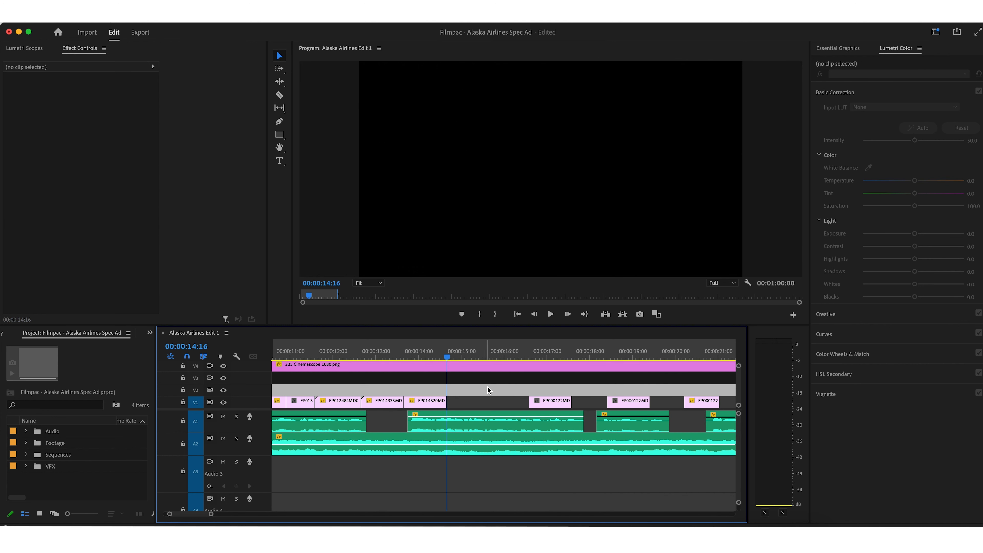
click(425, 353)
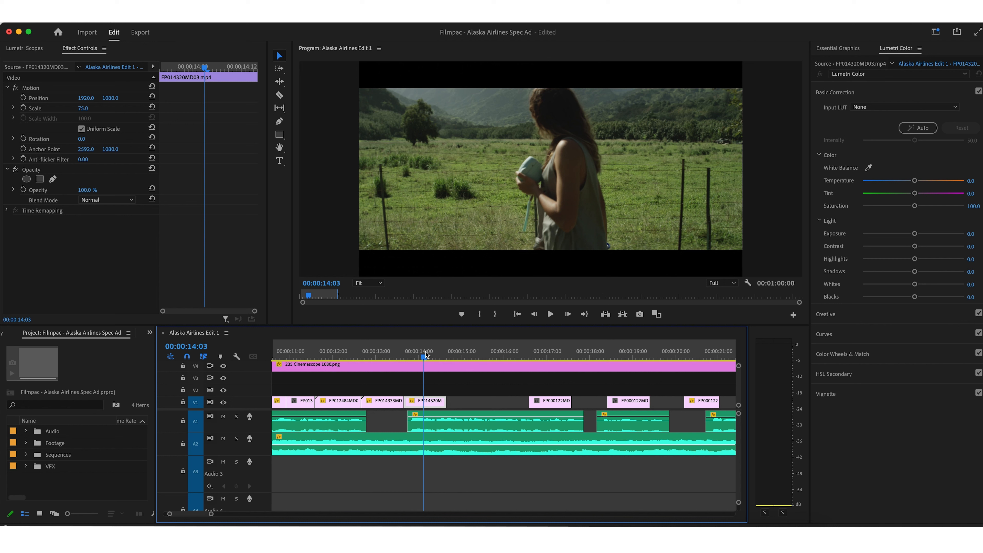
Review the three FP000122 campfire clips, close them up directly after FP014320MD03 on V1, and play back the sequence
click(549, 353)
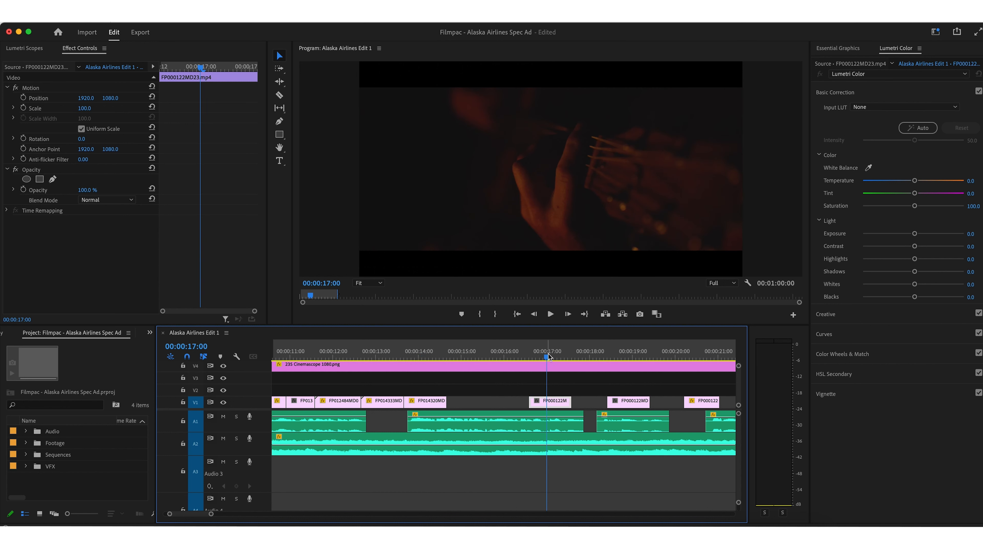
click(631, 352)
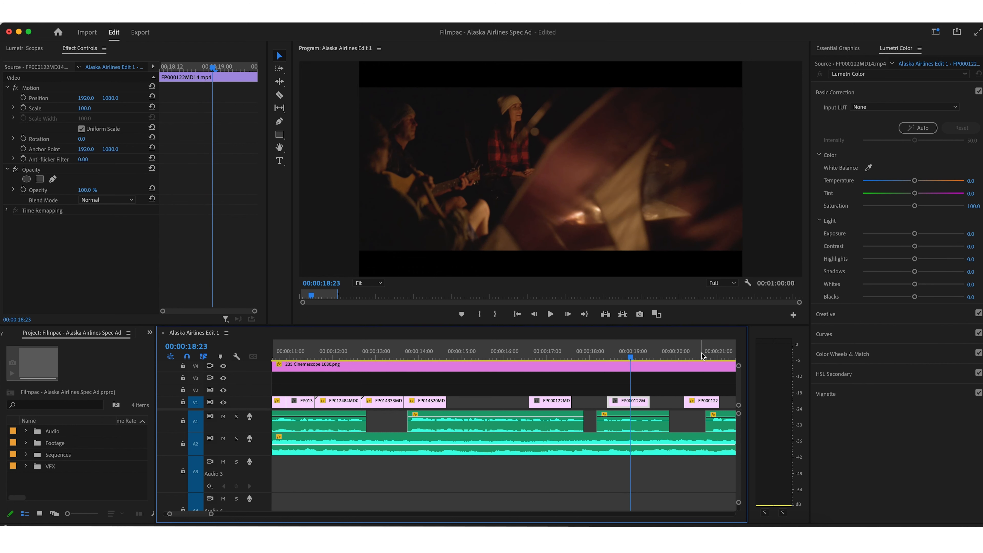
click(633, 354)
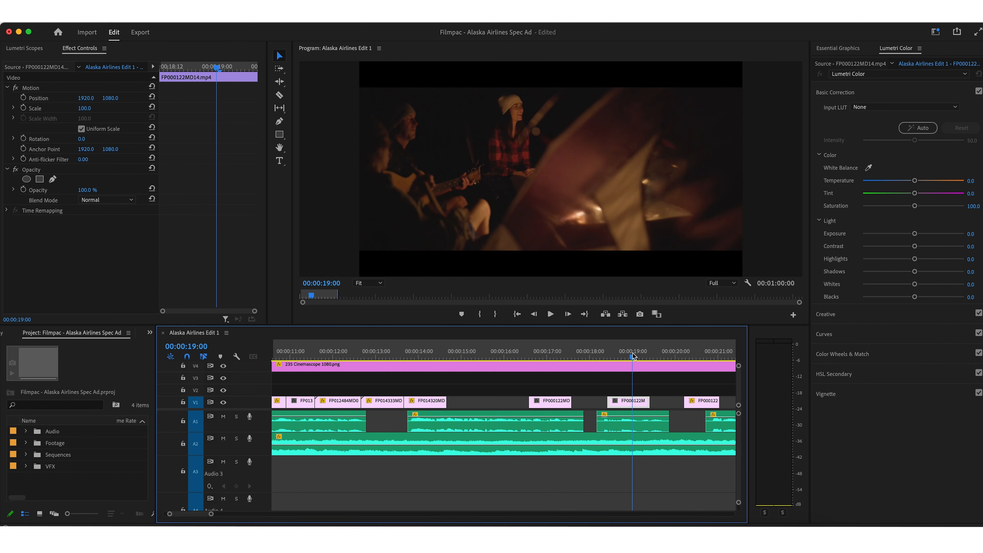
click(545, 355)
click(429, 353)
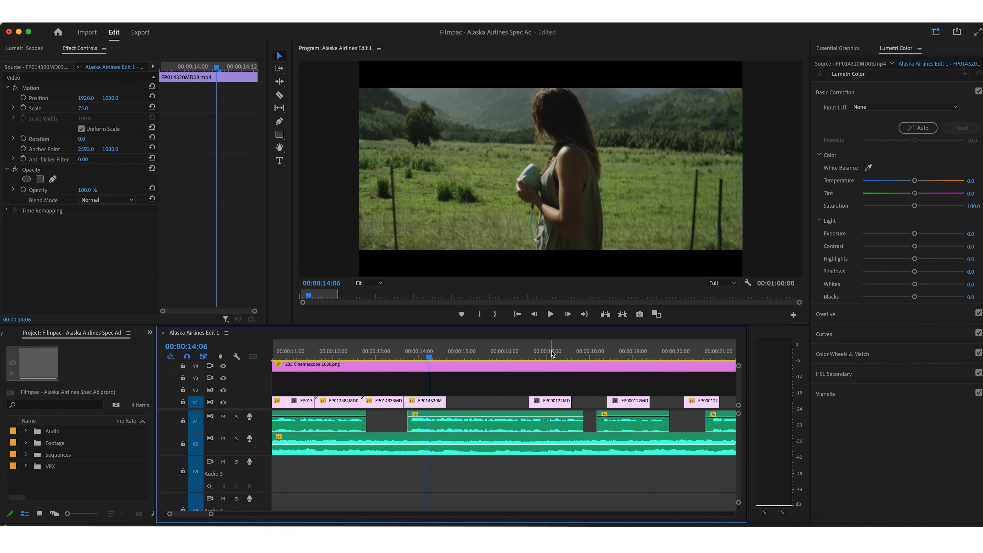
click(552, 354)
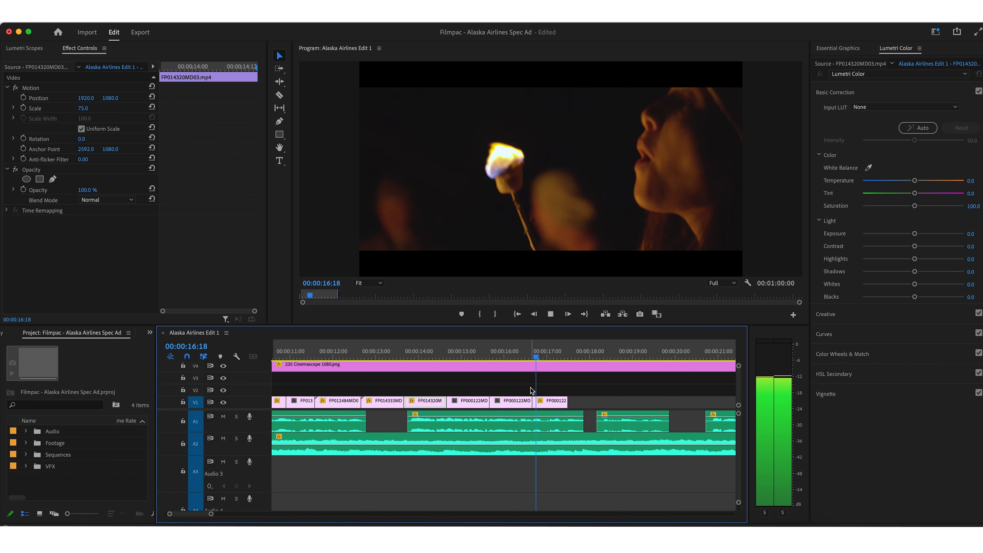
key(space)
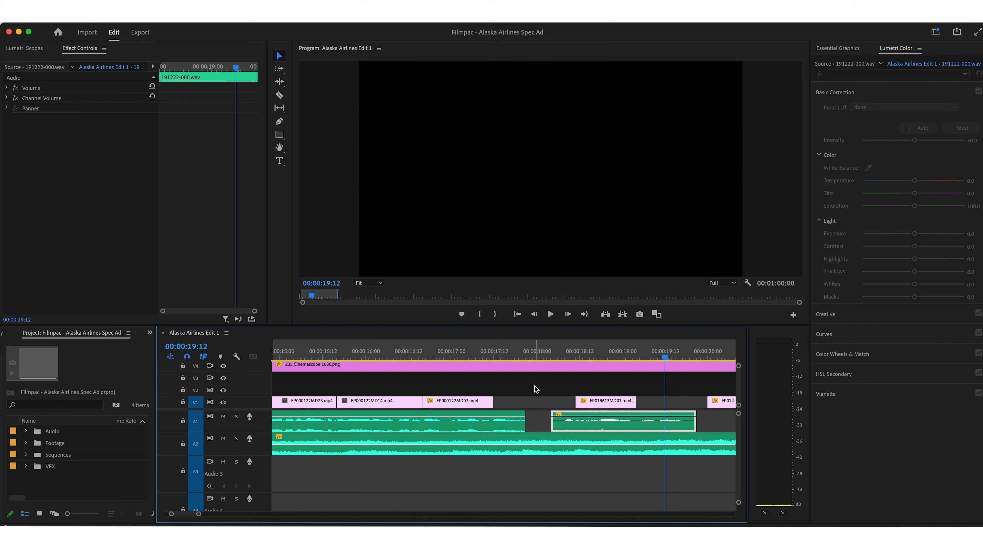
Play and scrub the FP018613MD01 clip of the girl among bubbles from 00:00:18:11 to check its motion
click(601, 351)
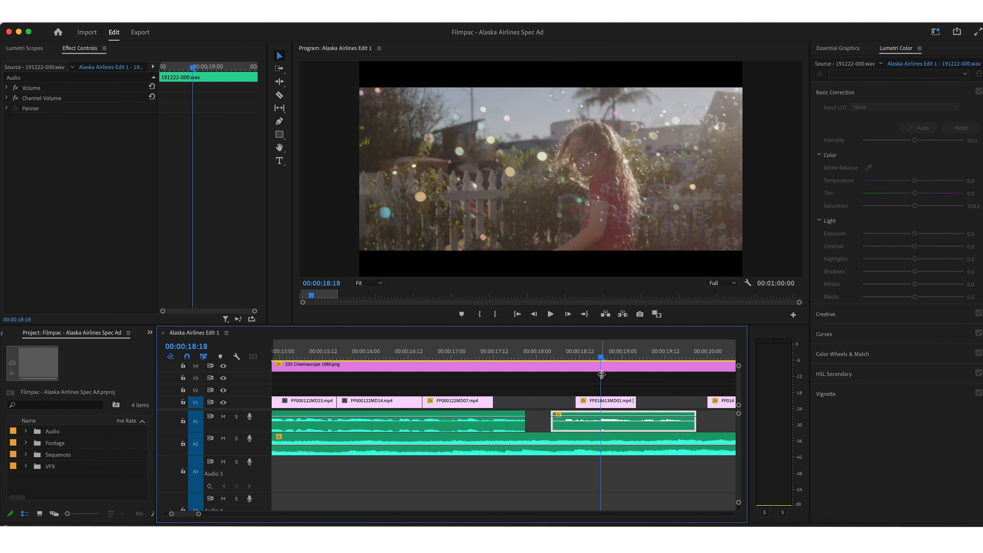
click(579, 356)
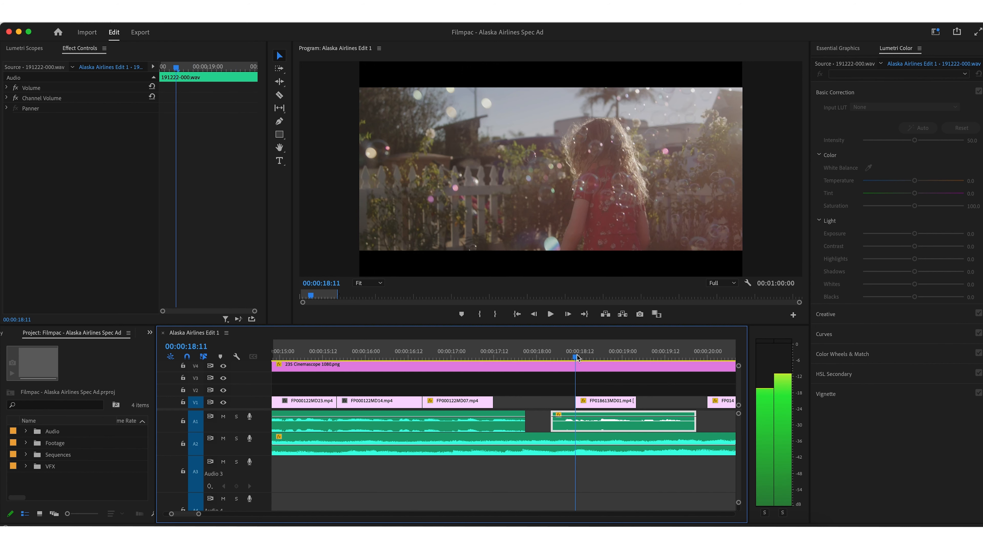
key(space)
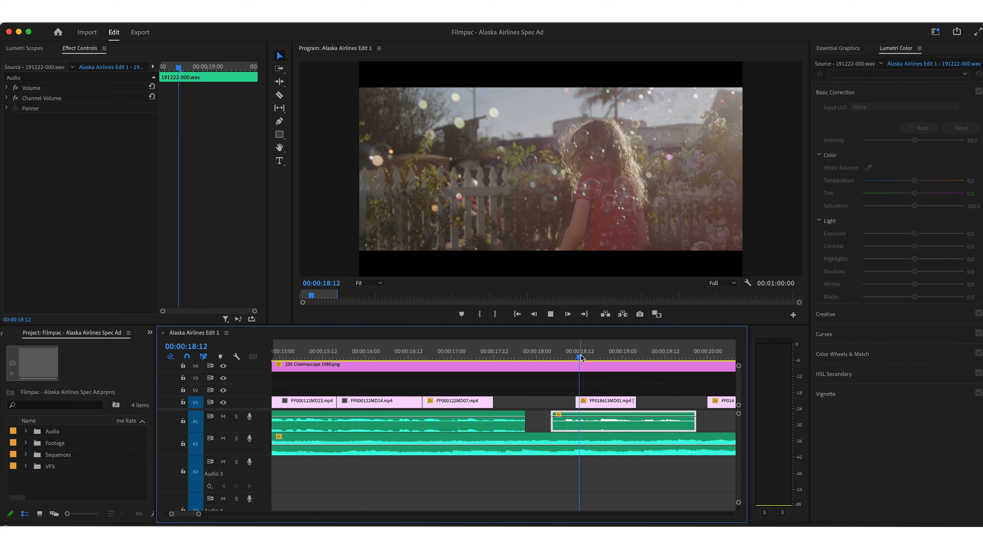
key(space)
mouse_move(573, 356)
mouse_down()
mouse_move(630, 357)
mouse_move(587, 357)
mouse_up()
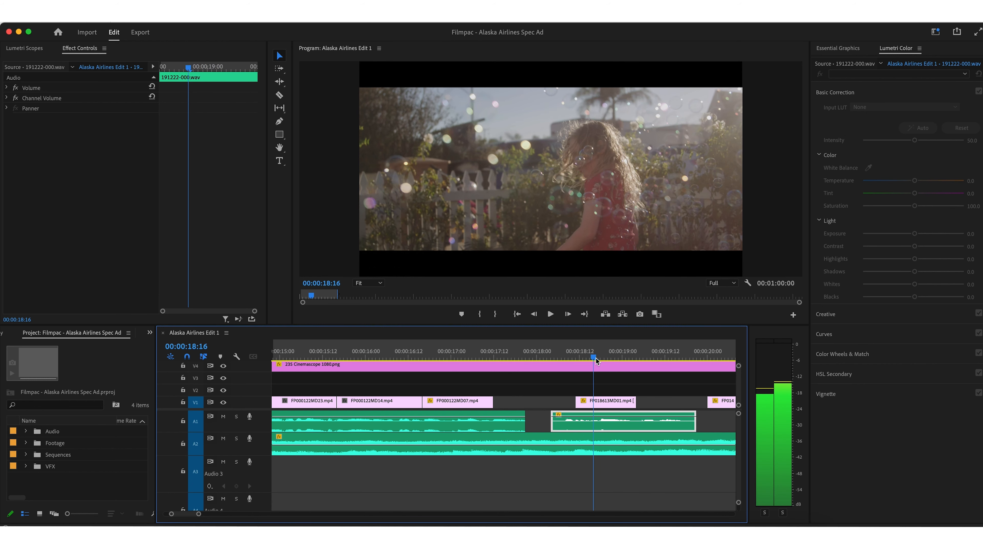
key(Right)
key(Right)
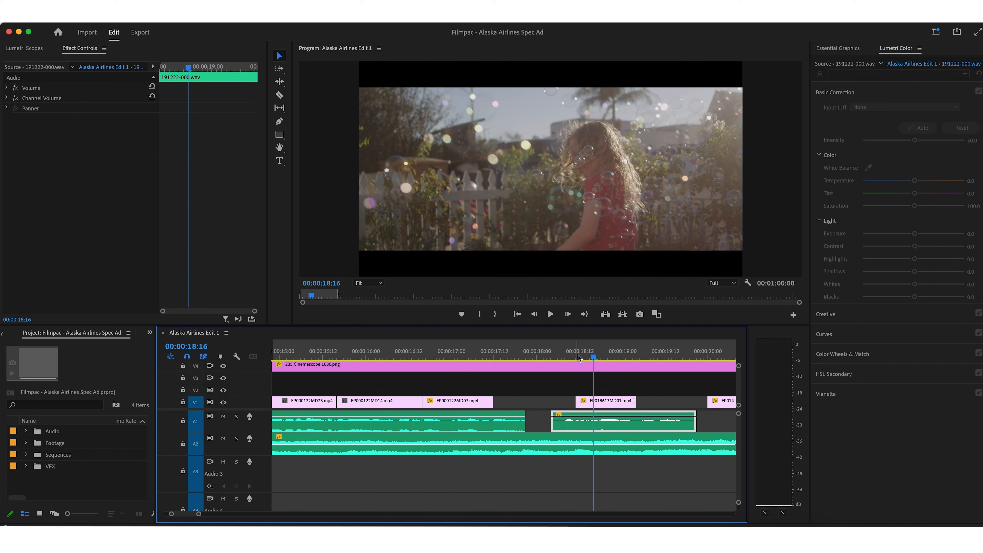
click(577, 355)
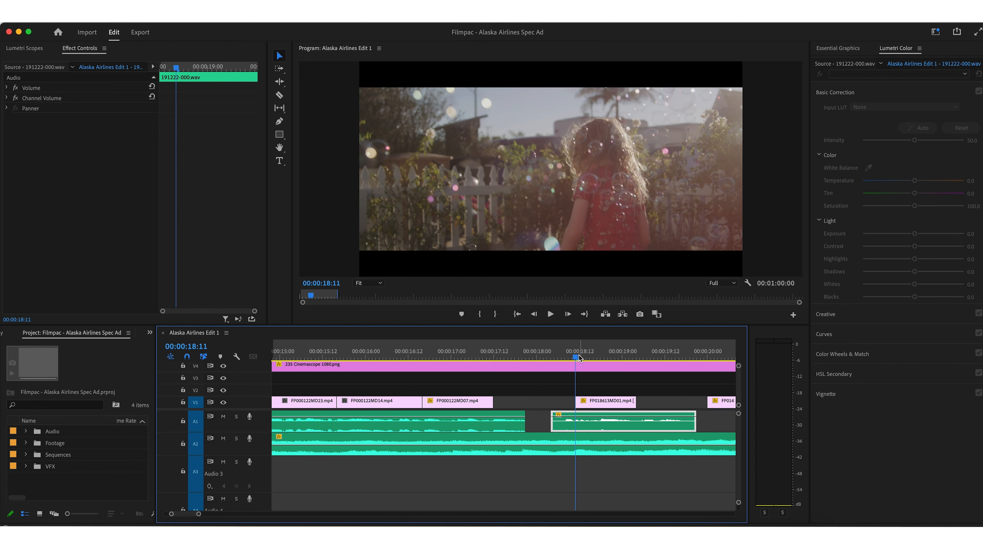
drag(580, 356, 601, 357)
Preview the FP014333MD06 clip of the woman with the phone and compare its motion with the bubble clip
scroll(686, 373, right, 3)
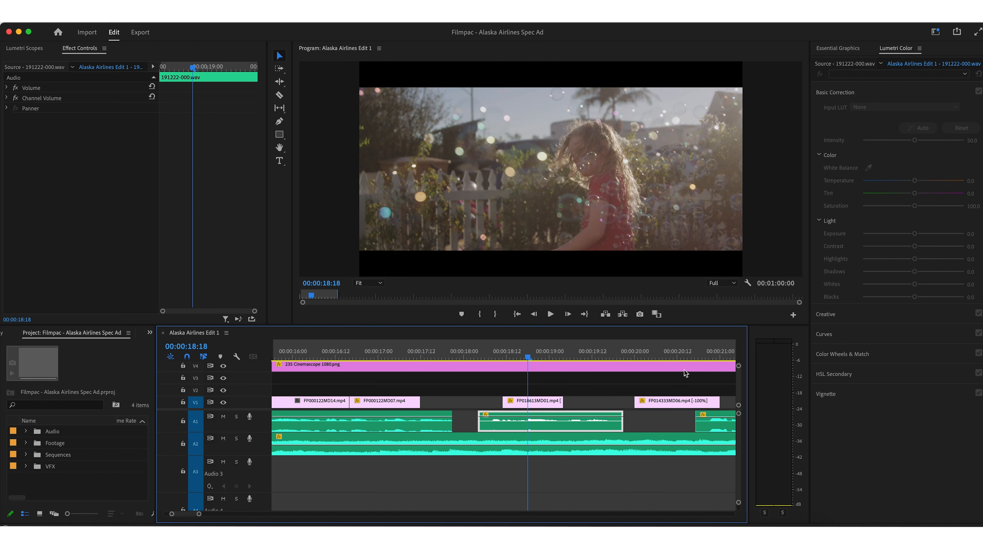
click(636, 350)
scroll(620, 358, right, 4)
click(526, 350)
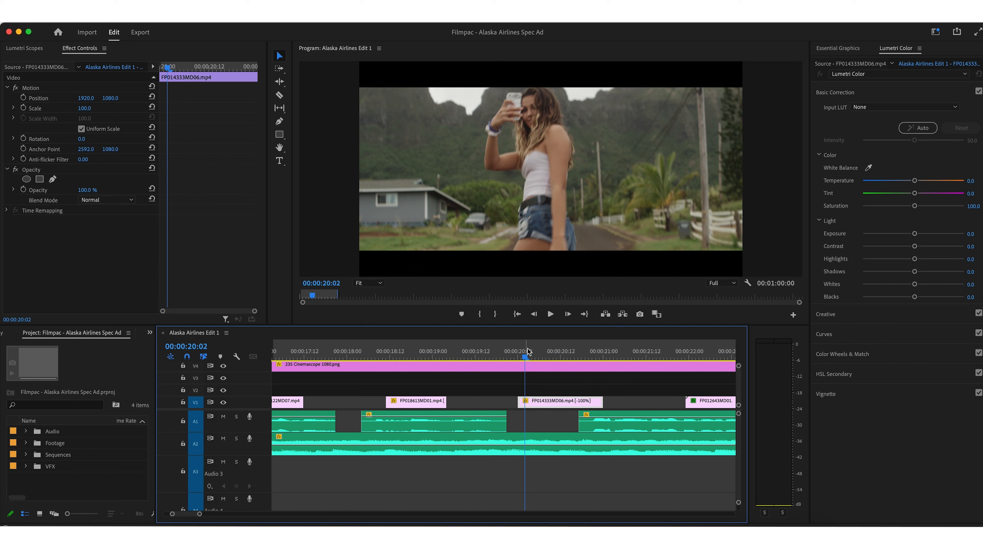
key(space)
key(space)
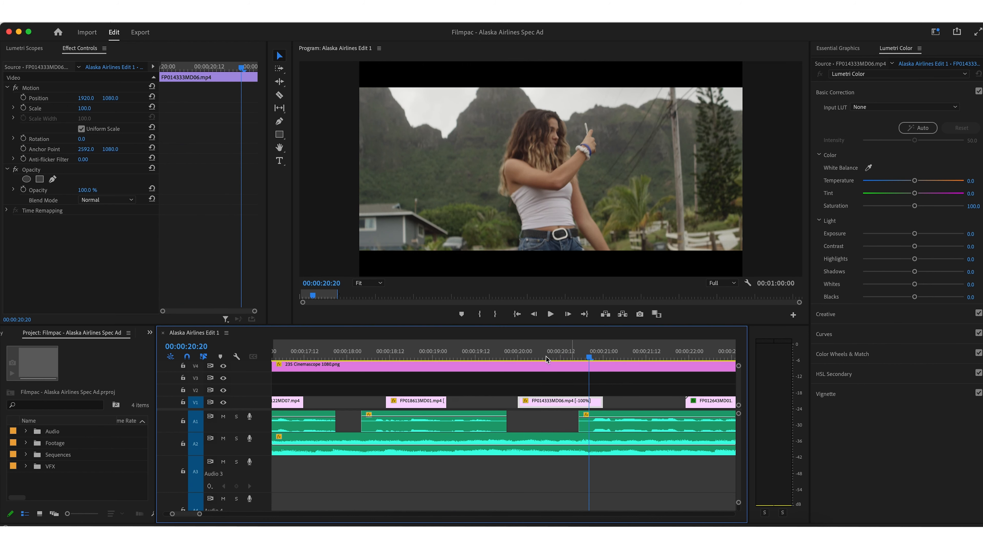
scroll(546, 357, left, 4)
click(481, 356)
key(space)
key(space)
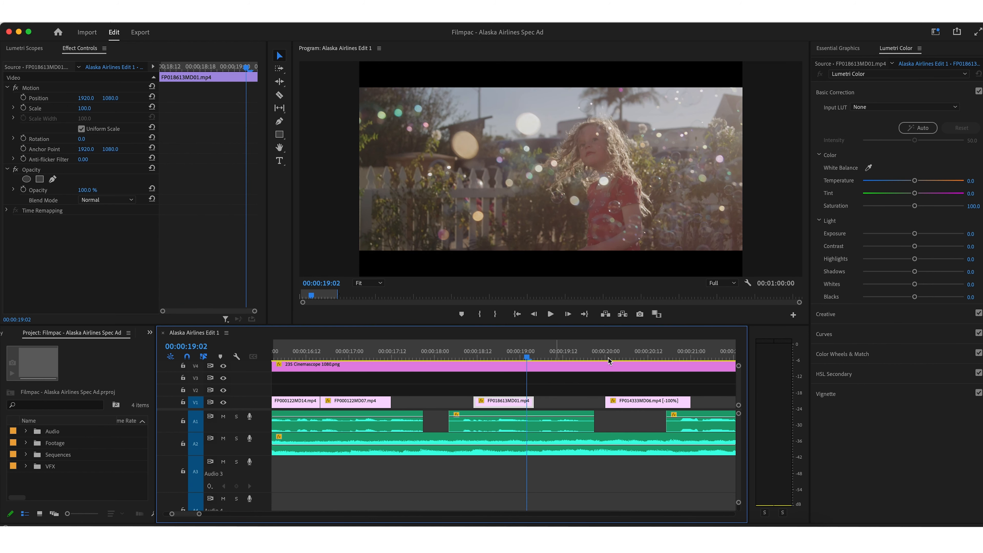
drag(609, 359, 666, 357)
Move FP018613MD01 directly after FP000122MD07 on V1 with FP014333MD06 right behind it, and play back from 00:00:17:10
scroll(474, 385, left, 4)
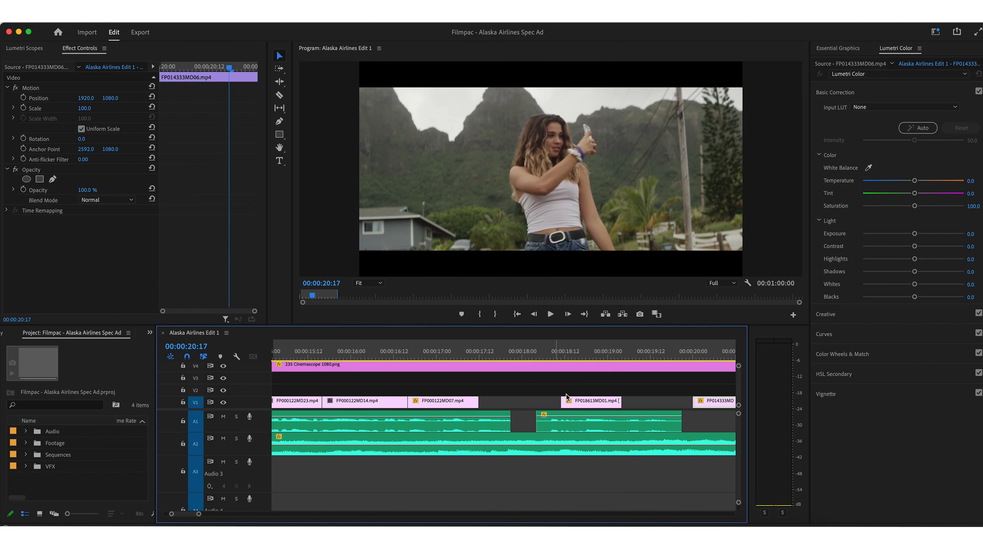
drag(566, 397, 497, 402)
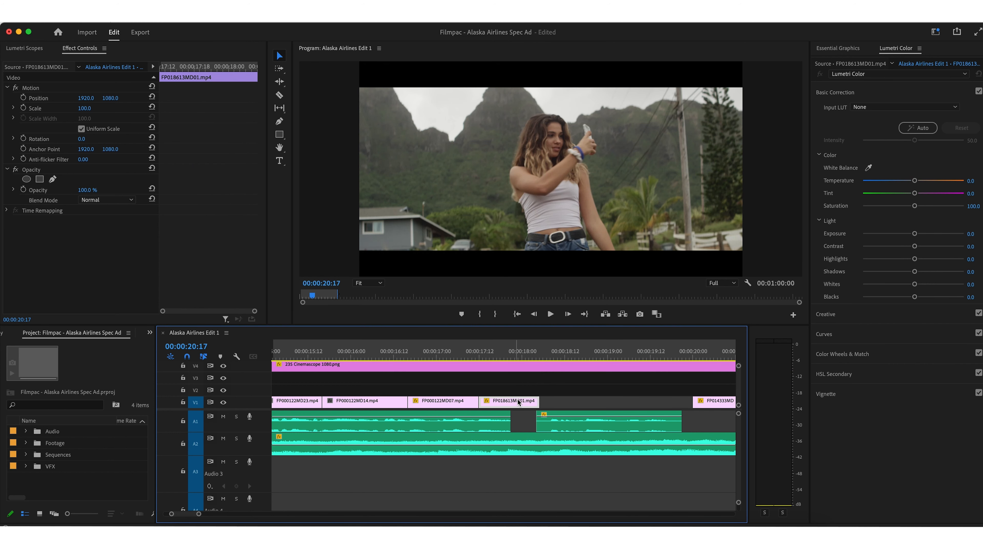
key(super+z)
drag(575, 401, 503, 402)
drag(718, 403, 566, 401)
click(593, 390)
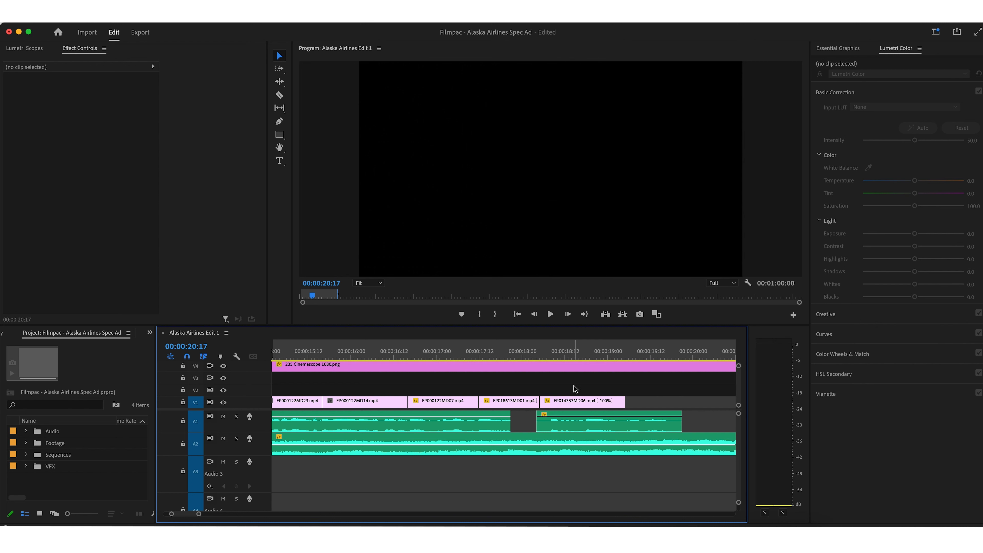
click(474, 352)
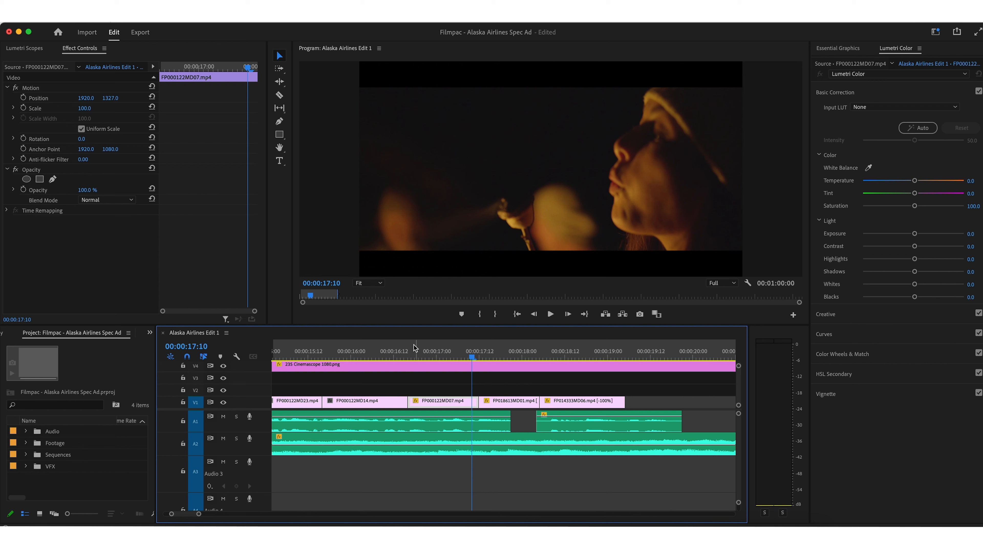
key(space)
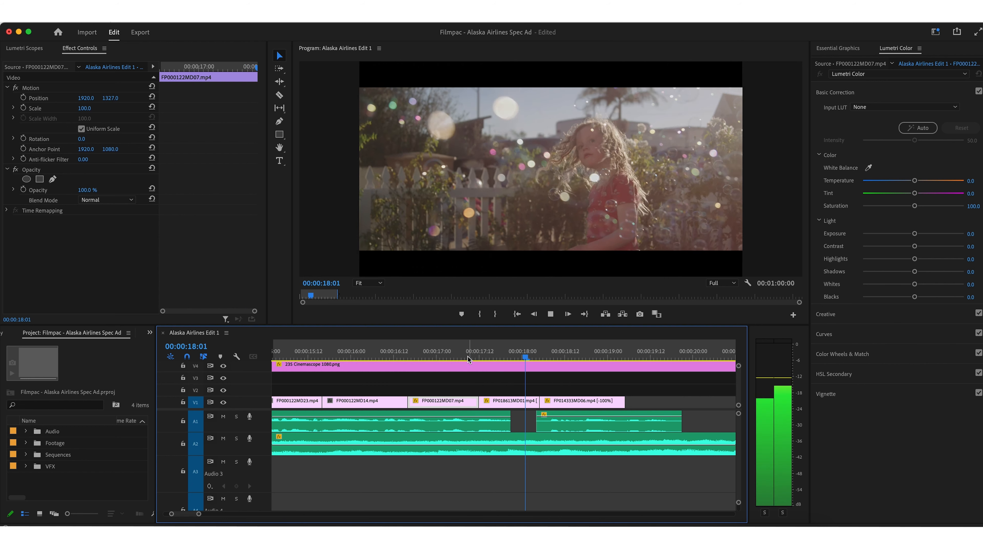
click(459, 351)
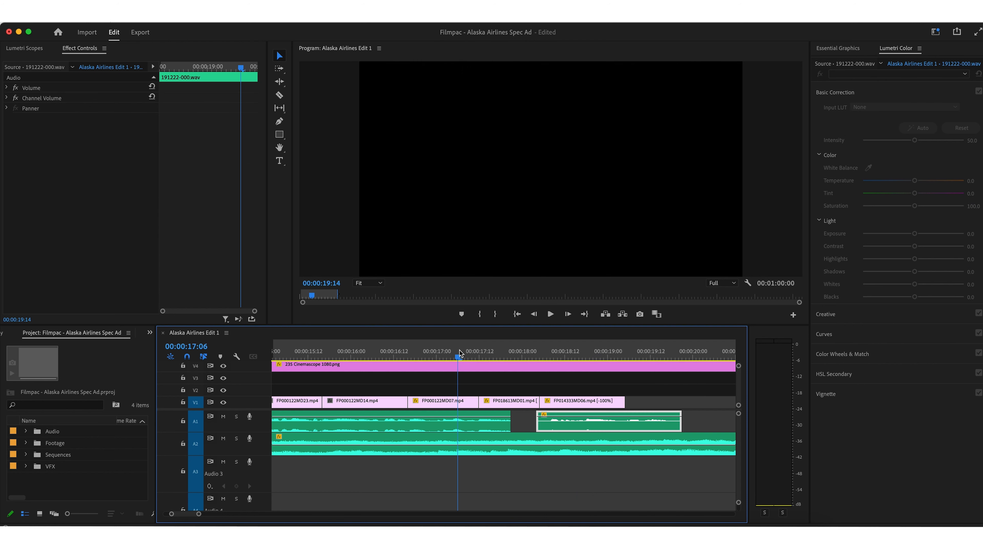
Move FP012643MD01 of the man photographing the beach directly after FP014333MD06 on V1 and play back from 00:00:17:07
key(minus)
click(601, 351)
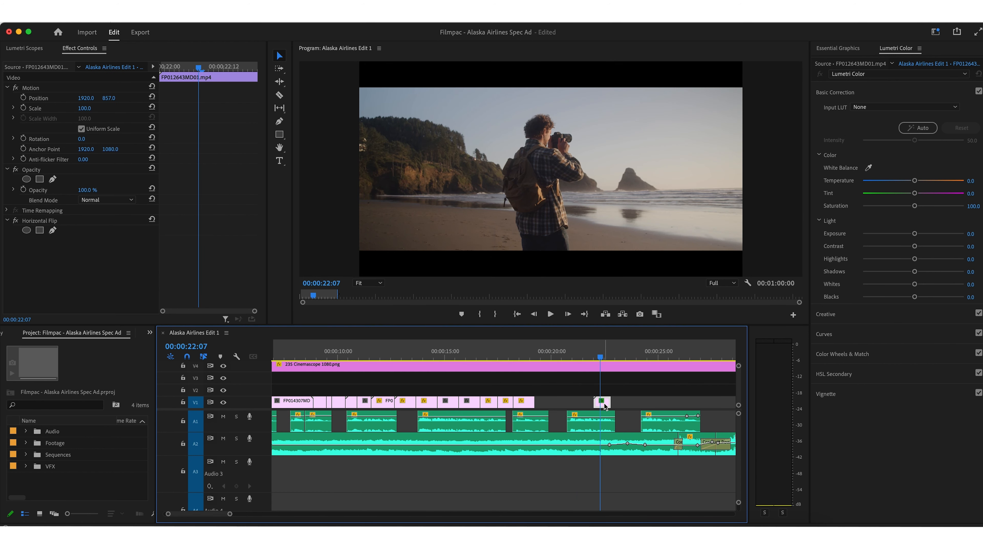
drag(603, 405, 550, 405)
click(531, 351)
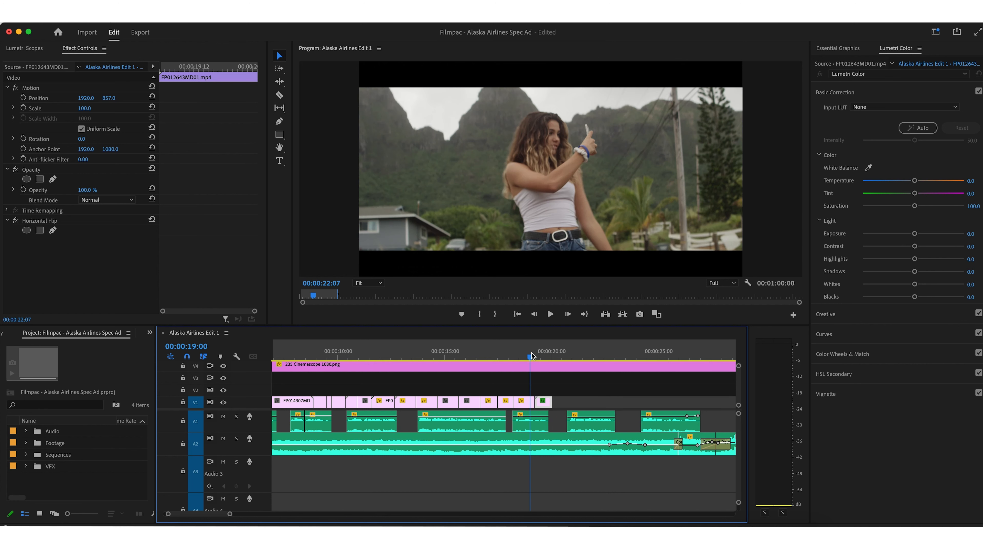
key(equal)
click(358, 351)
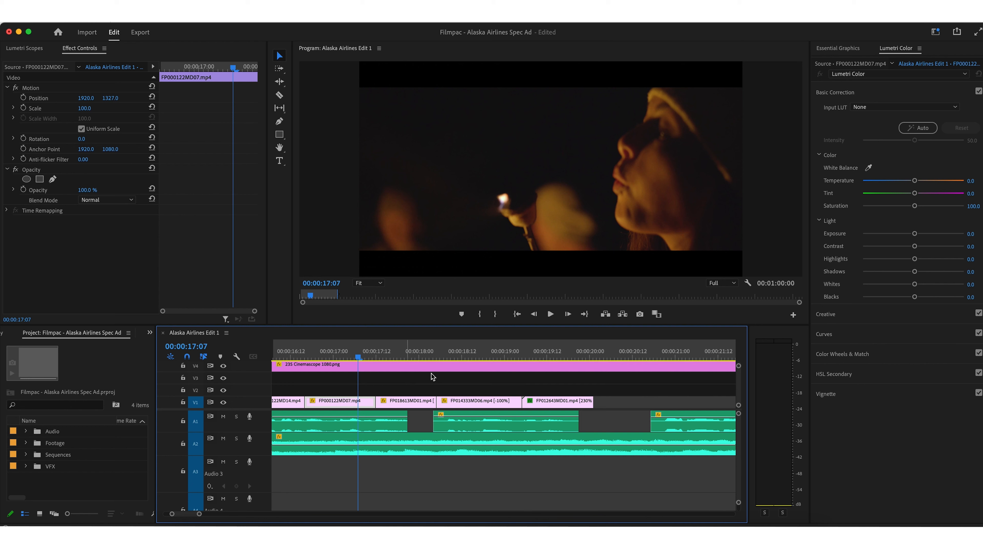
key(space)
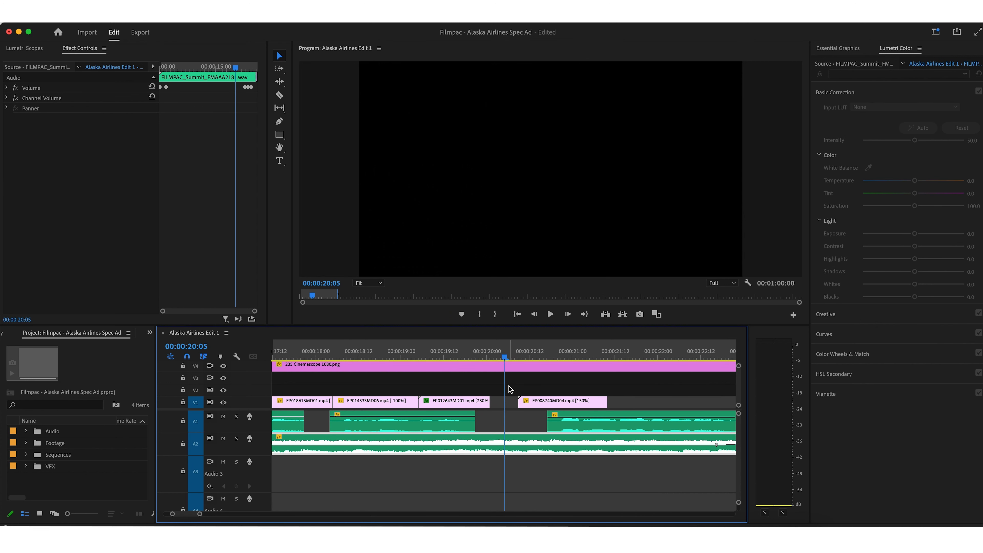
Move the FP008740MD04 clip of the boy directly after FP012643MD01 on V1 and play it back from its start
drag(509, 357, 632, 356)
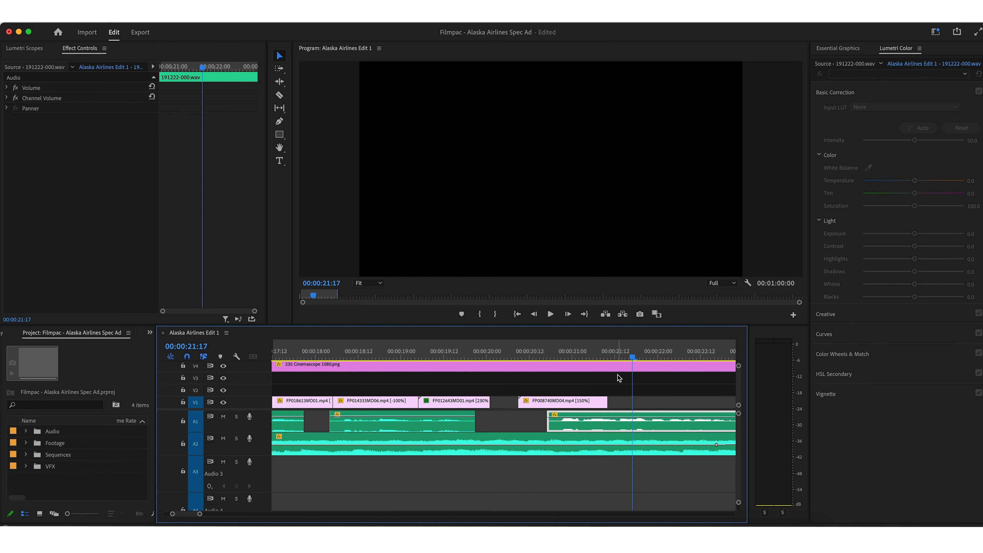
click(620, 386)
click(620, 387)
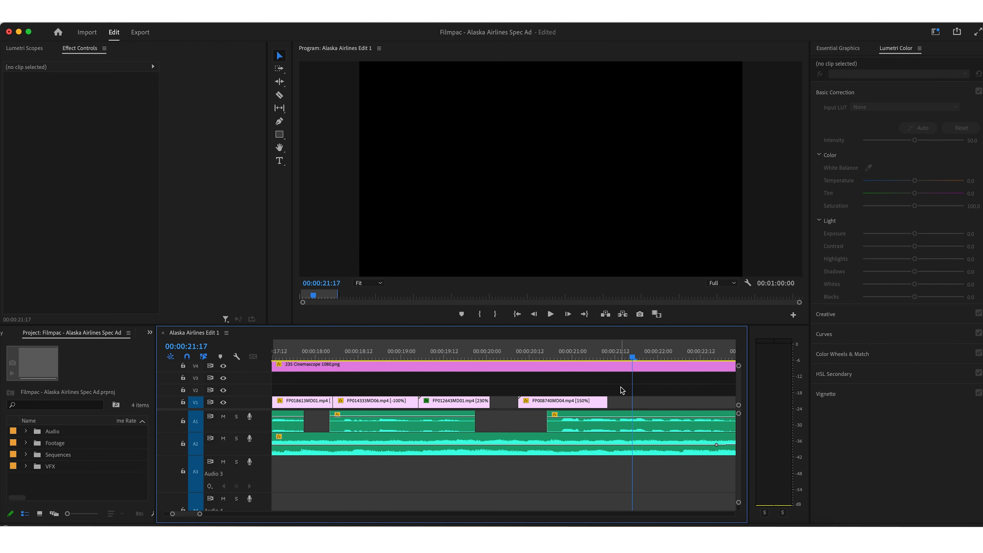
click(561, 357)
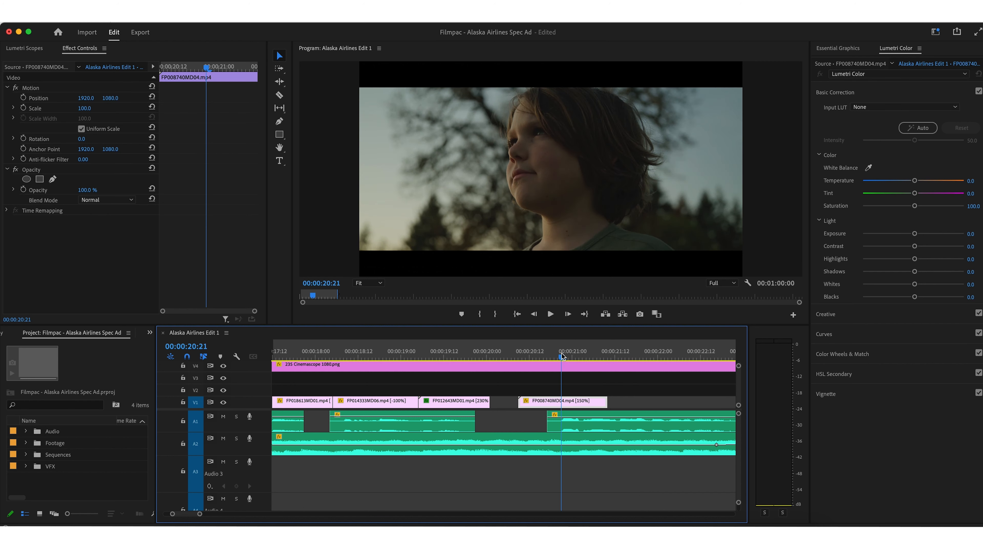
drag(546, 405, 518, 403)
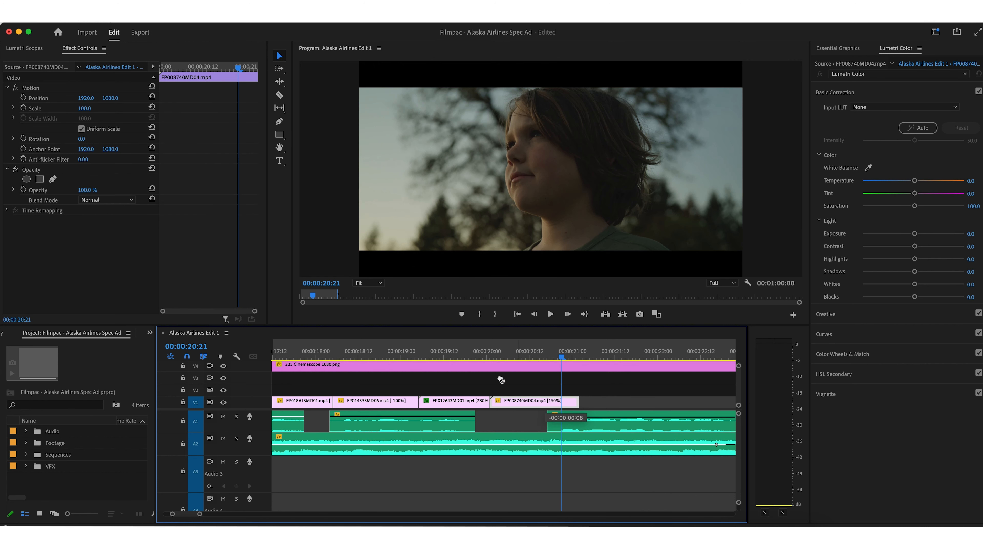
click(495, 359)
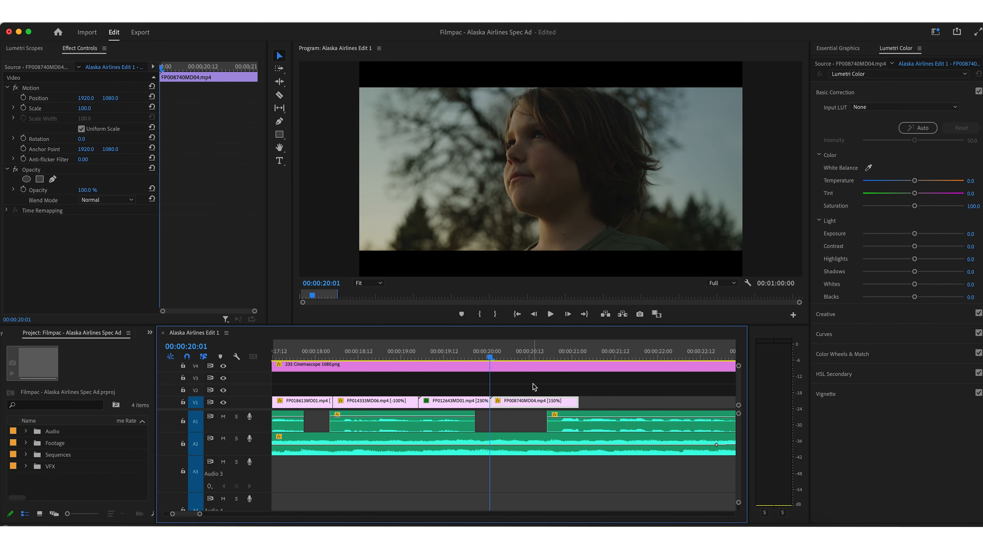
key(space)
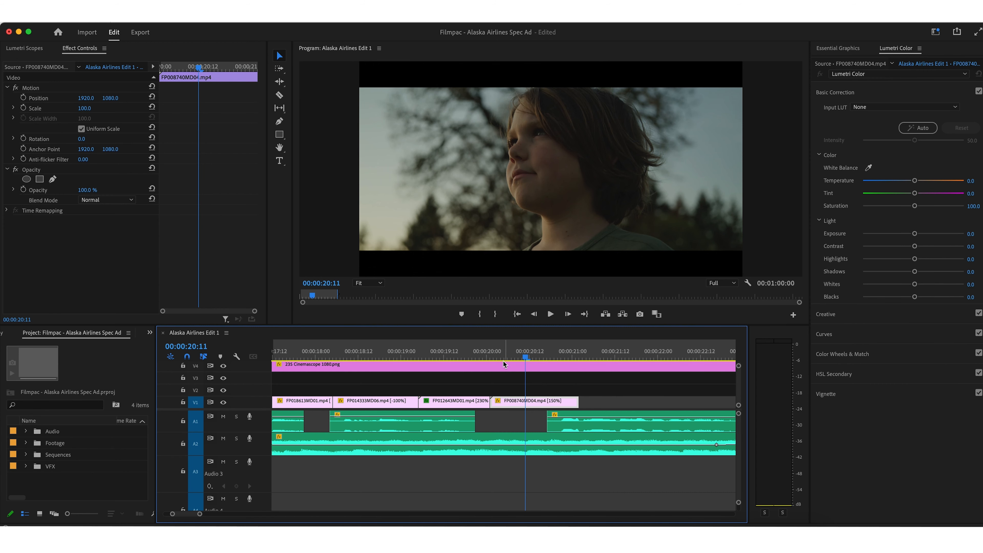
drag(498, 358, 538, 347)
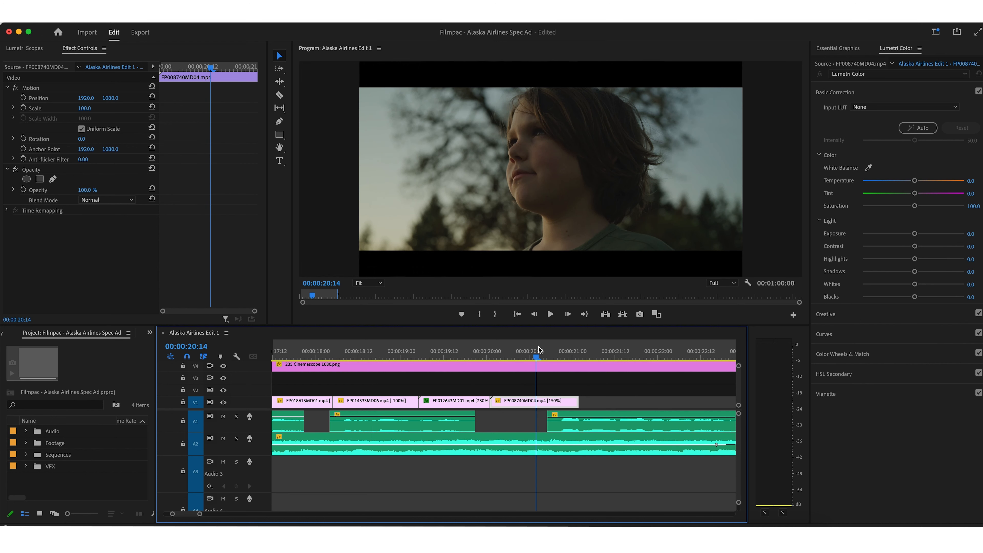
Preview FP002961MD02 of the curly-haired woman and close it up directly after FP008740MD04 on V1
key(minus)
click(664, 355)
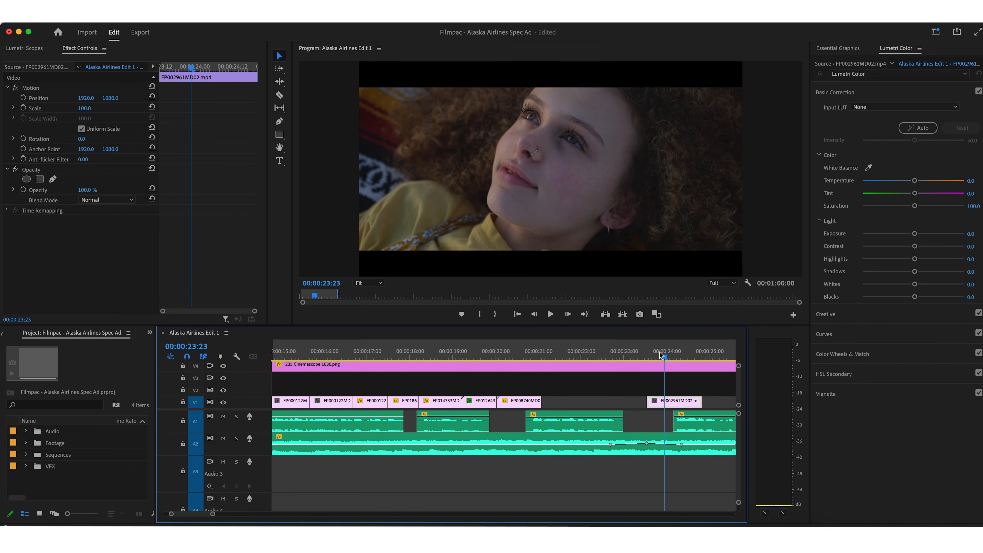
scroll(586, 387, right, 5)
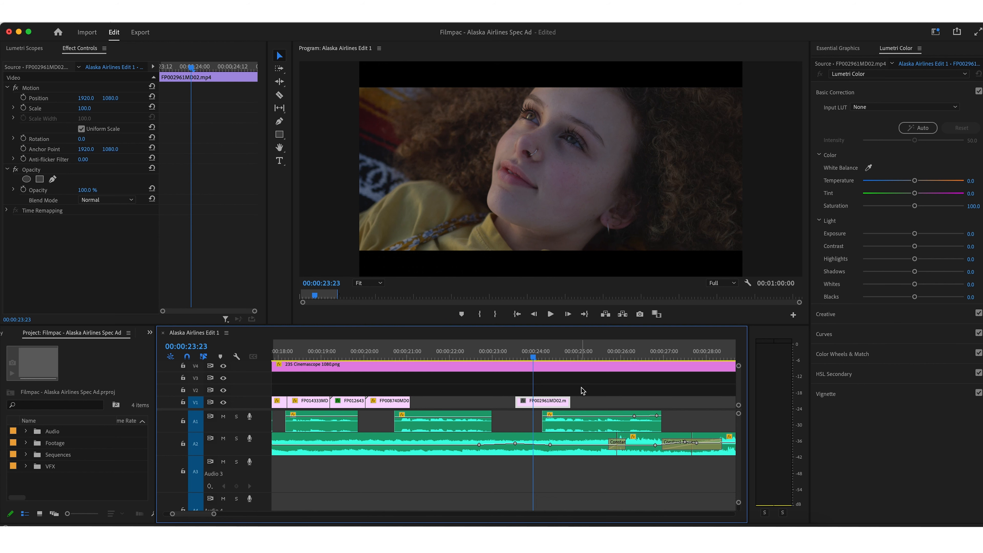
click(583, 389)
key(Delete)
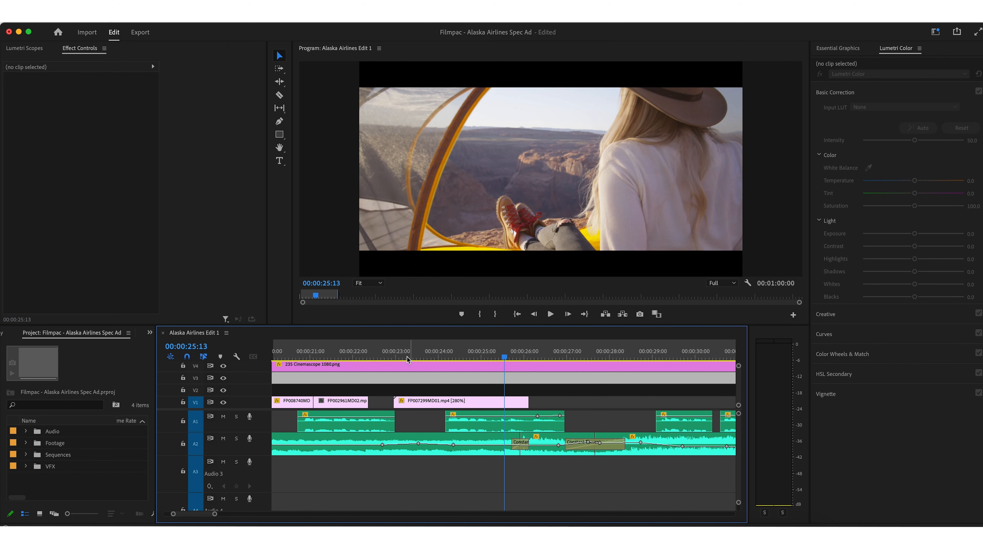
Scrub through the FP007299MD01 tent clip, move it directly after FP002961MD02 on V1, and review the sequence
click(404, 359)
click(425, 382)
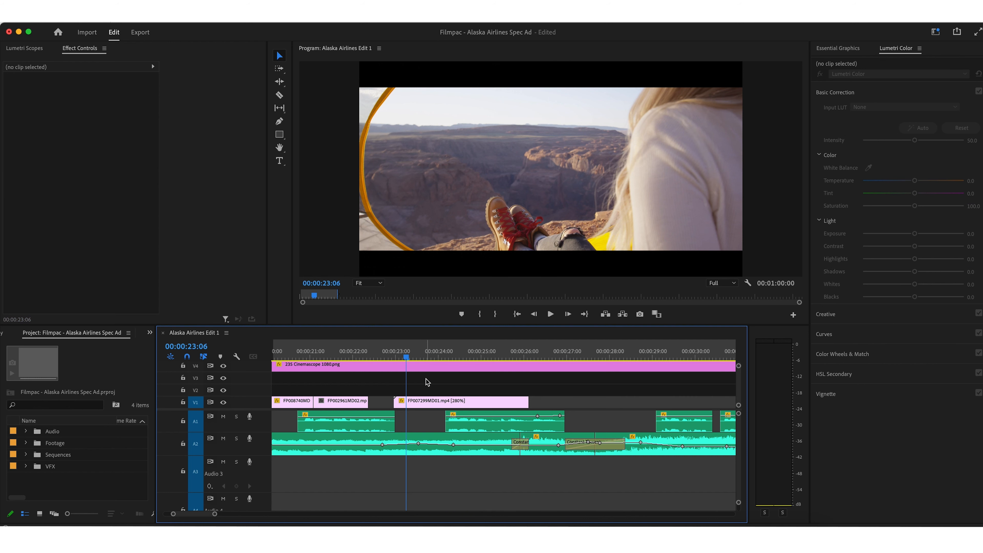
scroll(425, 381, right, 2)
scroll(426, 379, left, 5)
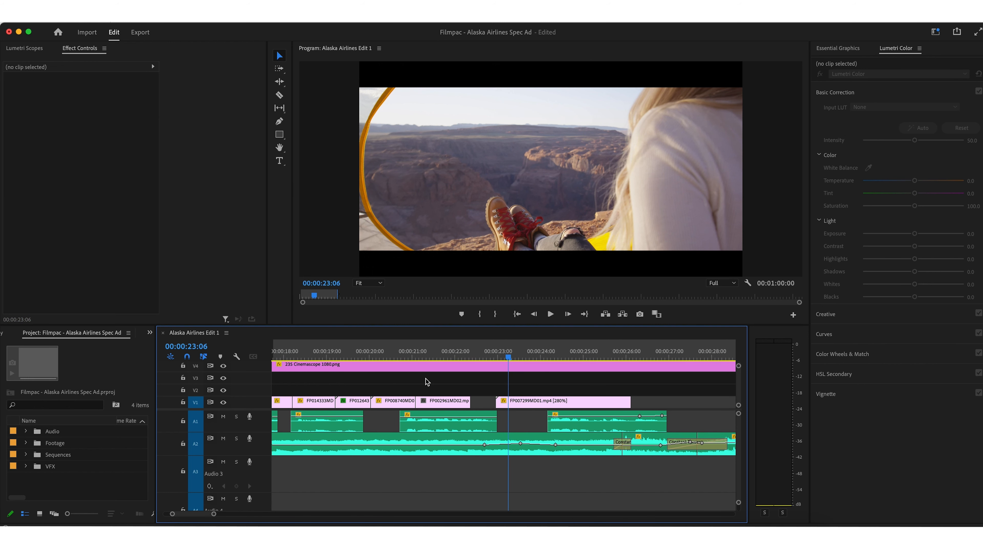
click(500, 357)
drag(500, 357, 623, 359)
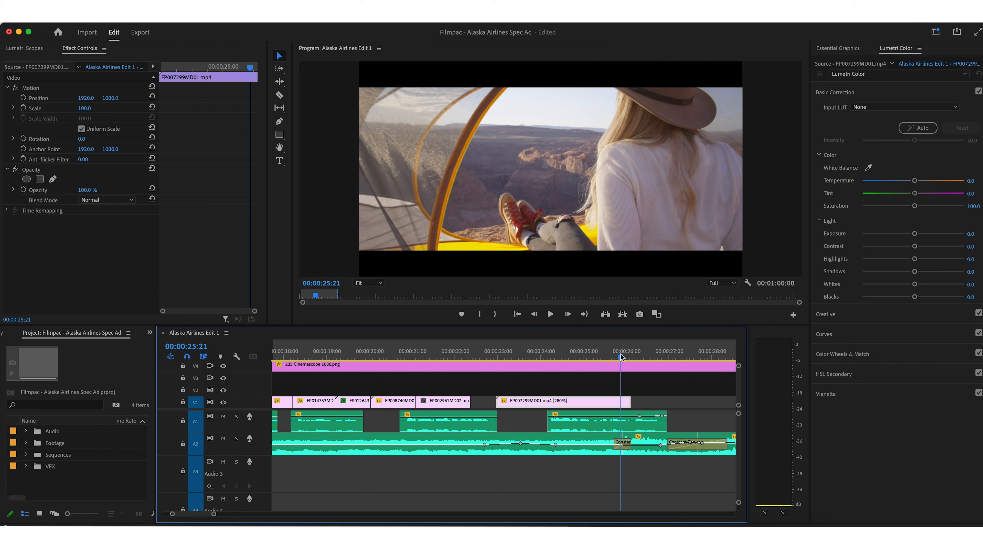
drag(530, 405, 503, 405)
click(526, 392)
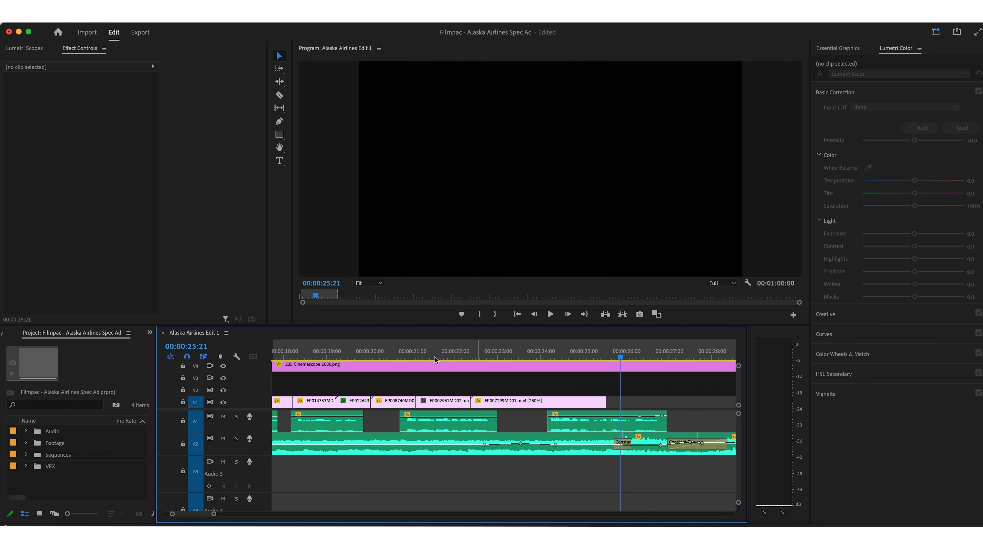
click(404, 354)
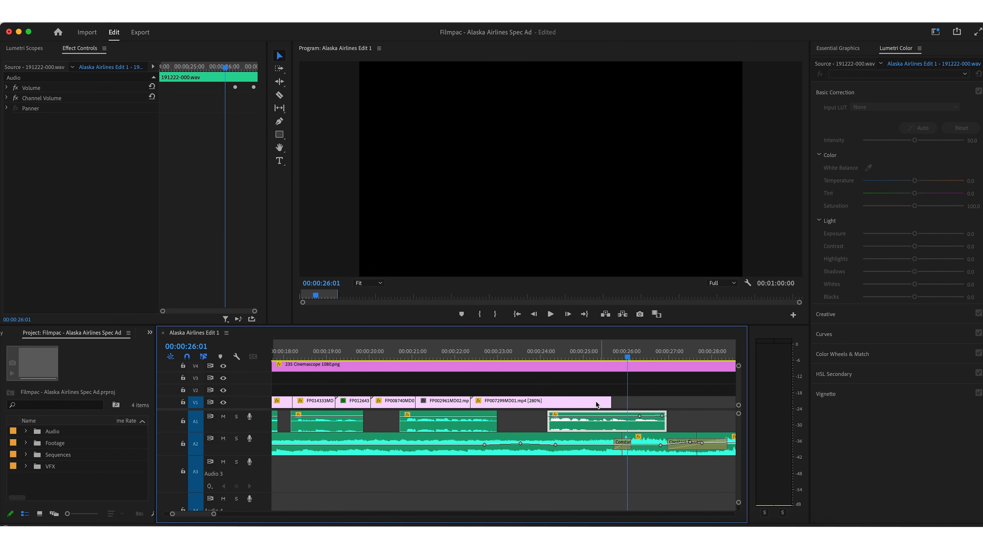
Play back the end of the FP007299MD01 tent clip from 00:00:25:00 and on past its last frame
drag(597, 403, 608, 404)
drag(501, 407, 488, 406)
scroll(608, 377, down, 3)
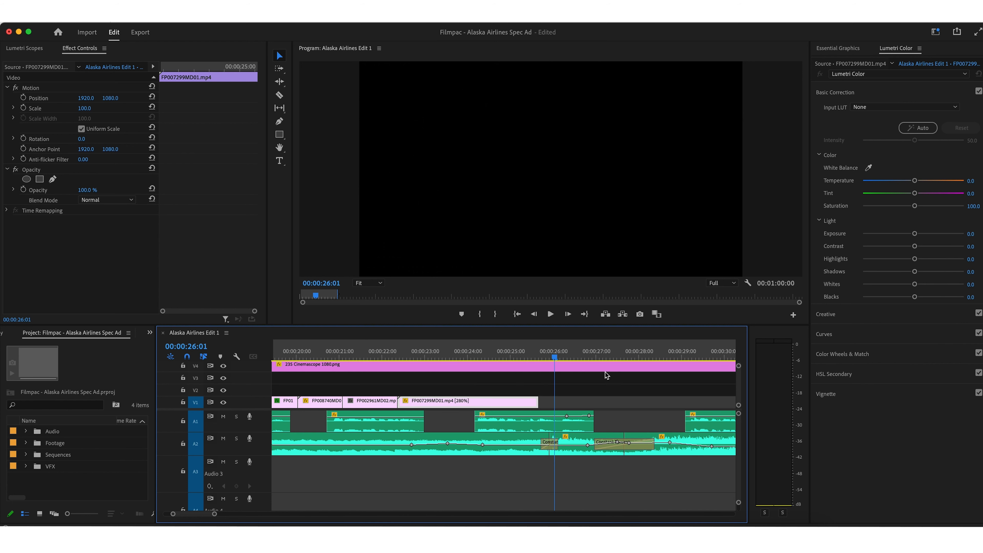
click(512, 353)
drag(514, 352, 496, 353)
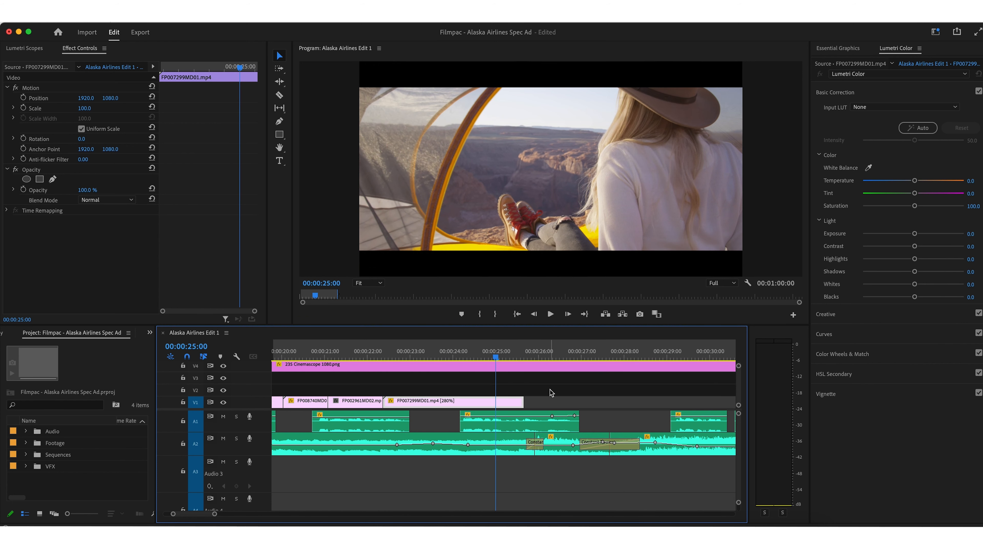
key(space)
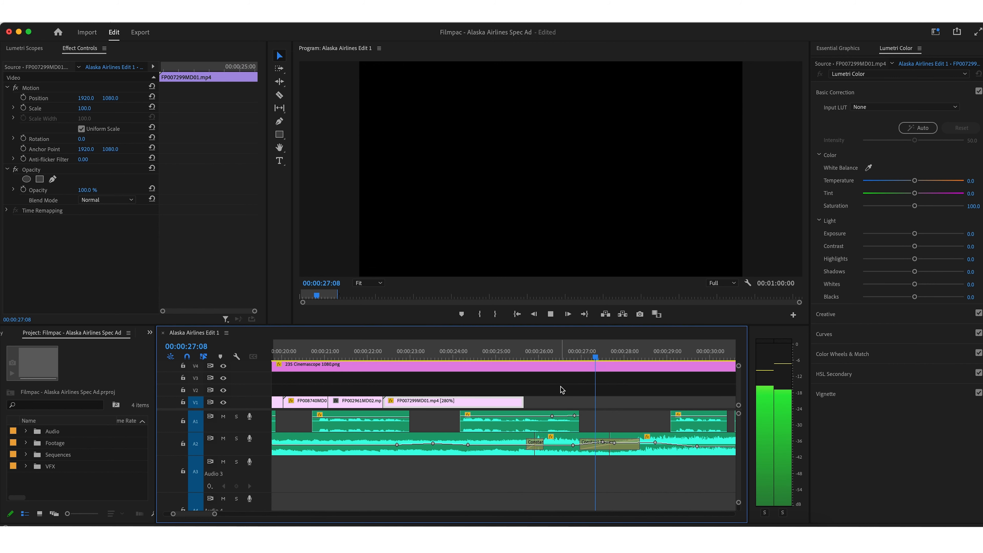
key(space)
Place FP015057MD01 of the standing photographer directly after FP007299MD01 on V1 and play back across its start and end
click(565, 392)
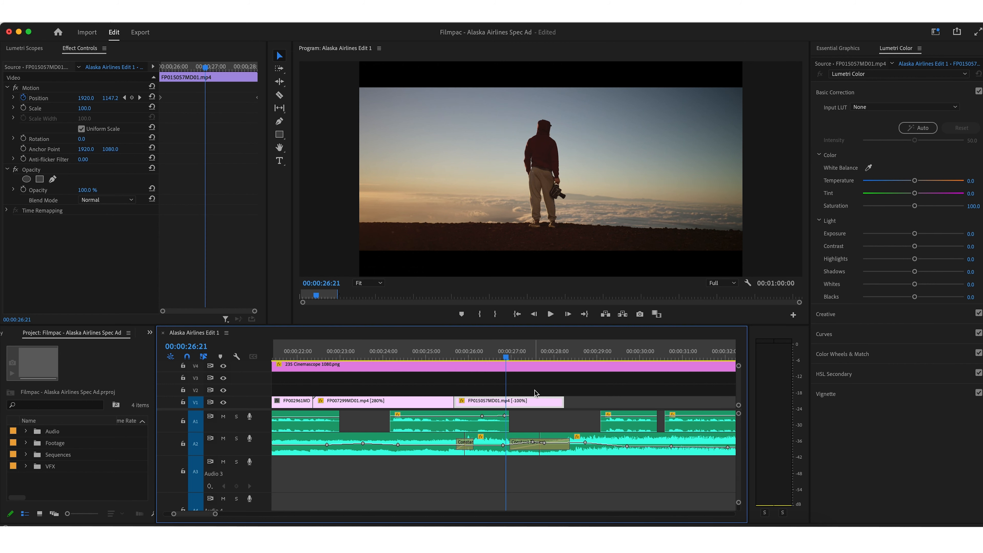
click(534, 392)
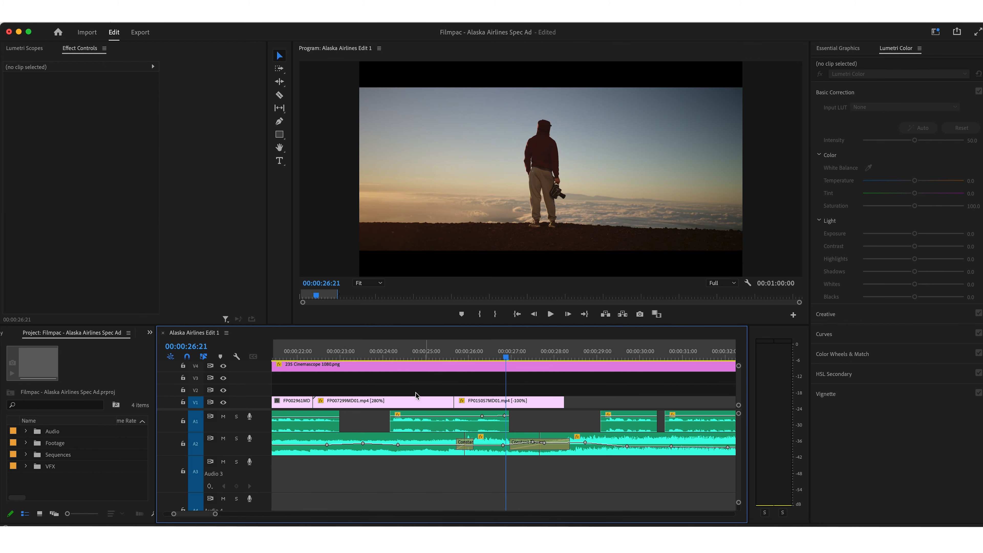
click(377, 355)
key(space)
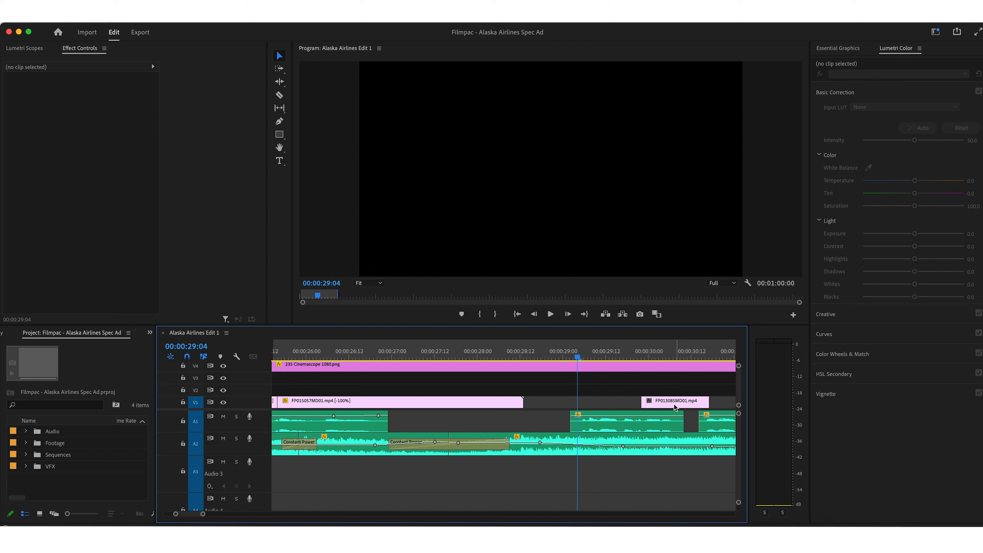
drag(523, 353, 510, 352)
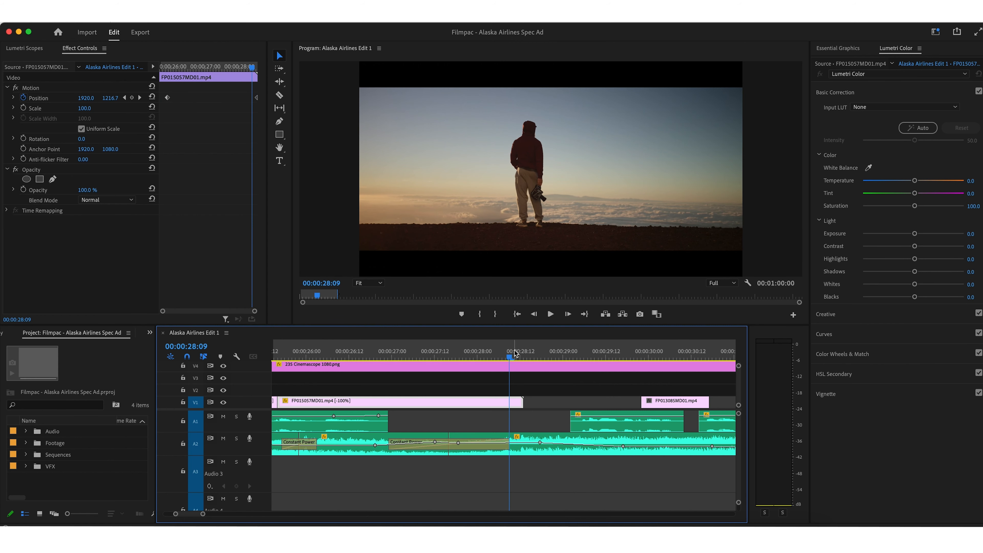
key(space)
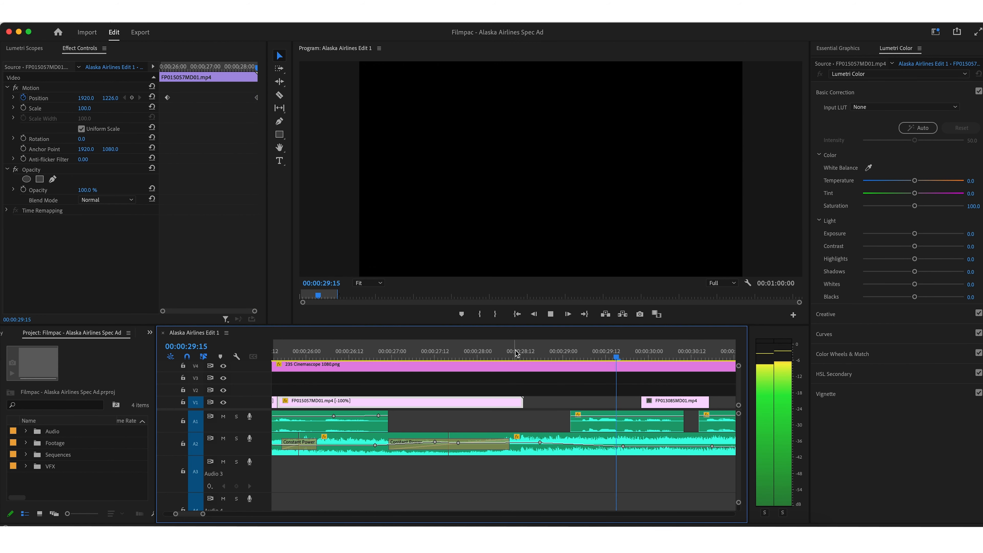
key(space)
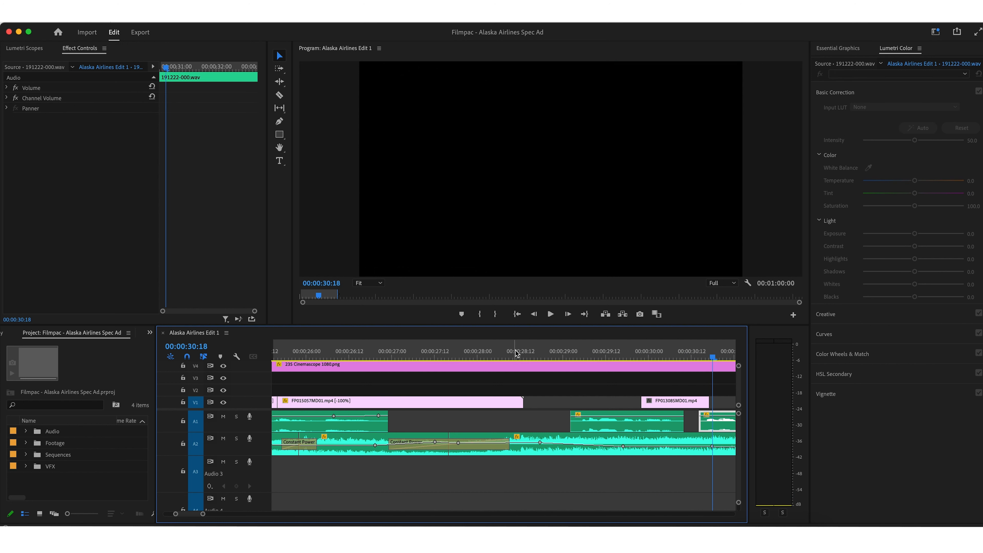
Preview the FP013085MD01 hiker clip from its start and move it directly after FP015057MD01 on V1
click(659, 365)
click(677, 381)
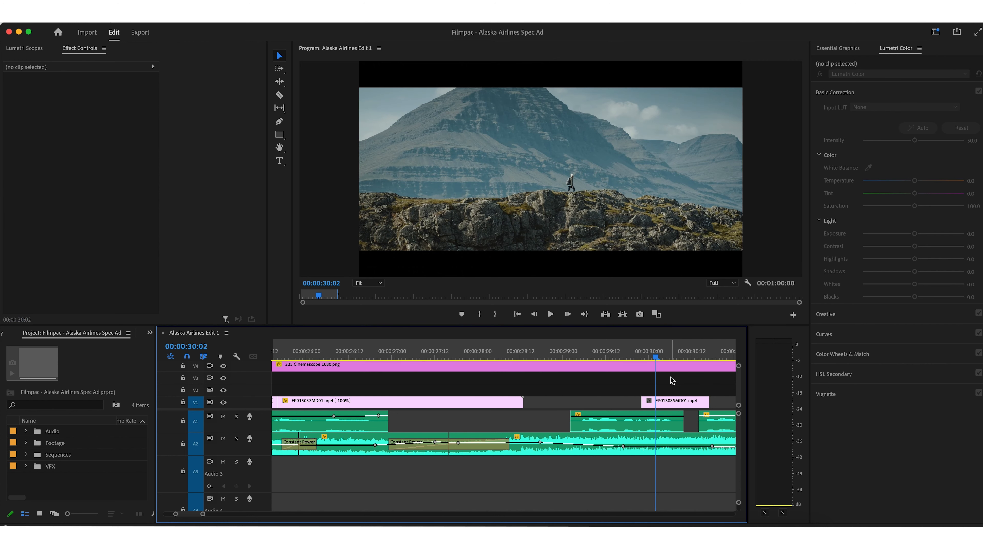
click(641, 354)
key(space)
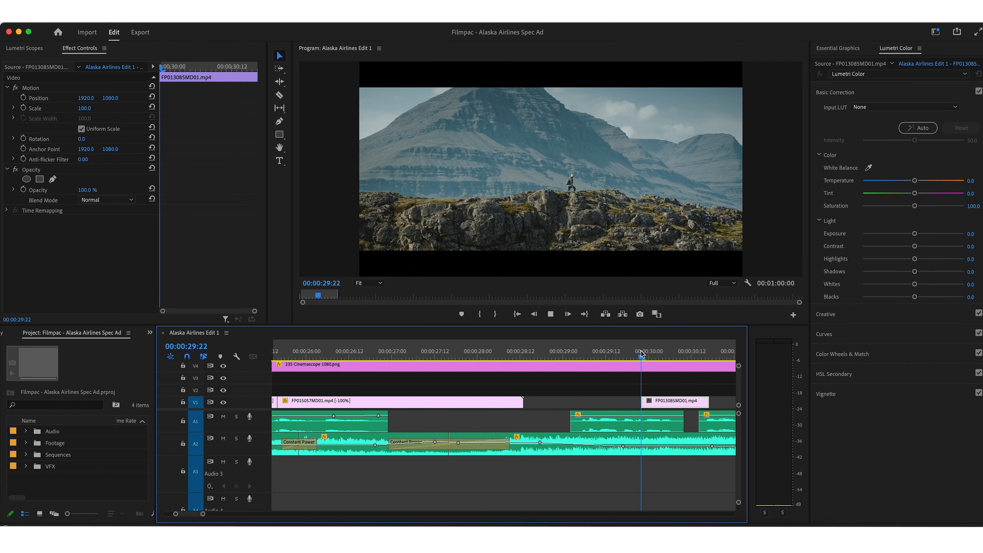
drag(663, 399, 549, 402)
key(minus)
Close FP013089MD07 of the canyon river up directly after FP013085MD01 on V1 and scrub through both clips
click(612, 385)
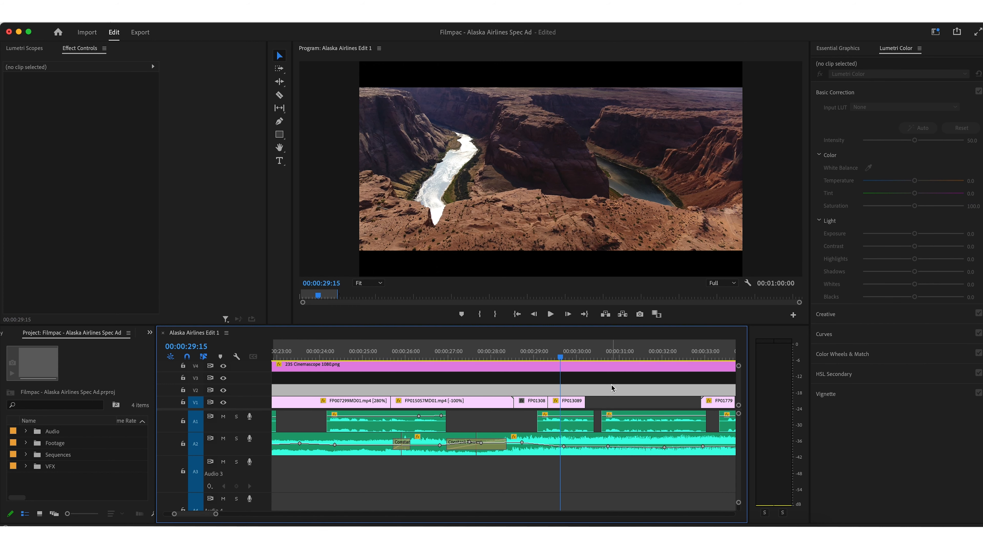
click(615, 387)
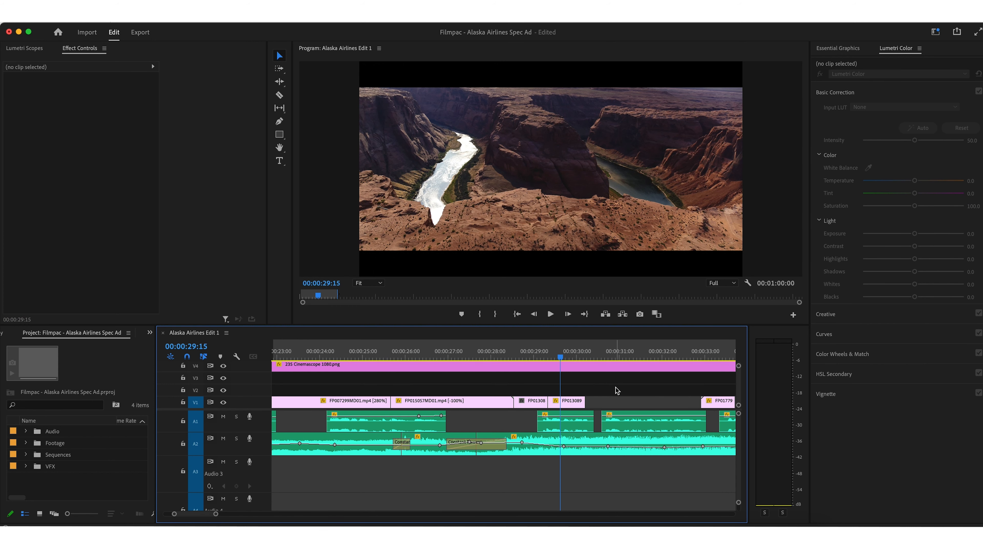
scroll(616, 390, up, 3)
drag(483, 357, 521, 357)
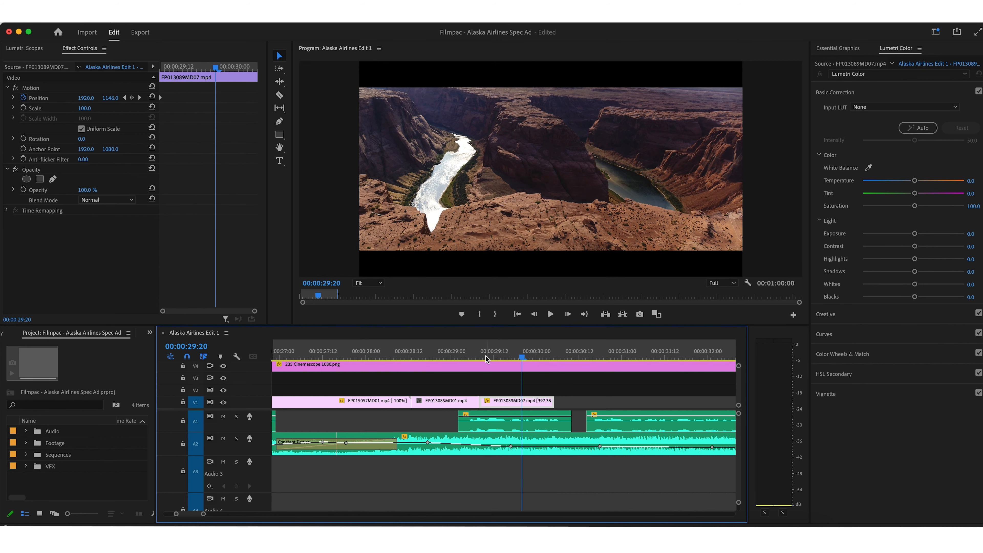
drag(461, 355, 525, 355)
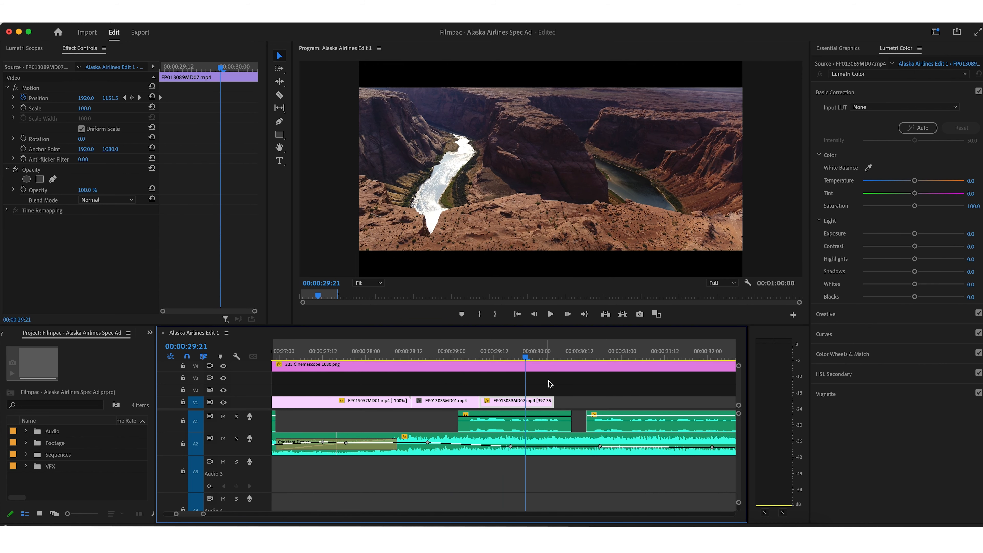
Move FP017798MD05 of the coastal cliffs directly after FP013089MD07 on V1
key(minus)
key(minus)
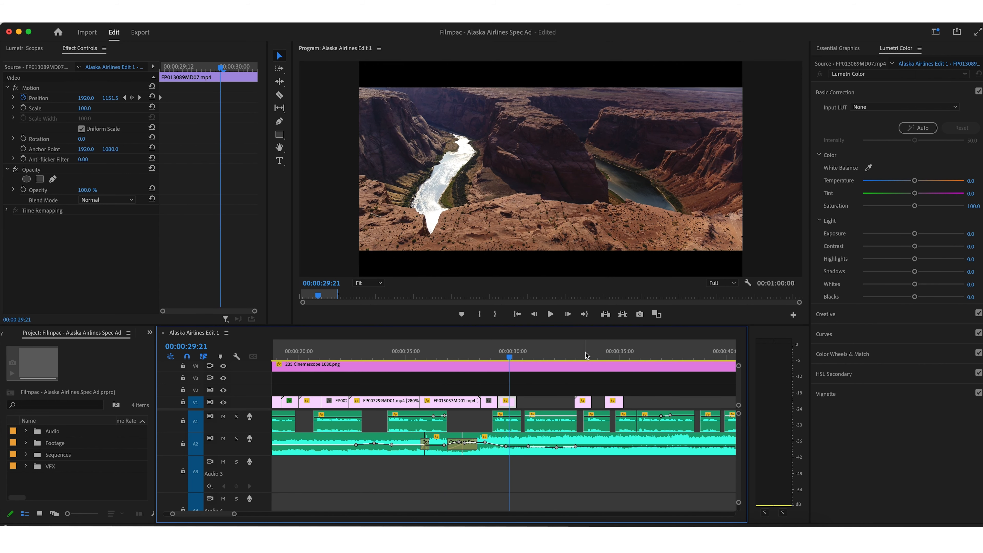
click(523, 355)
key(equal)
key(equal)
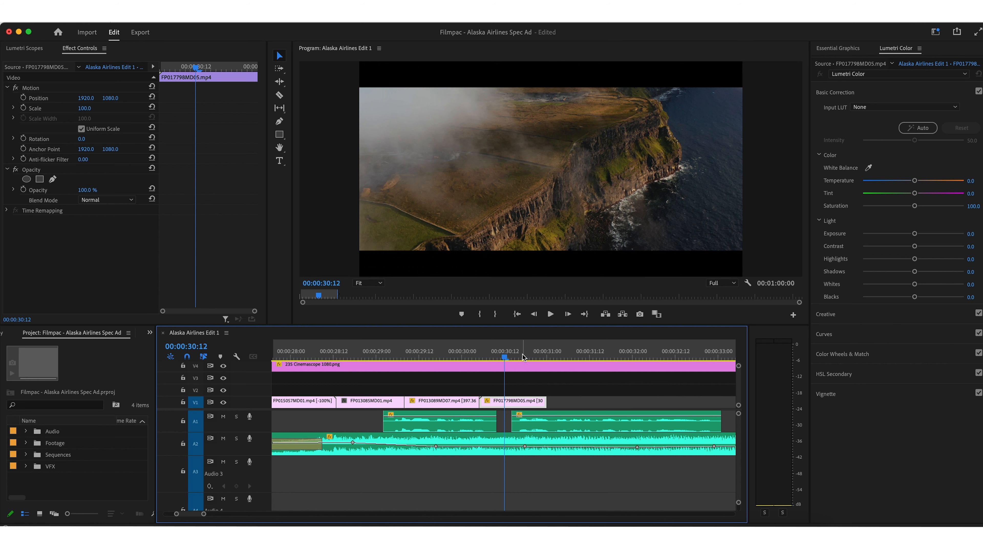
Scrub through the FP017798MD05 cliff clip and move FP013897MD04 directly after it on V1
key(minus)
mouse_move(522, 354)
mouse_down()
mouse_move(433, 355)
mouse_move(527, 355)
mouse_move(513, 357)
mouse_up()
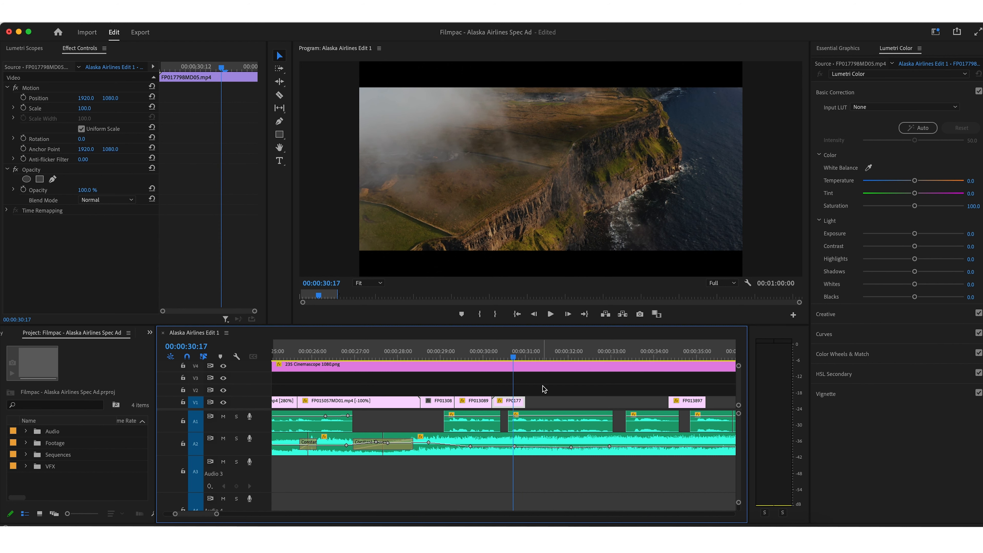
drag(689, 405, 572, 397)
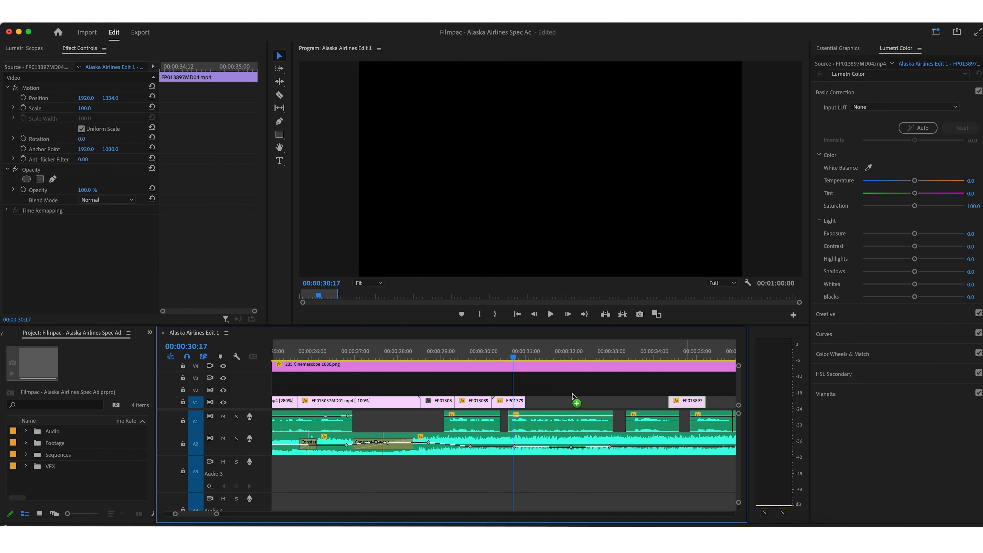
drag(573, 397, 546, 401)
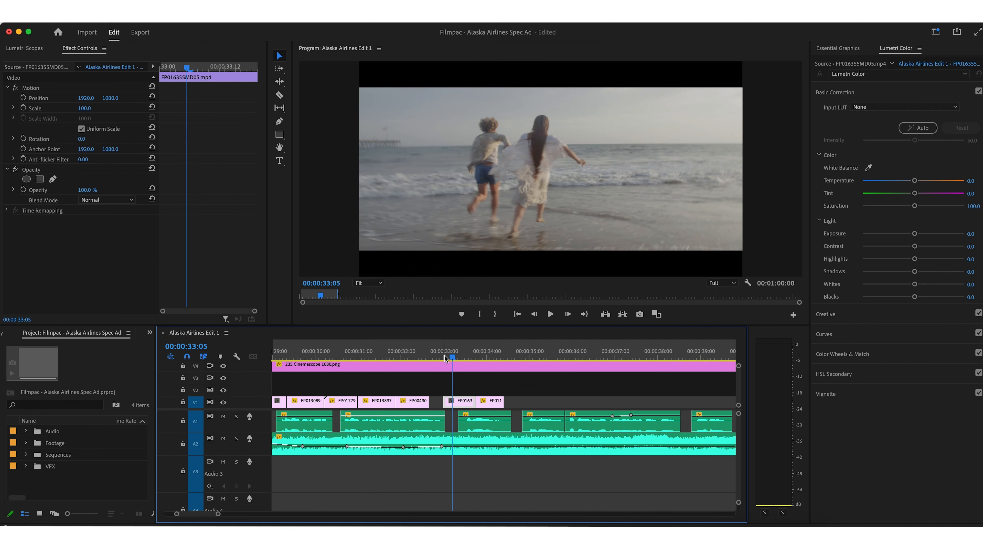
Scrub through the beach clip FP016355MD05 and the field clip FP011971MD02 to check the couples' motion
click(459, 355)
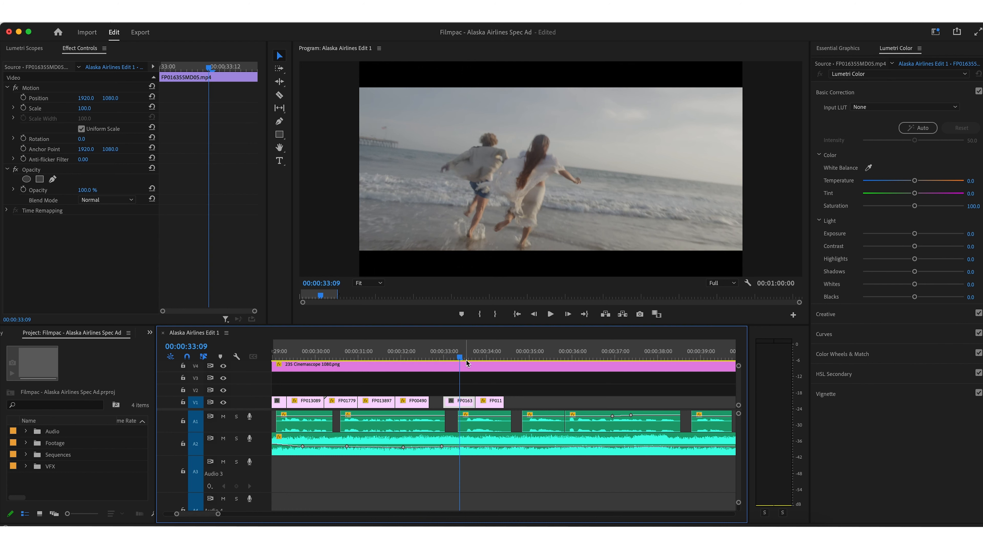
drag(461, 355, 490, 356)
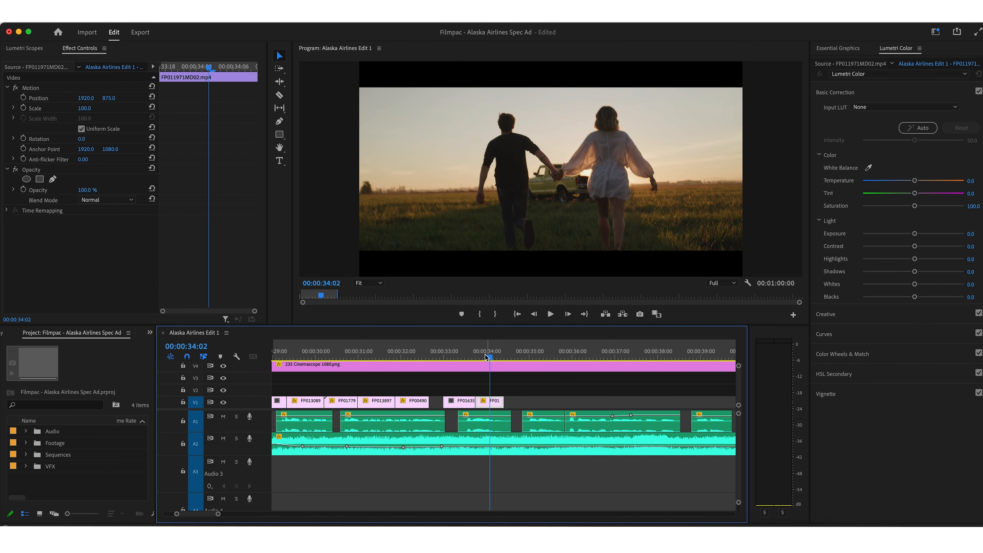
click(467, 356)
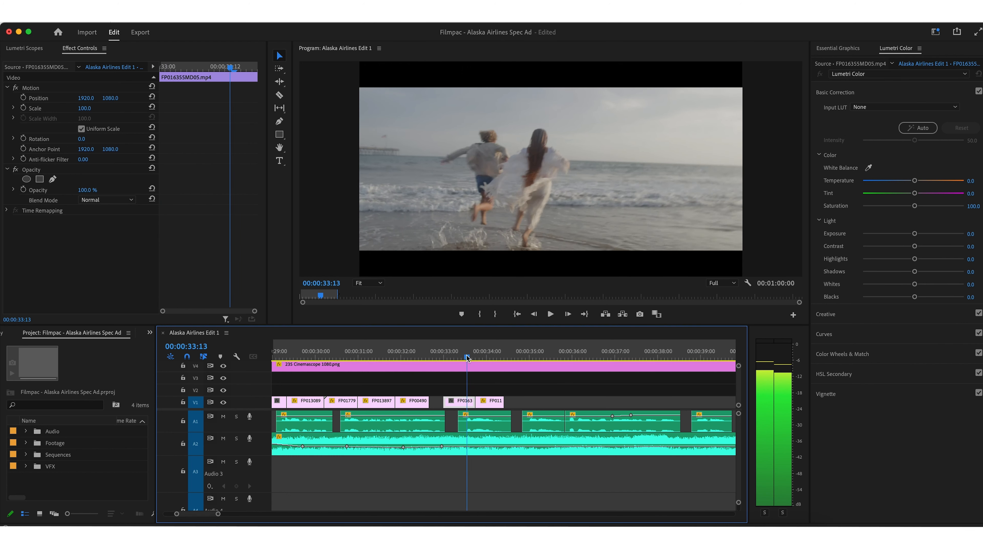
key(Left)
mouse_move(467, 358)
mouse_down()
mouse_move(488, 357)
mouse_move(472, 358)
mouse_up()
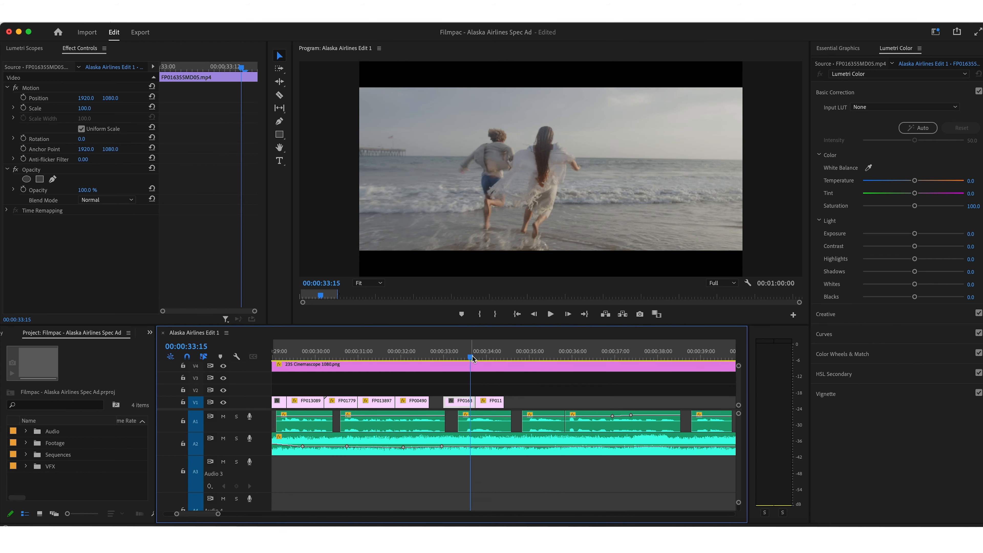
Move FP016355MD05 and FP011971MD02 together directly after FP004906MD05 on V1 and play back from 00:00:32:03
click(517, 392)
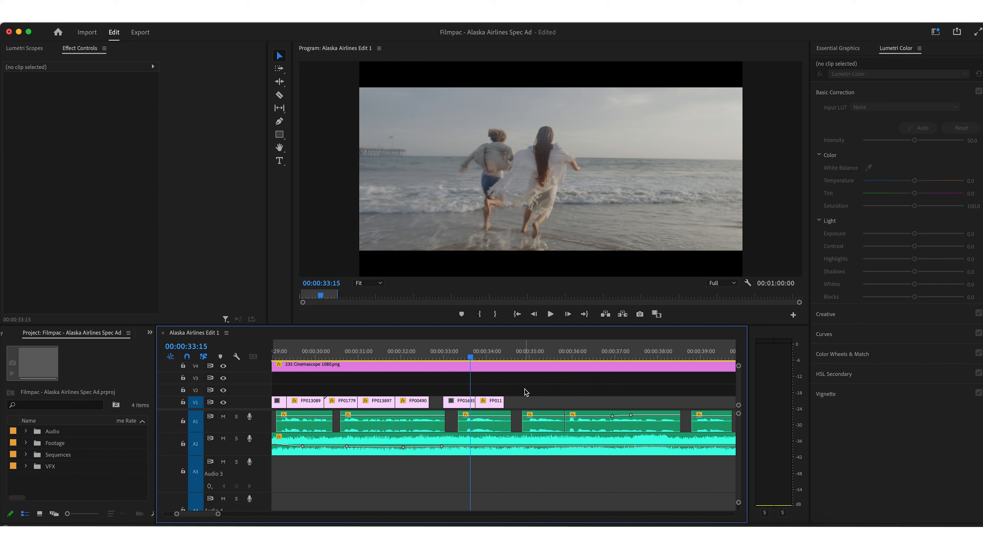
drag(528, 388, 457, 403)
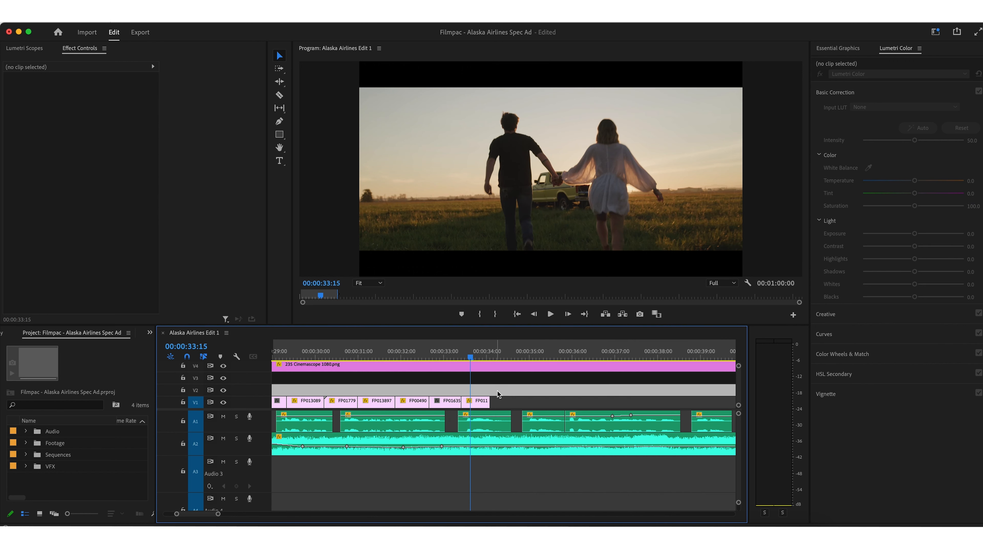
click(498, 391)
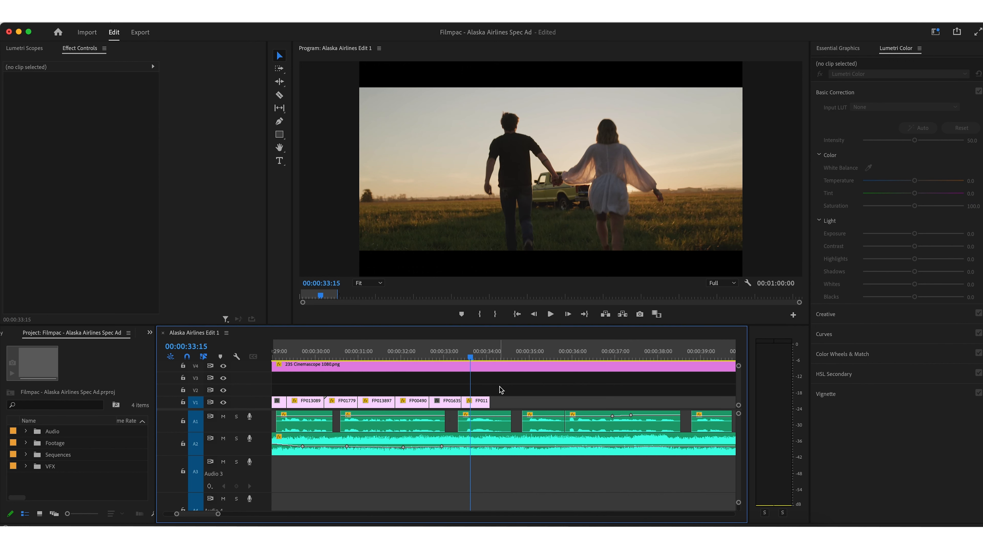
click(407, 351)
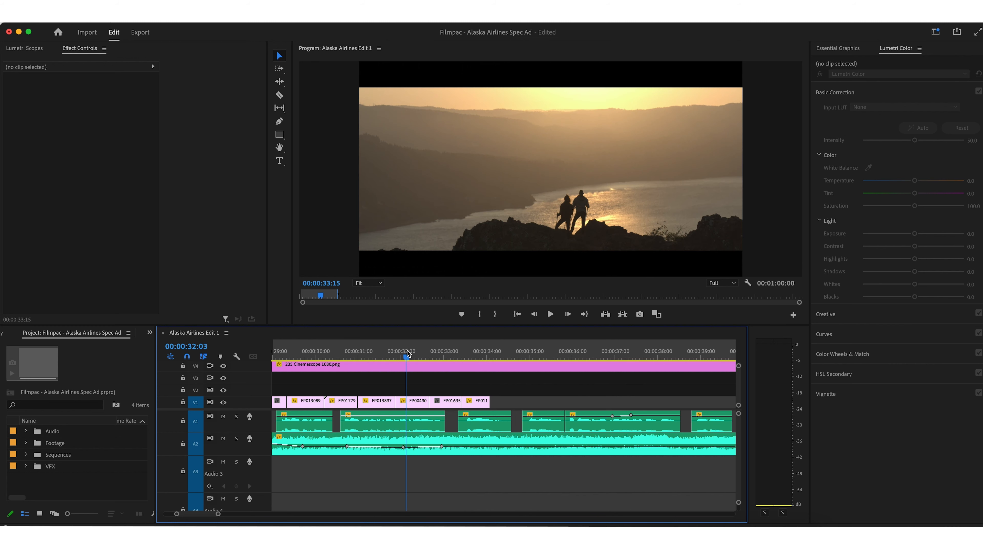
key(space)
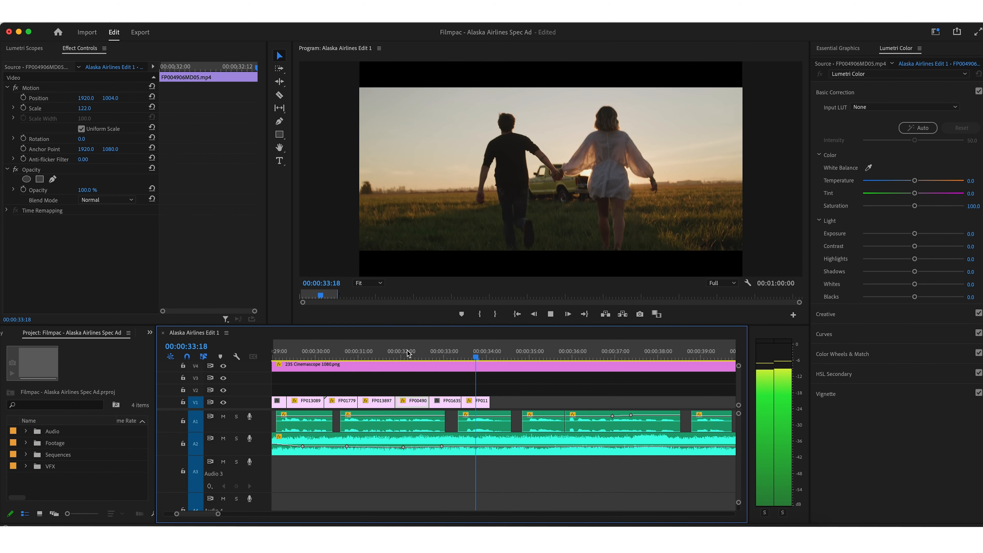
Preview FP012100MD01 of the woman spinning under the tree and move it directly after FP011971MD02 on V1
drag(420, 355, 433, 357)
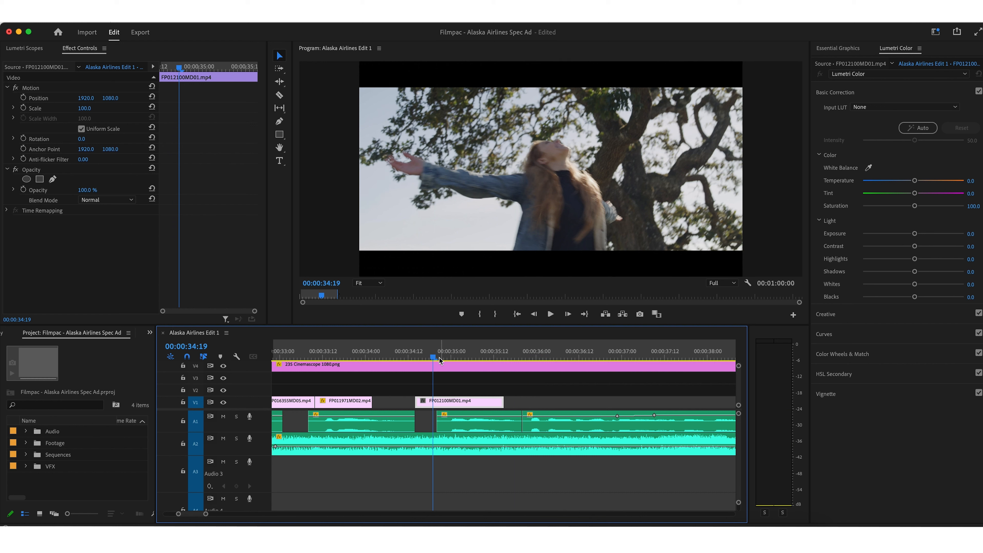
click(415, 356)
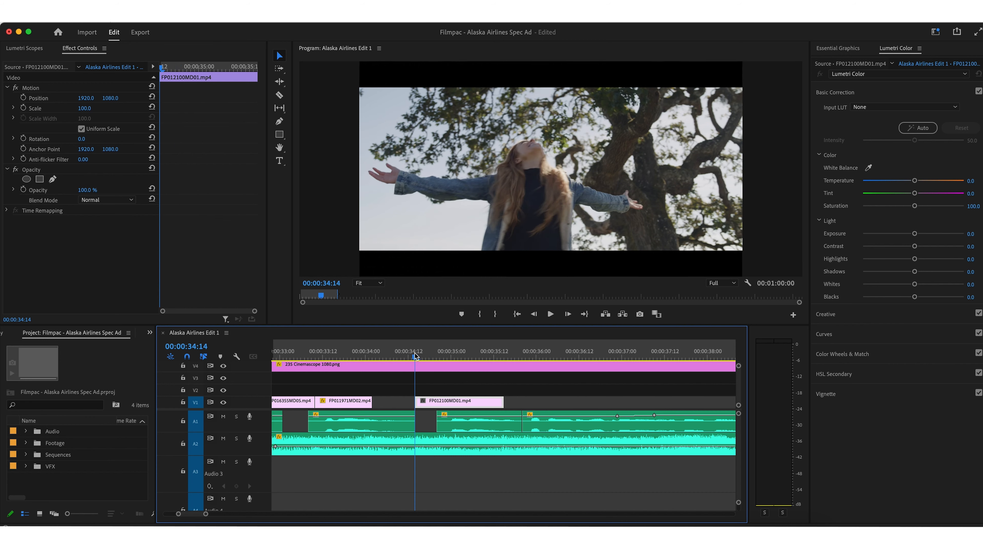
key(space)
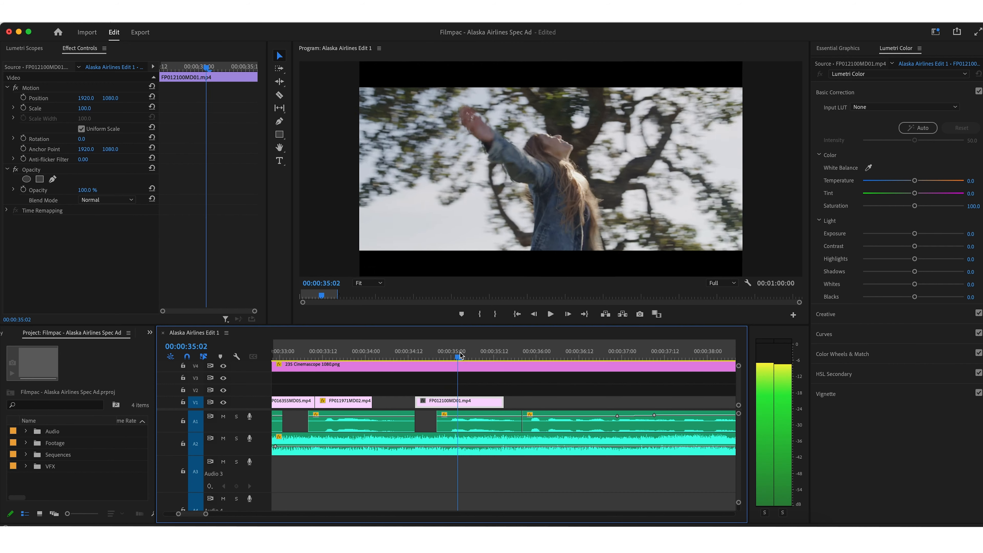
drag(483, 351, 417, 354)
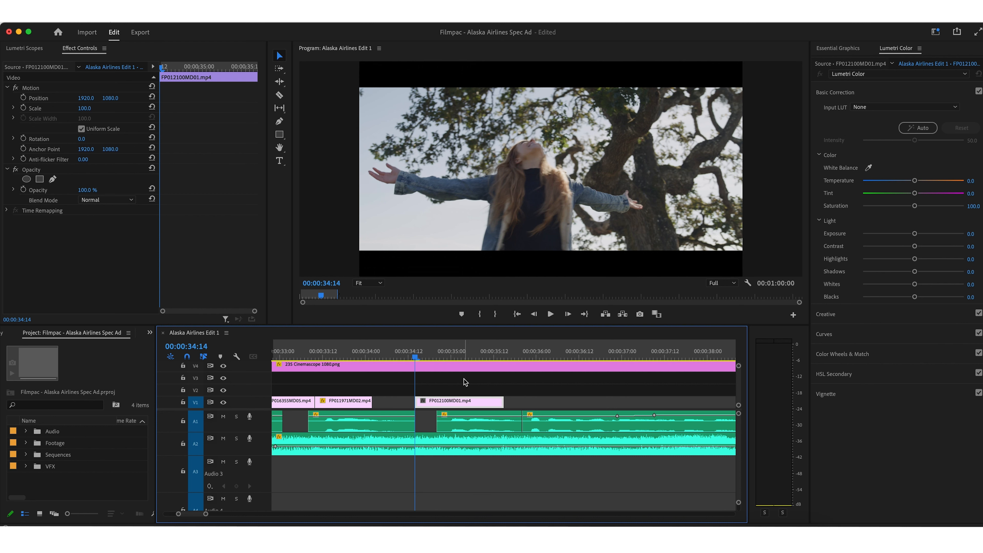
key(space)
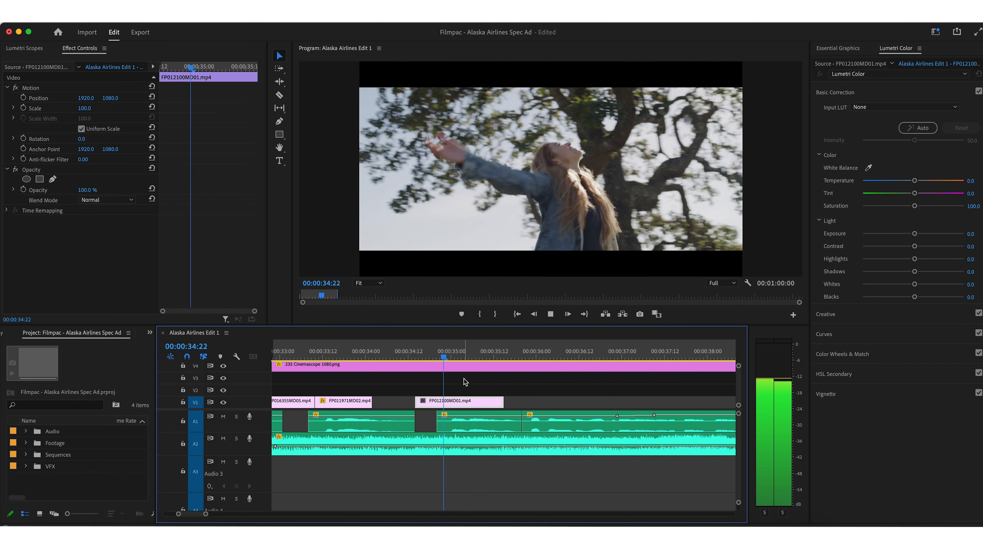
key(space)
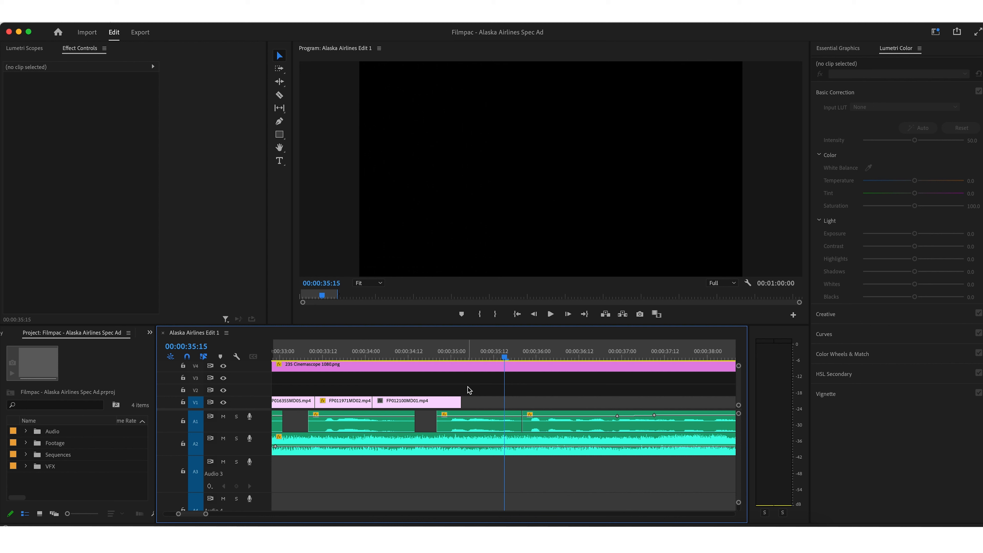
Play back the V1 montage from about 00:00:31:00 through the FP012100MD01 clip of the spinning woman
scroll(468, 387, left, 5)
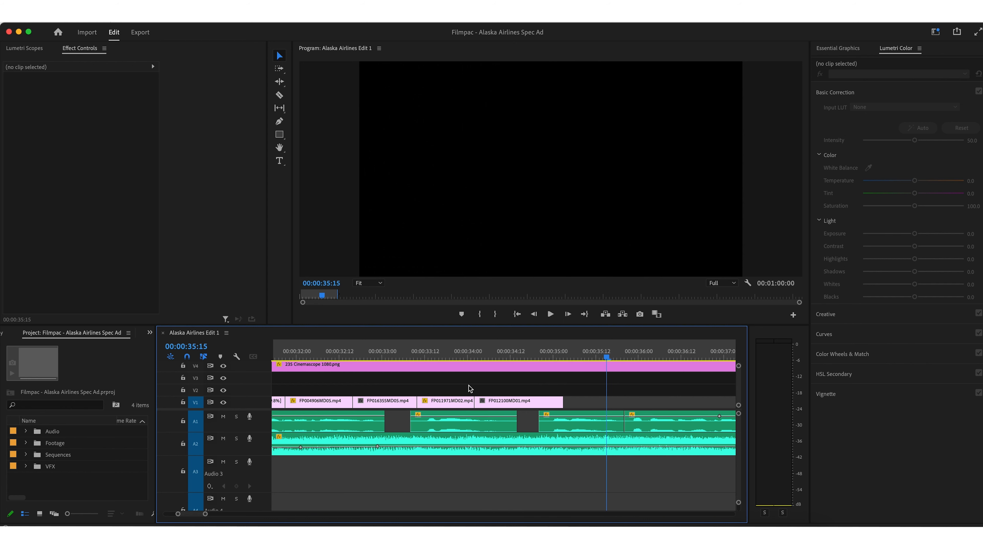
scroll(470, 385, left, 3)
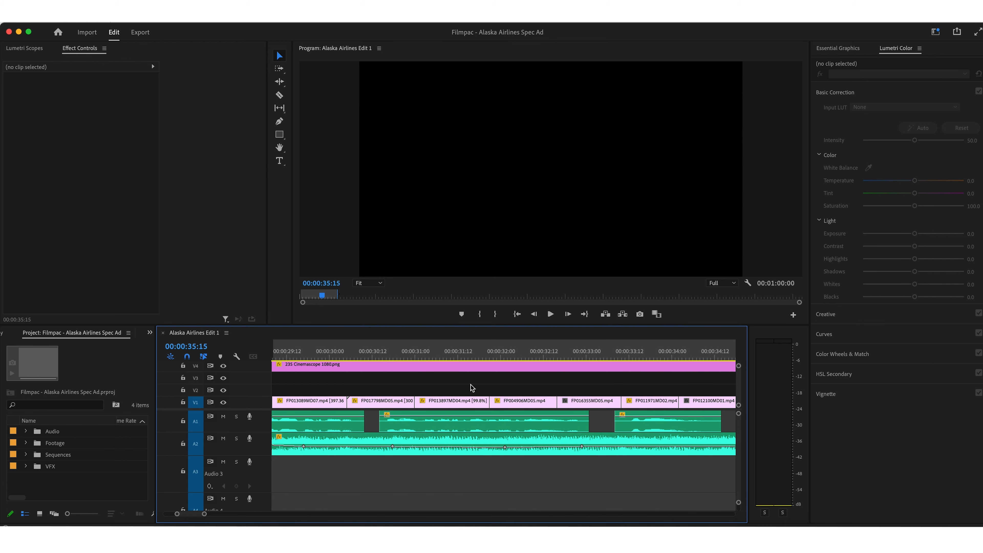
click(416, 355)
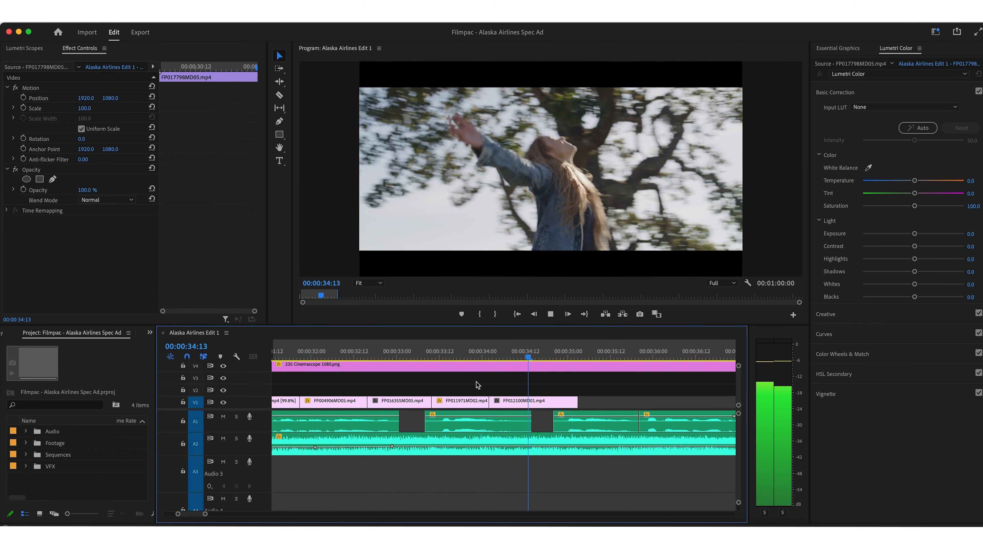
key(space)
scroll(499, 385, right, 5)
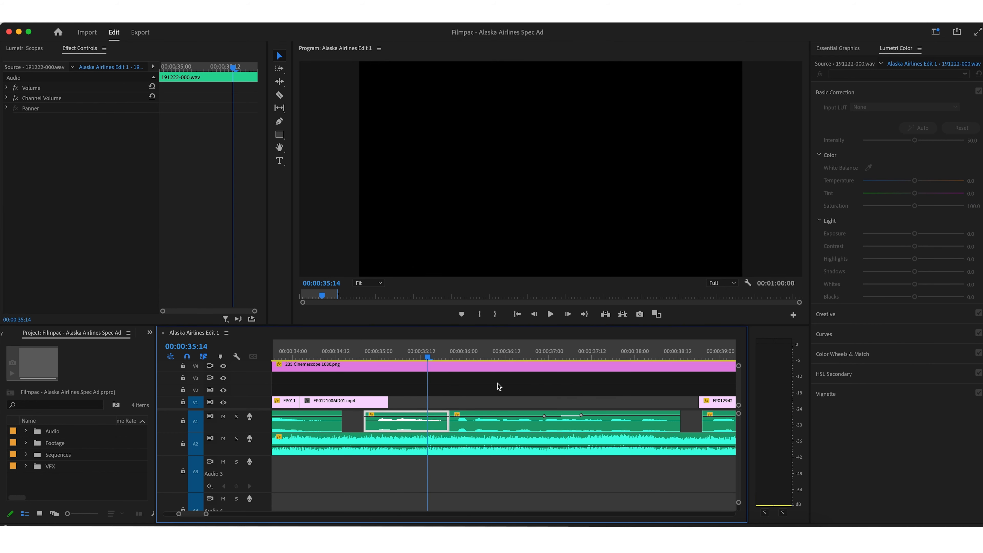
Scrub through the FP012942MD, FP015135MD03 and FP016352MD04 clips near 00:00:39:00 to check their content and cuts
scroll(497, 383, right, 3)
click(504, 386)
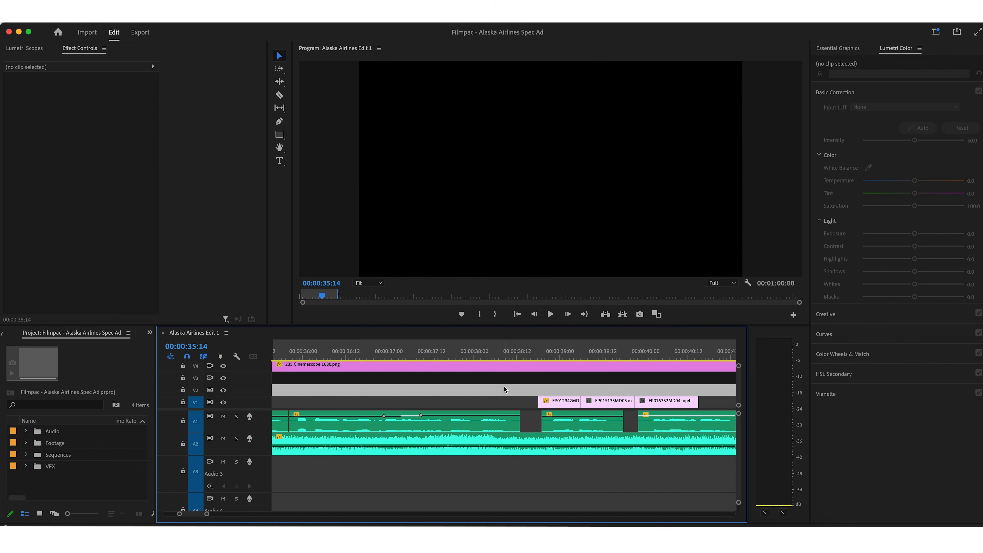
scroll(505, 387, right, 2)
click(494, 354)
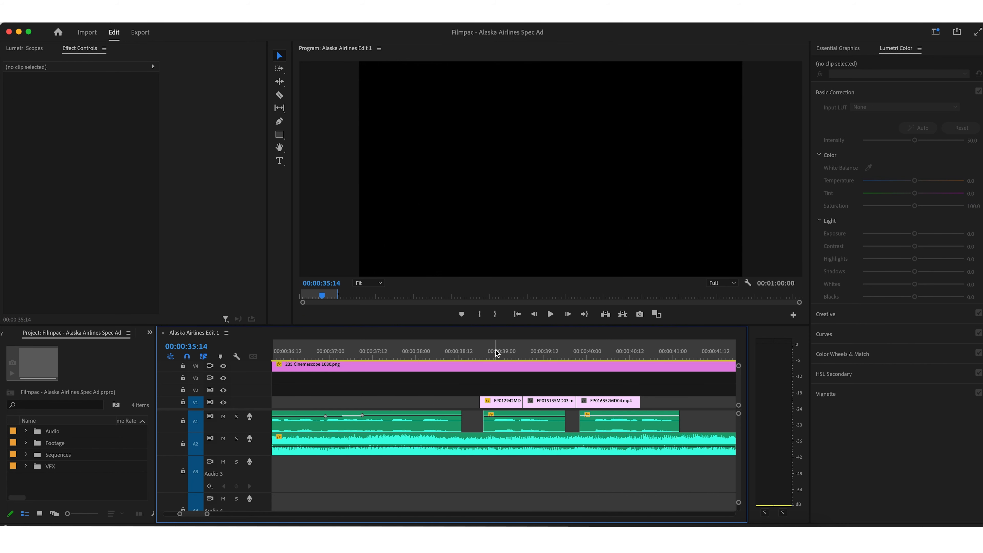
click(556, 355)
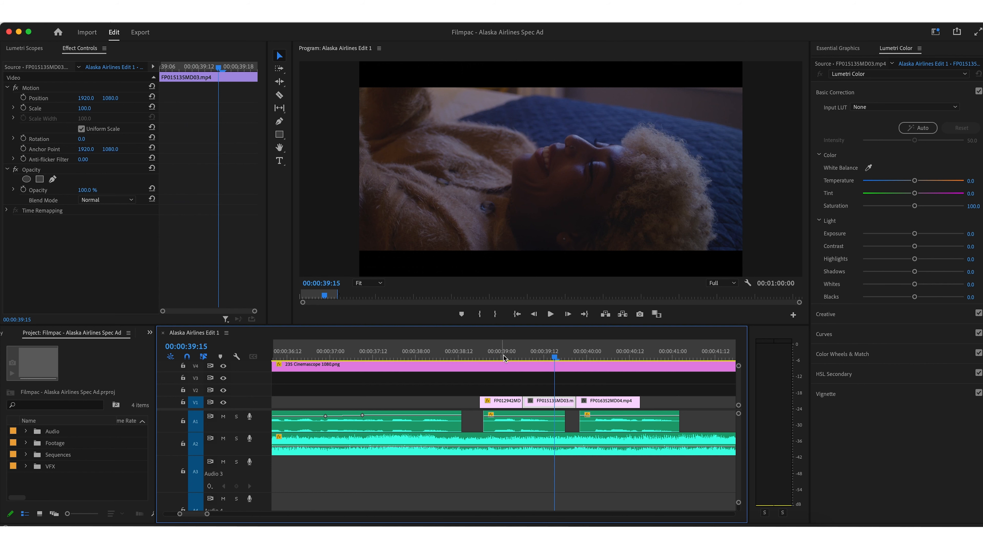
click(501, 354)
click(550, 355)
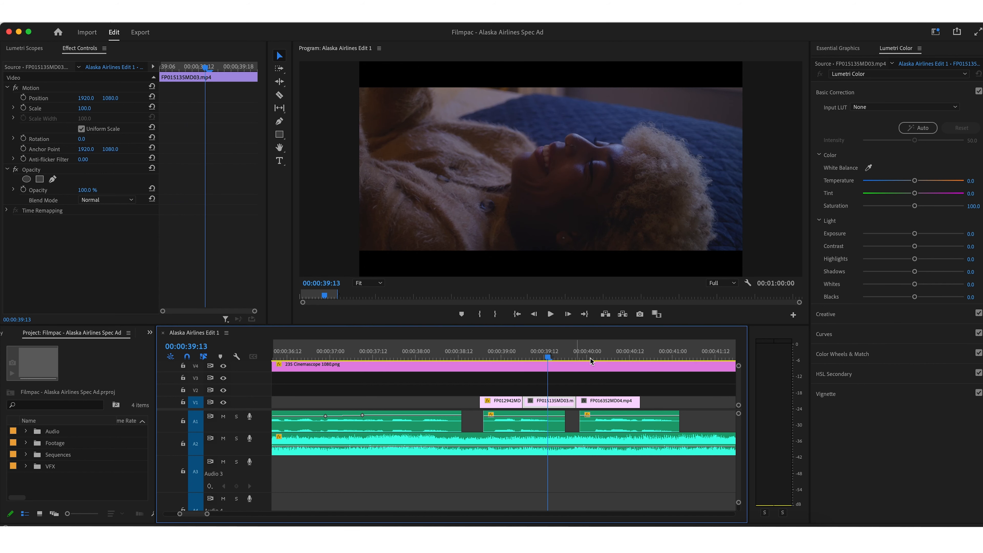
click(605, 357)
click(477, 354)
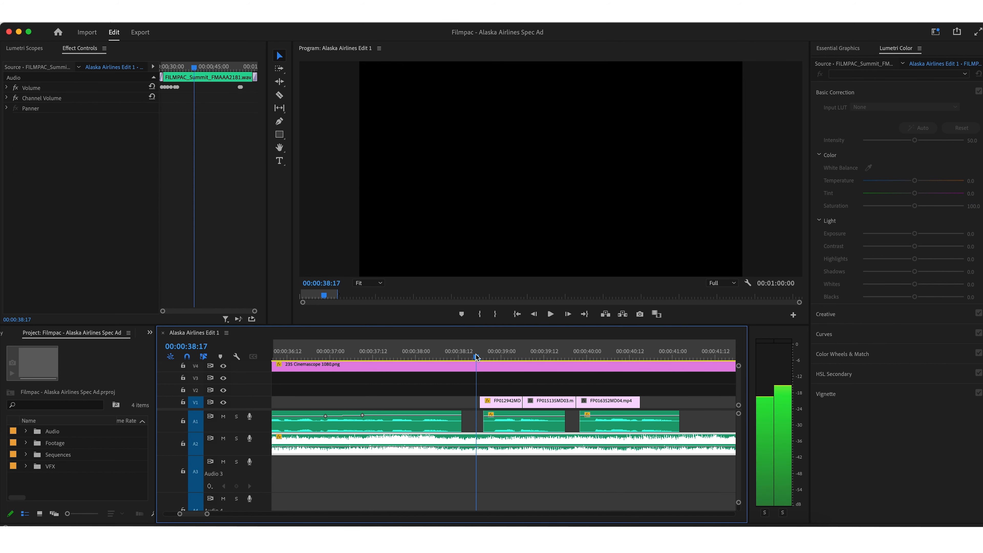
Scrub back over the placed montage clips on V1 to 00:00:29:02 to review the build-up
key(minus)
scroll(444, 372, left, 5)
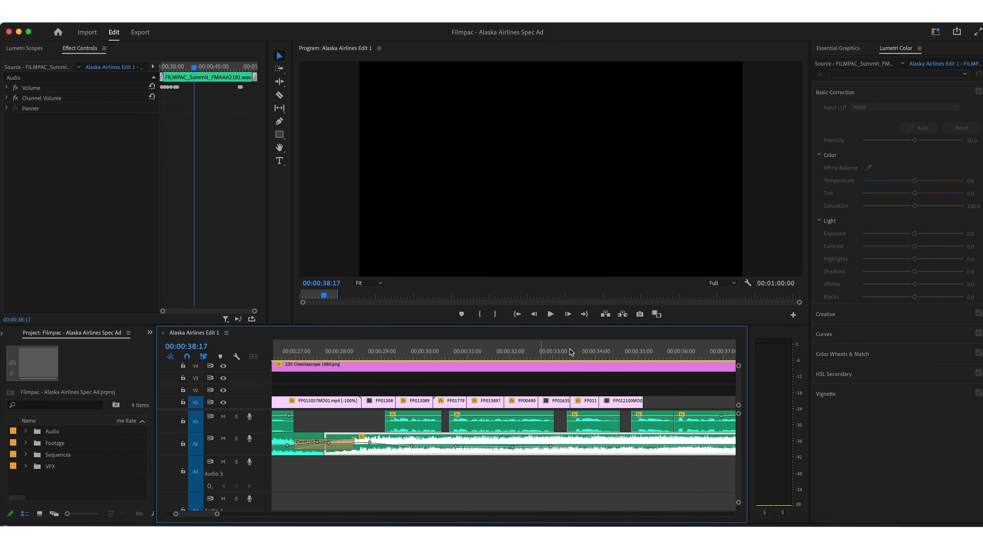
click(584, 353)
mouse_move(585, 353)
mouse_down()
mouse_move(559, 353)
mouse_move(579, 353)
mouse_up()
drag(449, 351, 385, 353)
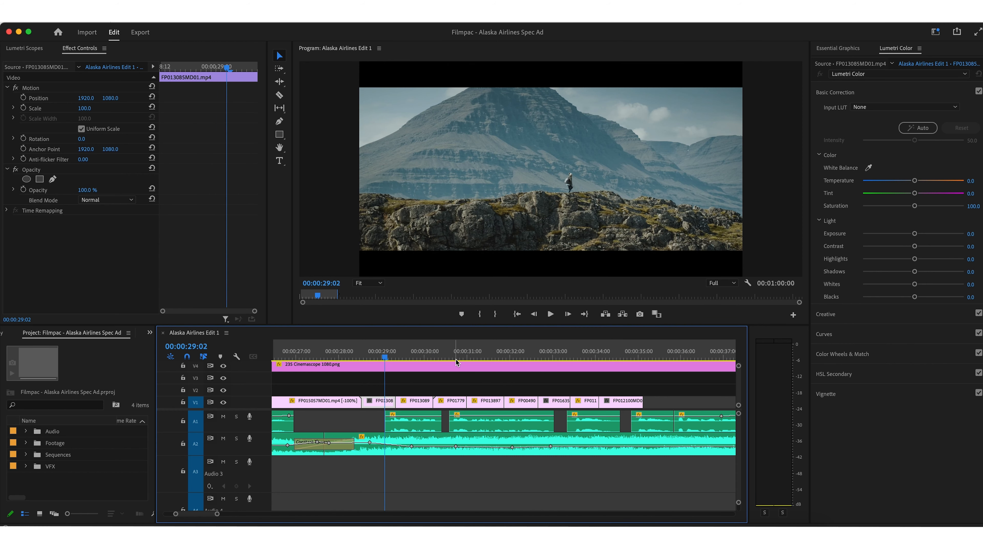
Move the FP012942MD, FP015135MD03 and FP016352MD04 clips together directly after FP012100MD01 on V1 and play back from the start of FP011971MD02
scroll(462, 365, right, 5)
drag(675, 390, 434, 403)
click(456, 390)
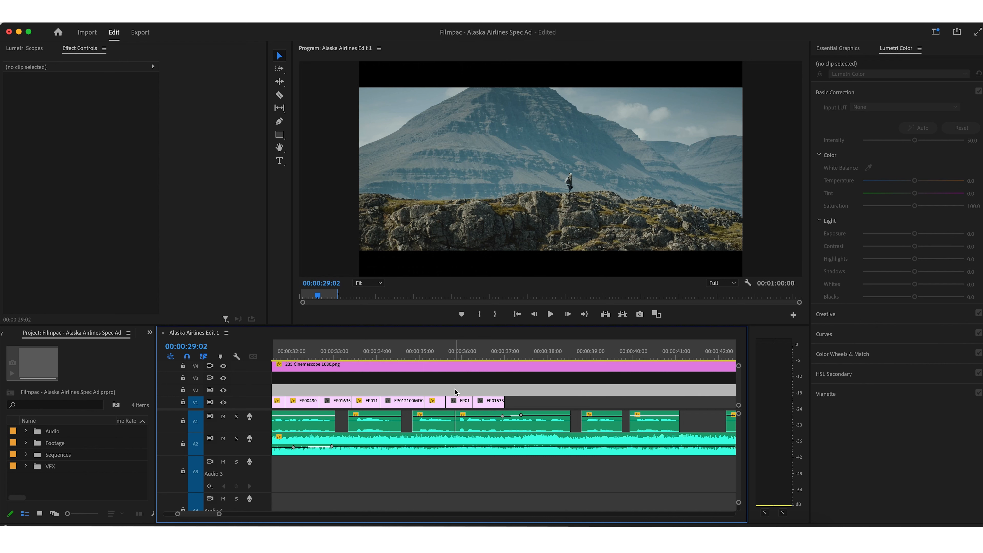
click(456, 389)
key(equal)
scroll(451, 388, left, 3)
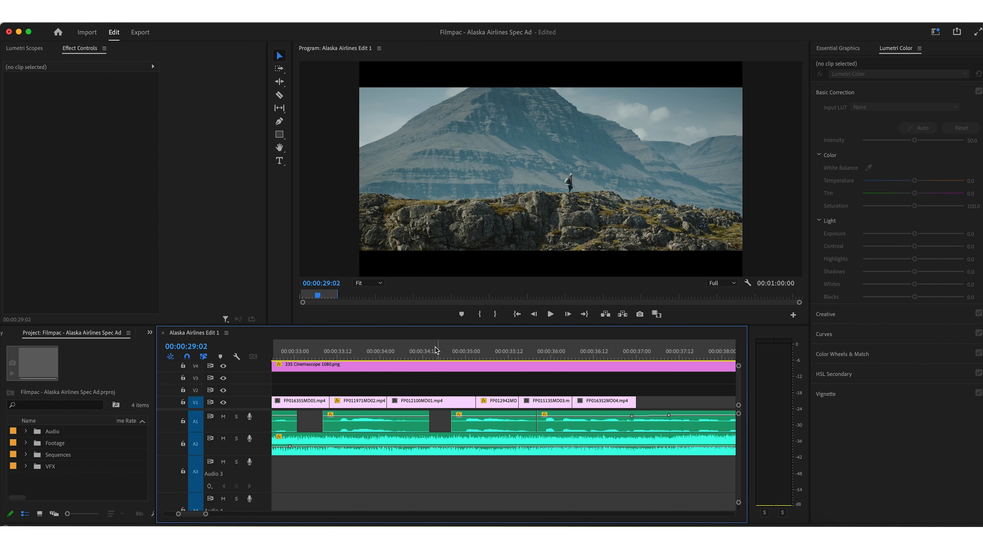
click(327, 354)
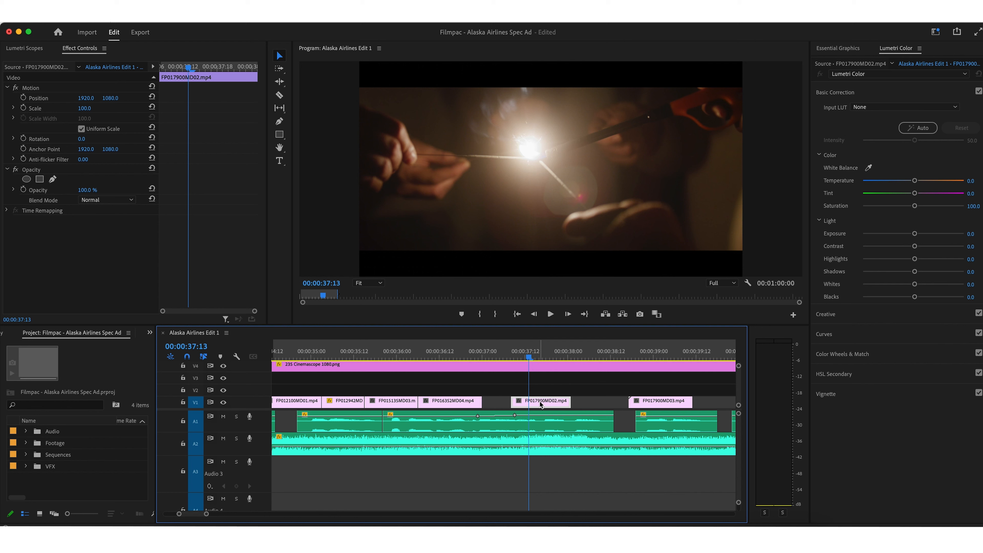
Move the sparkler clips FP017900MD02 and FP017900MD03 back to back directly after FP016352MD04 on V1 and play the result
drag(541, 405, 512, 405)
click(608, 408)
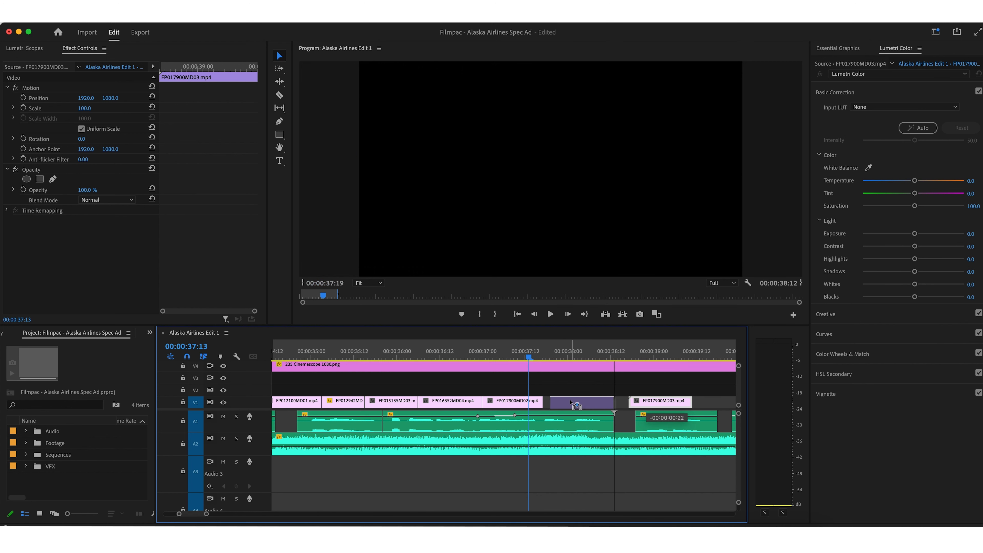
key(Delete)
click(561, 389)
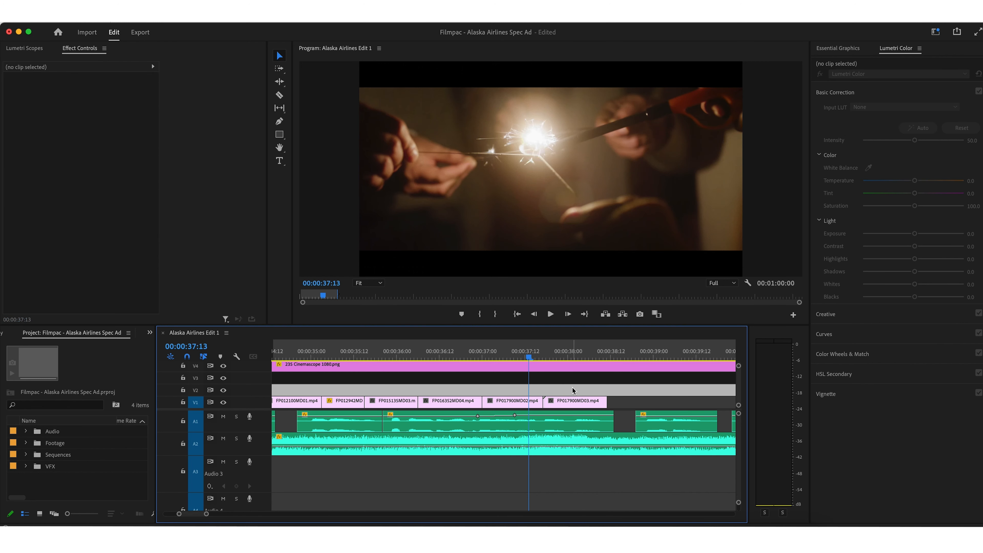
click(565, 356)
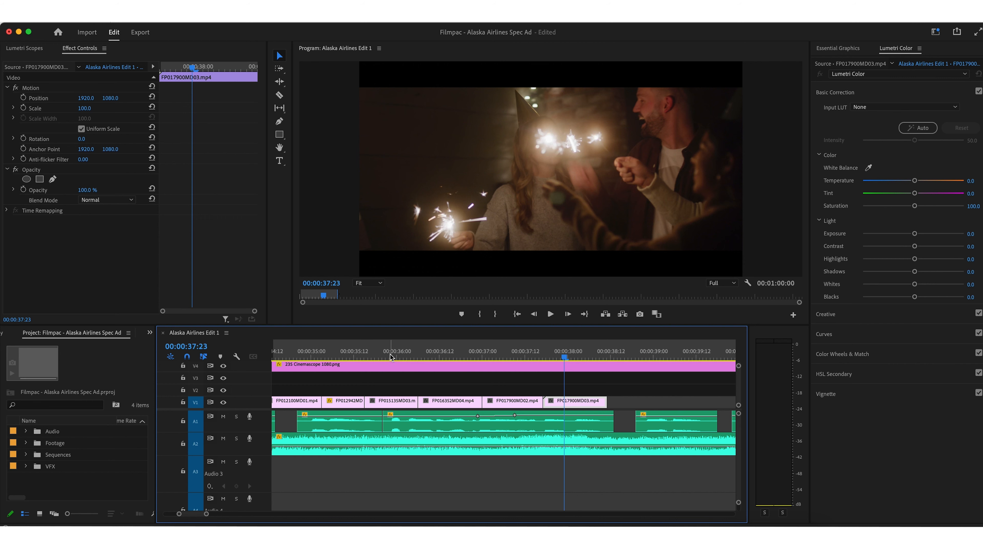
key(space)
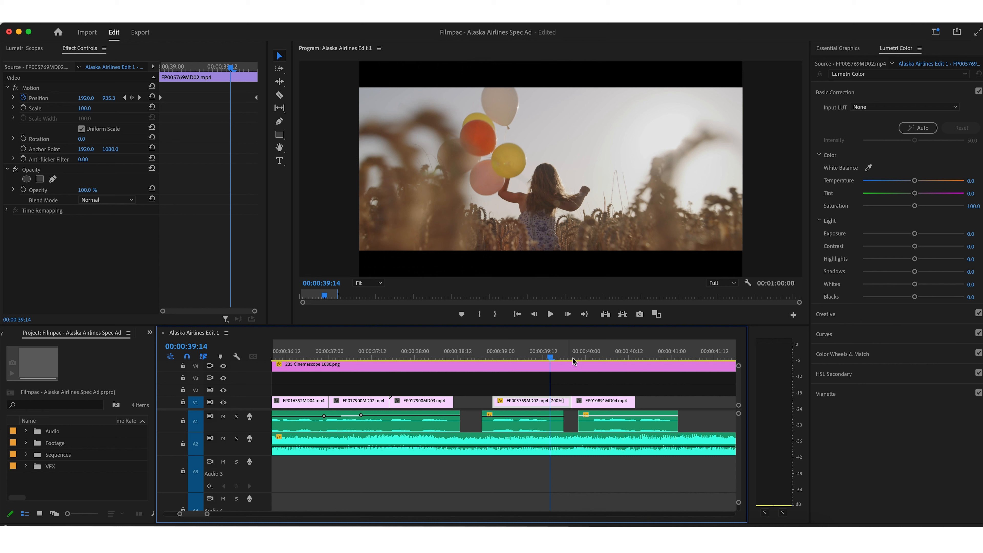
Scrub between the balloon clip FP005769MD02 and the forest clip FP010891MD04 to compare their motion across the cut
drag(572, 360, 595, 360)
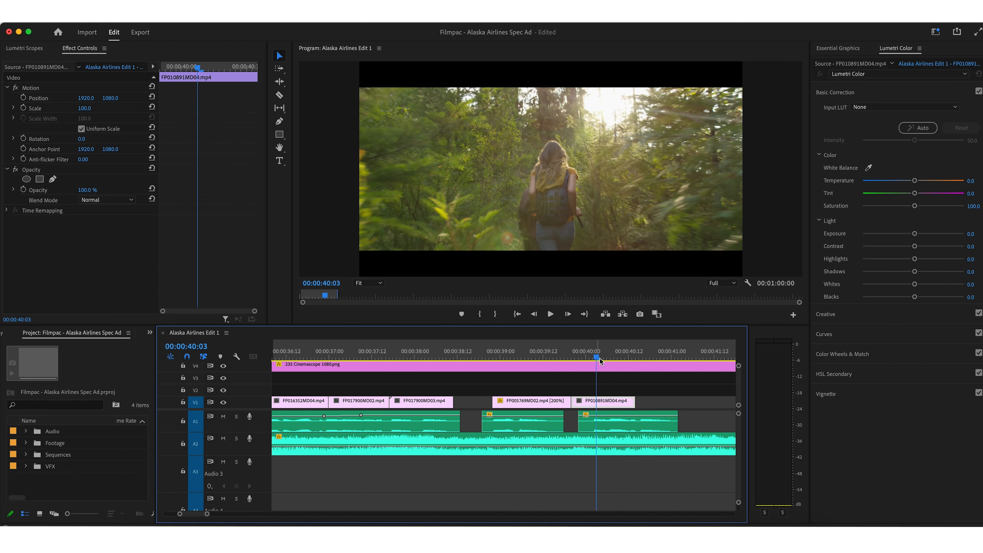
click(555, 355)
click(606, 356)
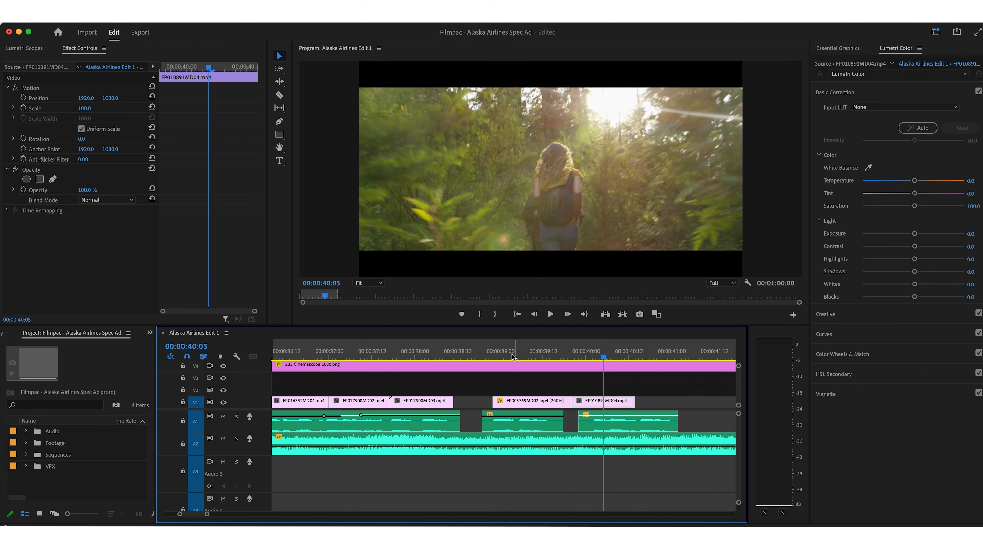
click(529, 356)
click(596, 356)
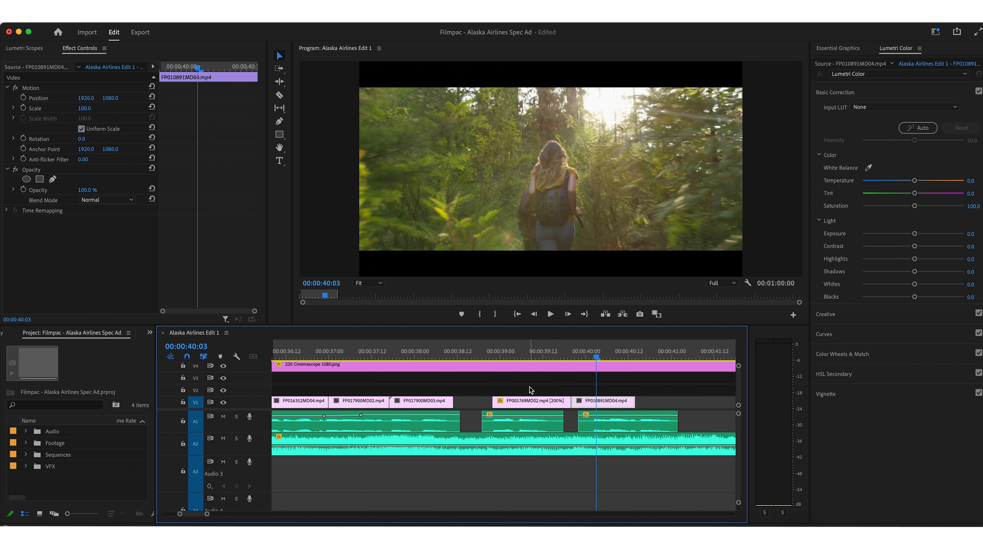
Move FP005769MD02 and FP010891MD04 in sequence directly after FP017900MD03 on V1 and play back from 00:00:37:13
drag(518, 403, 491, 401)
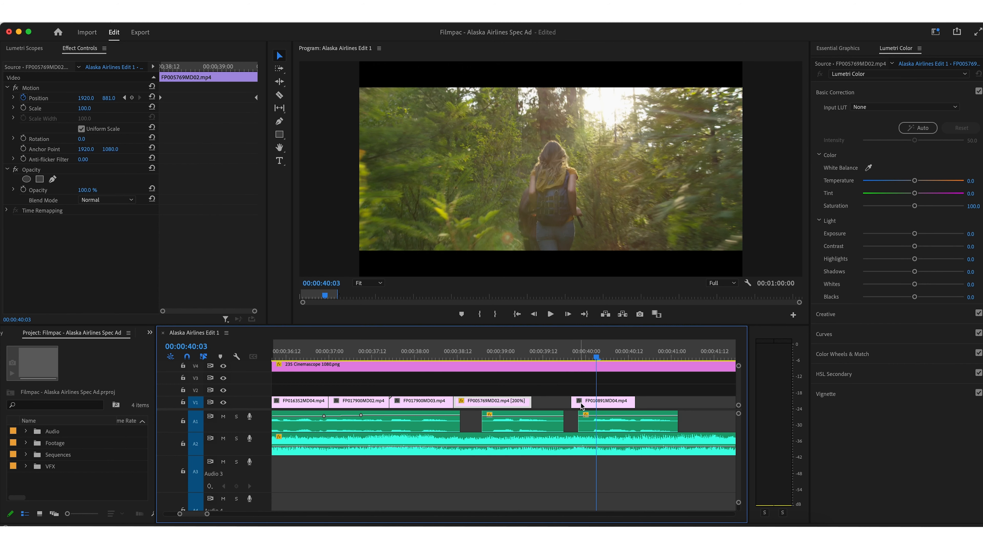
drag(578, 401, 540, 400)
click(376, 356)
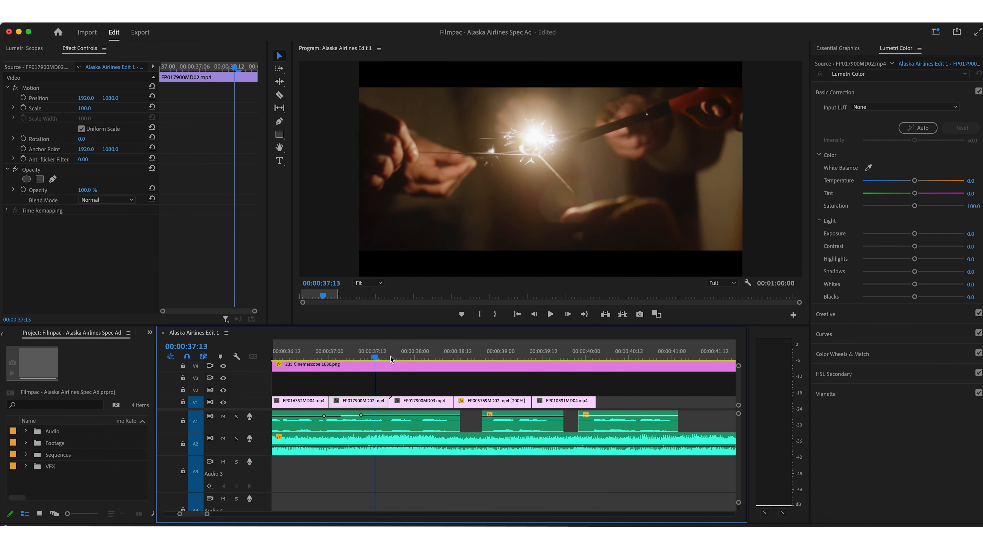
key(space)
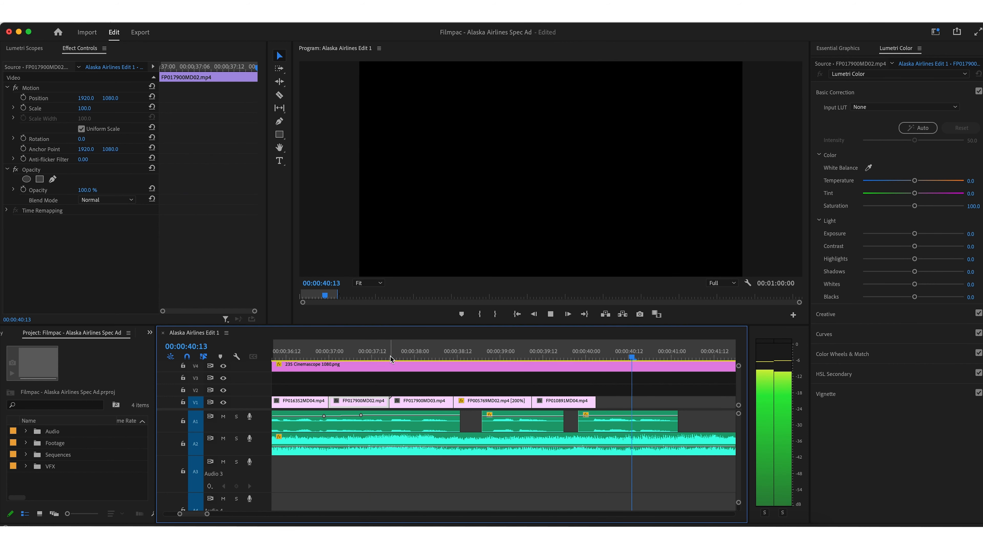
key(space)
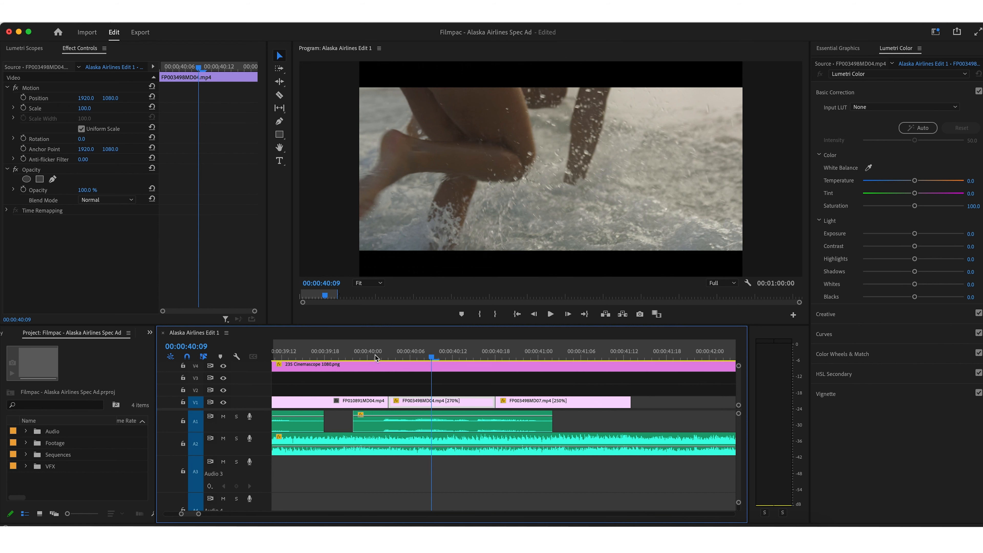
Scrub through the beach clips FP003498MD04 and FP003498MD07, and play the sequence from 00:00:39:06
click(437, 355)
click(487, 384)
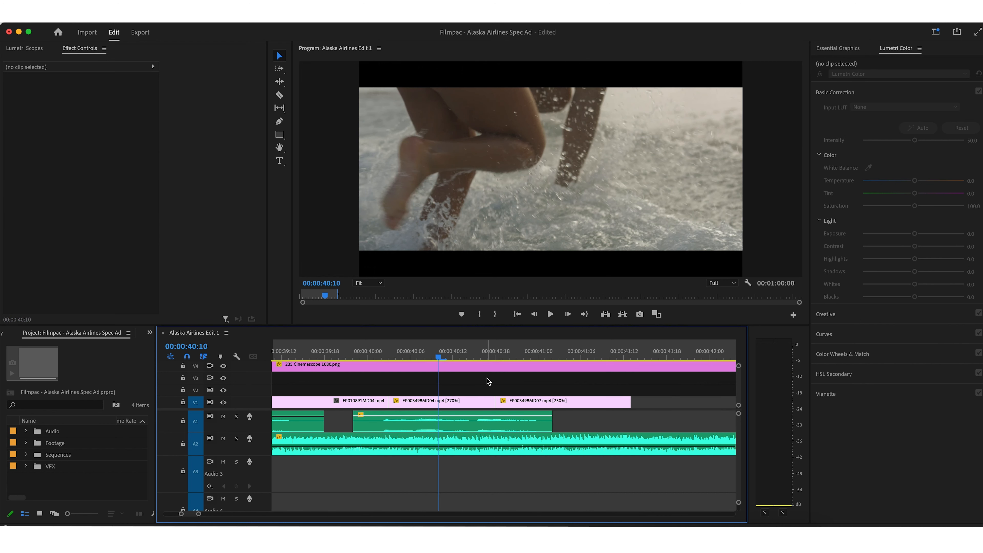
click(518, 352)
click(420, 353)
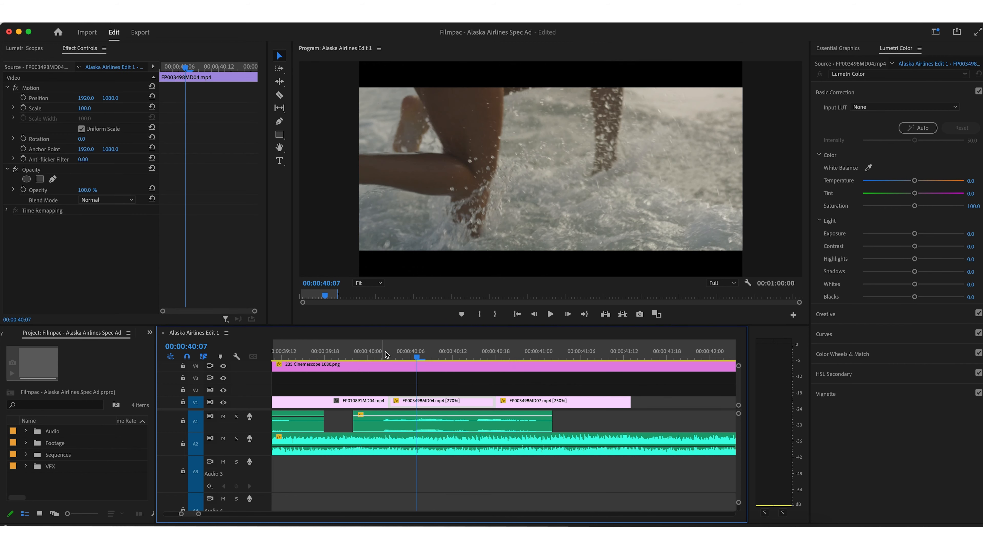
scroll(384, 352, up, 4)
click(415, 353)
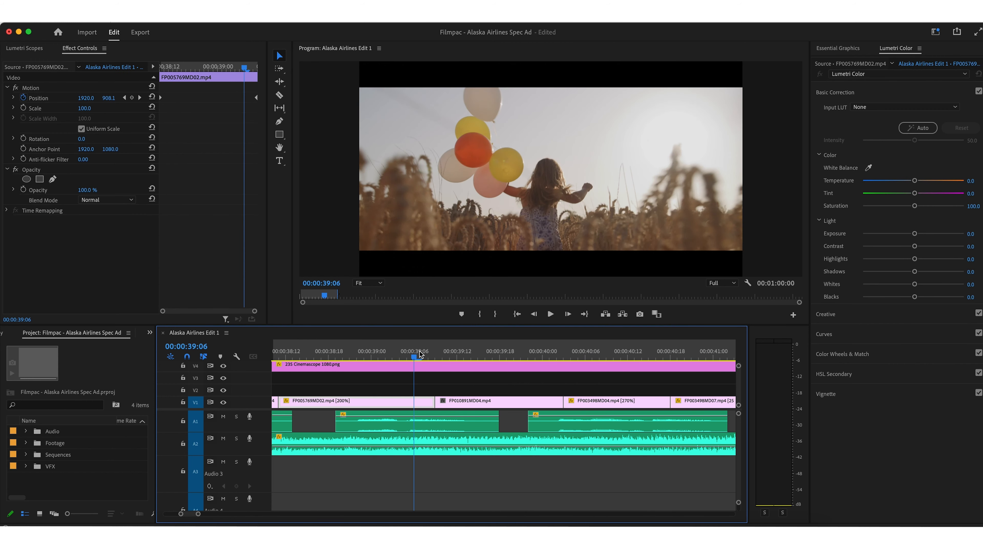
key(space)
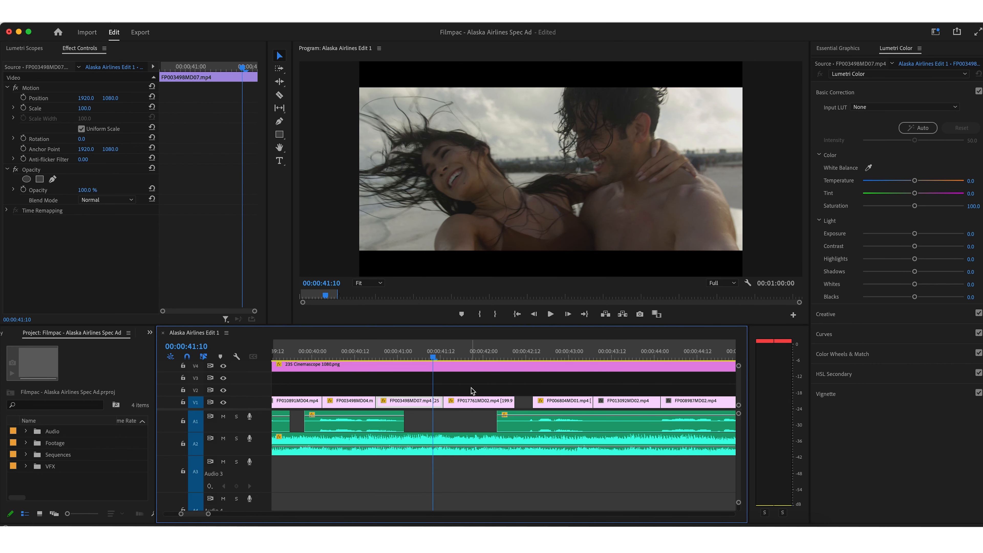
Clear the timeline selection and save the project
click(471, 388)
click(469, 382)
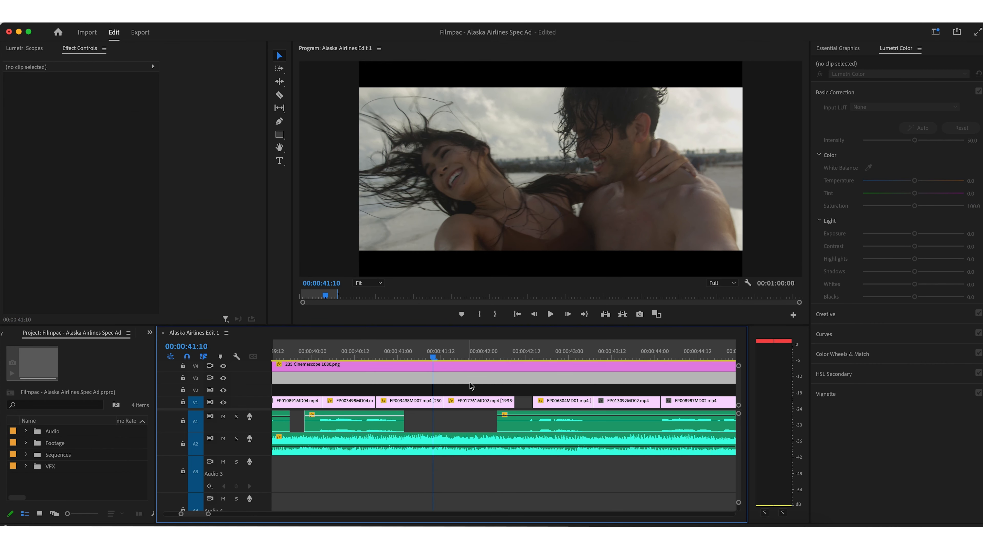
key(super+s)
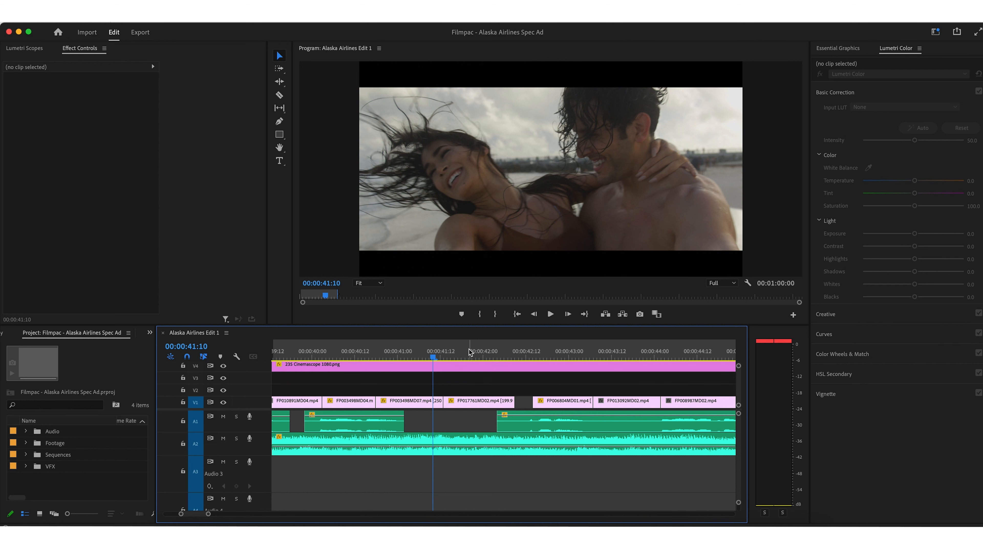
Play the waterfall clip FP017761MD02, preview the city skyline clip FP006804MD01, and move the skyline clip directly after the waterfall on V1
click(469, 352)
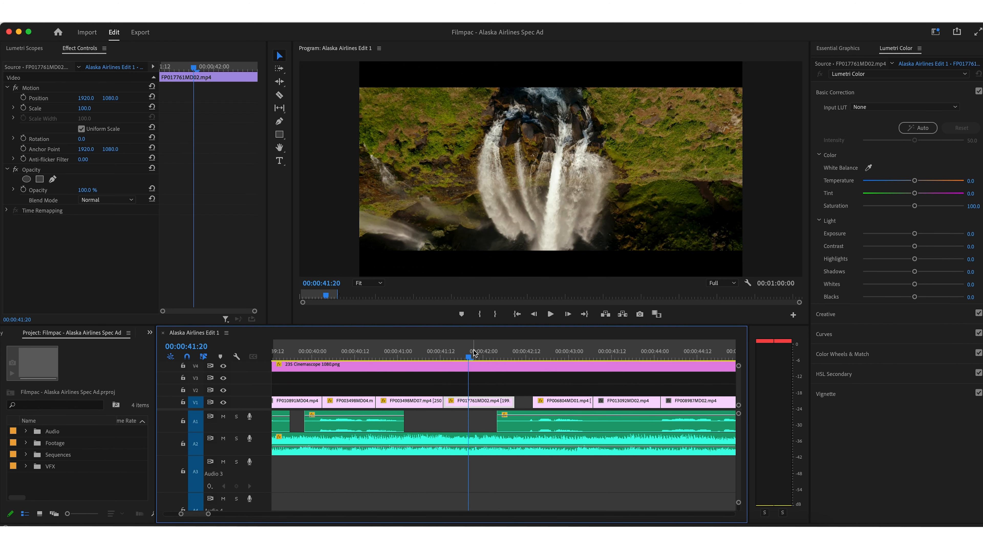
click(446, 351)
key(space)
key(space)
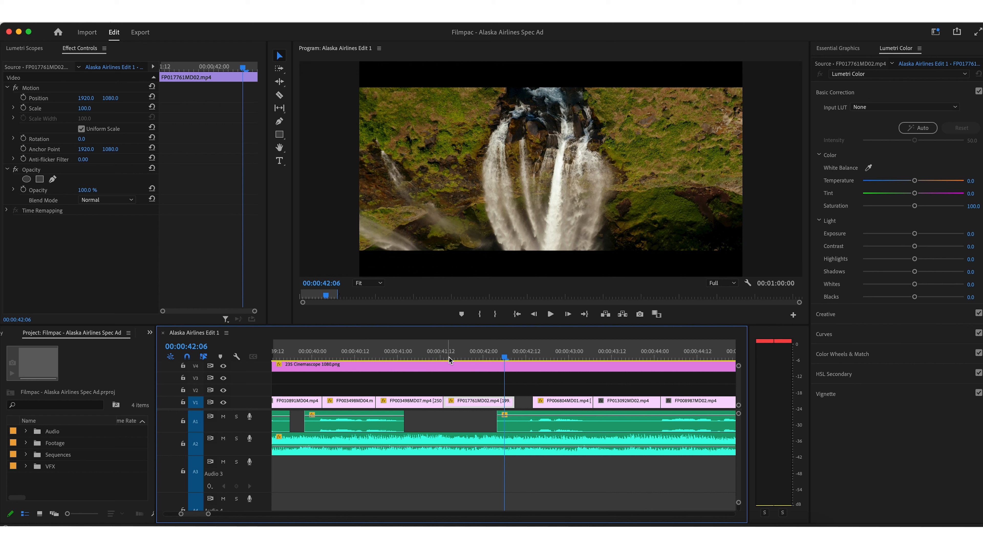
click(552, 360)
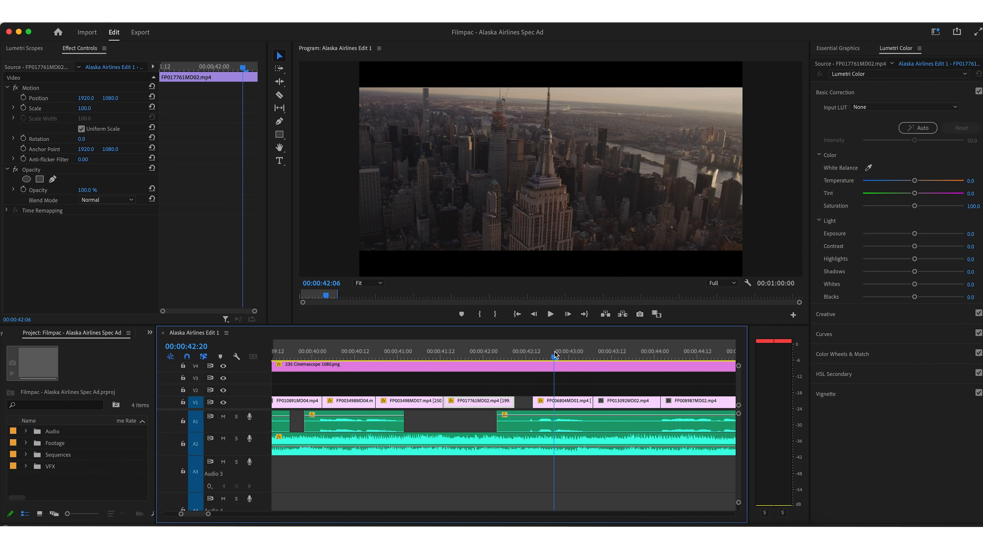
drag(564, 402, 547, 404)
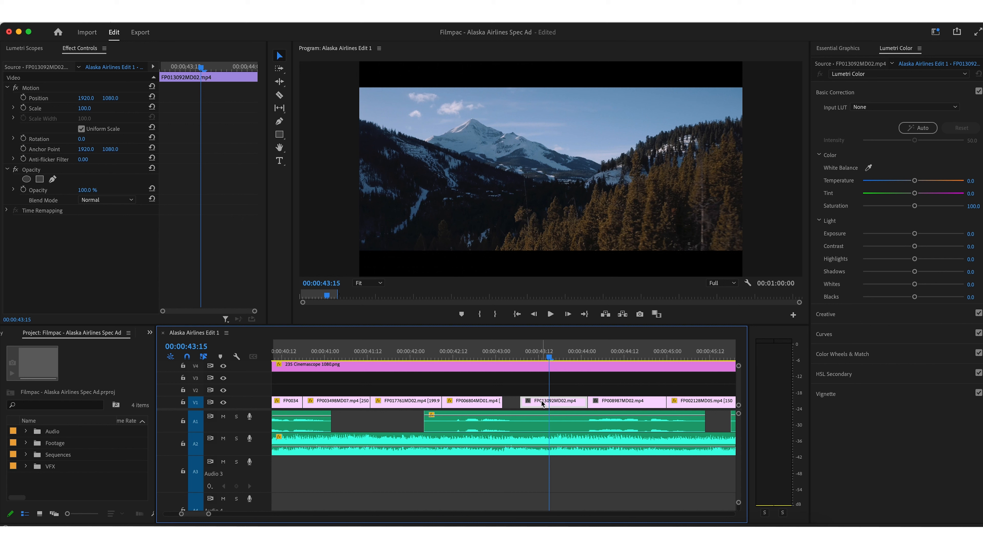
Move FP008987MD02 and FP002128MD05 directly after FP013092MD02 on V1, and place FP001283MD02 directly after FP002128MD05
key(space)
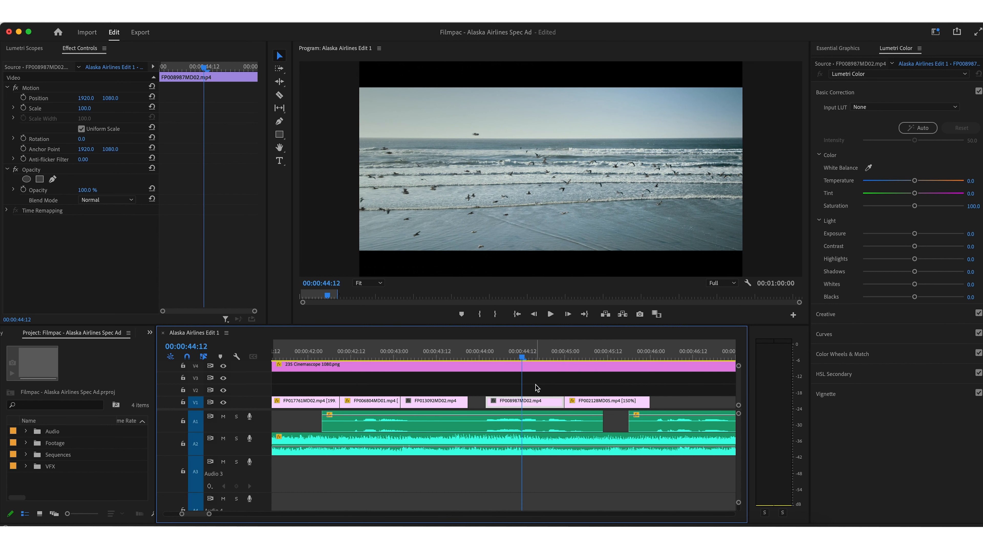
drag(537, 402, 520, 403)
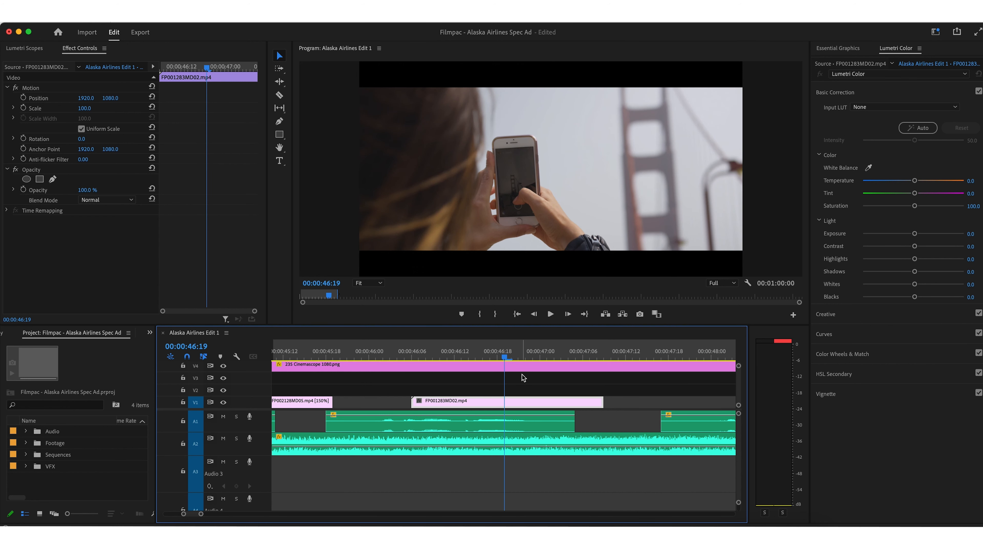
key(minus)
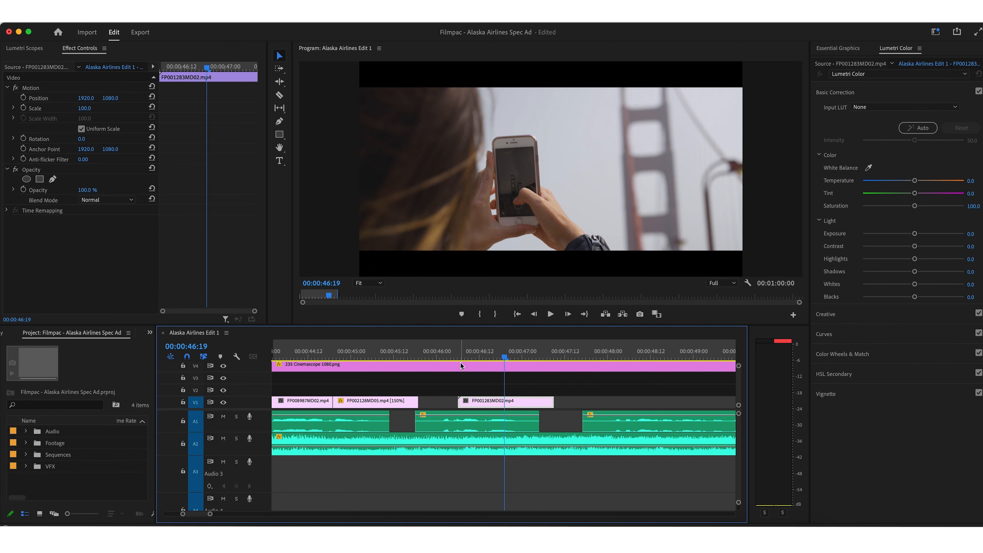
click(404, 352)
drag(376, 353, 518, 356)
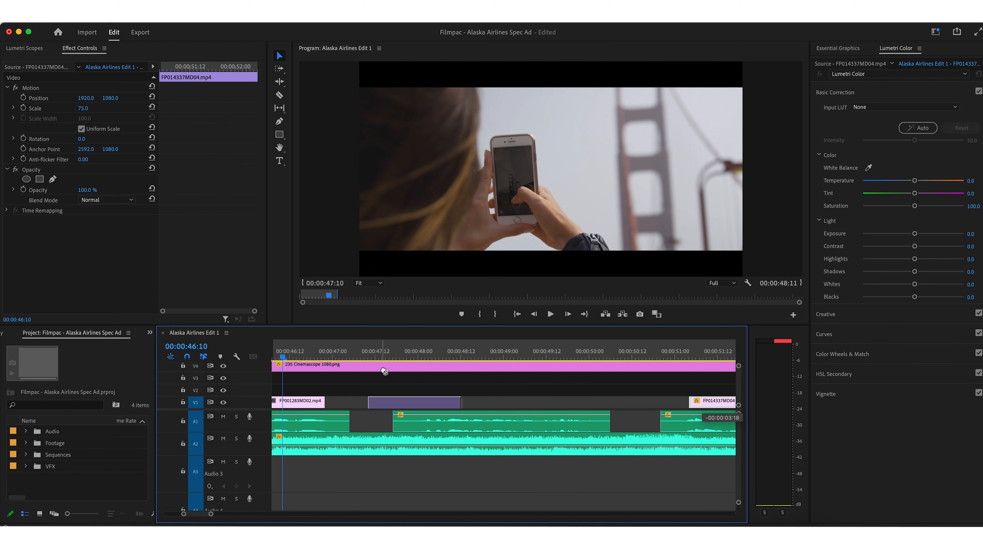
Move FP014337MD04 earlier on V1, check its timing frame by frame, and place it directly after FP001283MD02
drag(384, 371, 383, 371)
click(394, 352)
scroll(398, 352, right, 3)
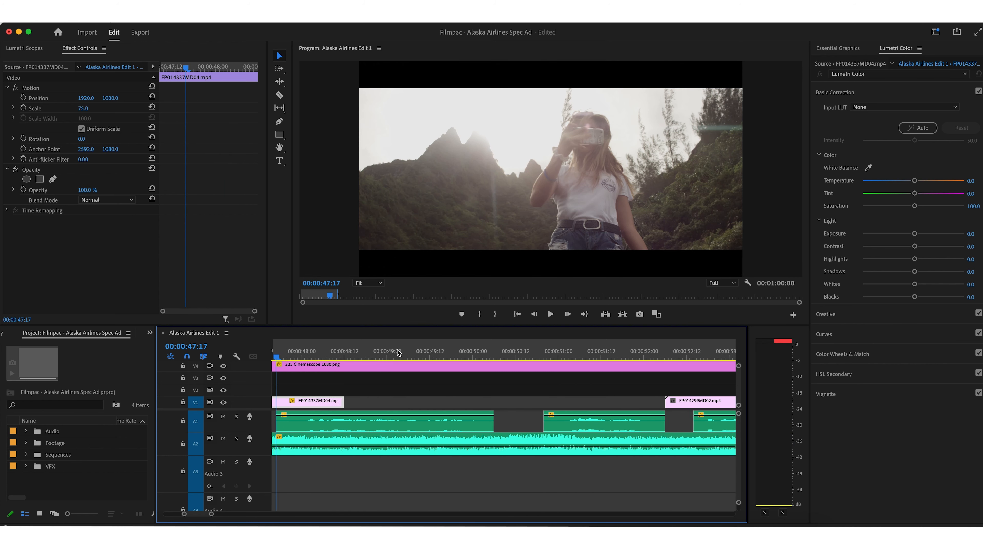
scroll(398, 352, left, 4)
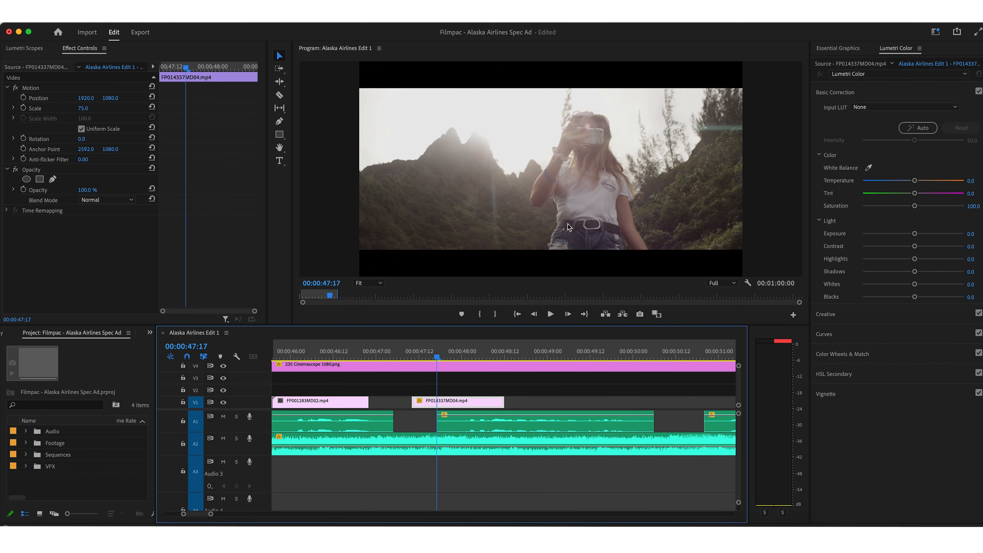
key(Left)
key(Left)
key(Left)
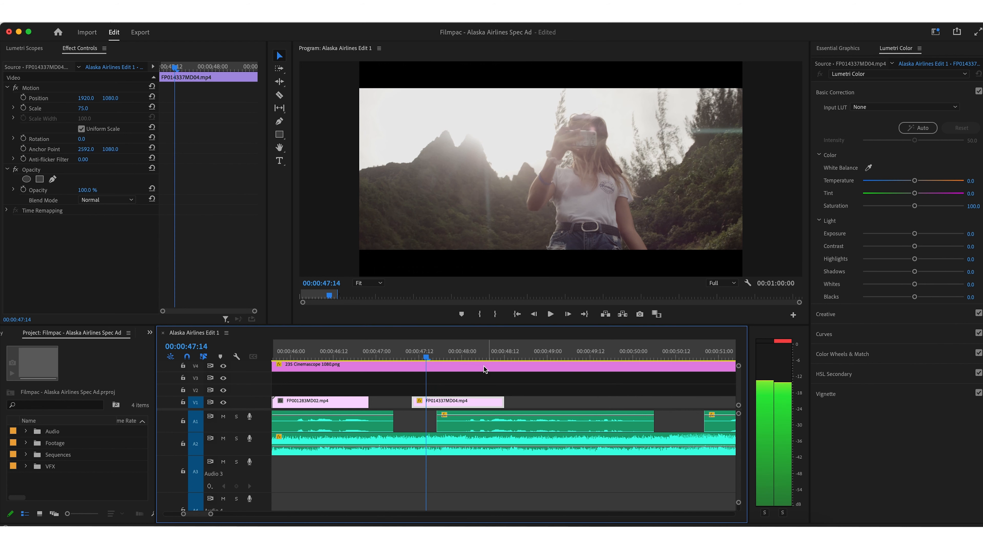
click(337, 355)
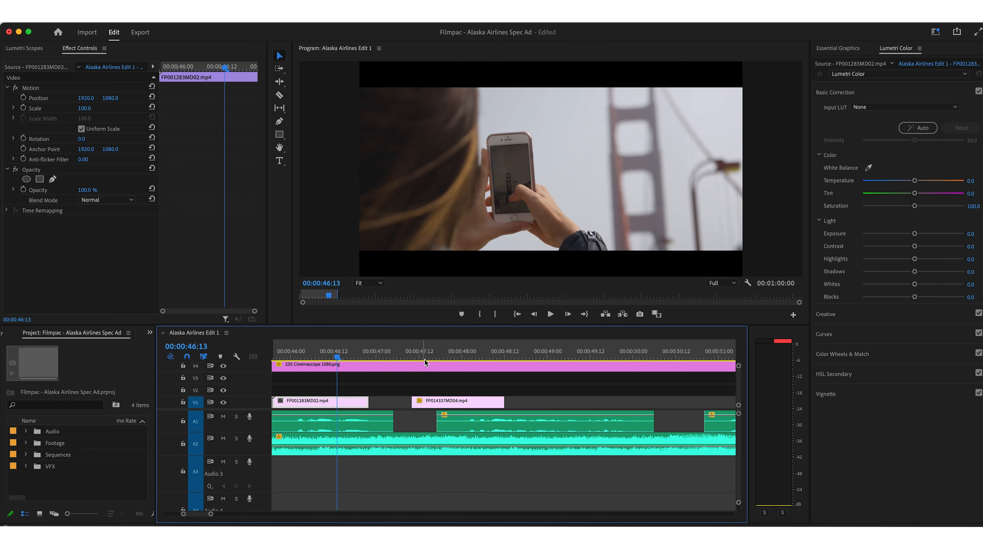
click(436, 354)
drag(450, 406, 407, 407)
Move the photographer clip FP014299MD02 directly after FP014337MD04 on V1 and preview a frame of it
key(minus)
drag(679, 403, 500, 403)
key(equal)
scroll(505, 385, left, 8)
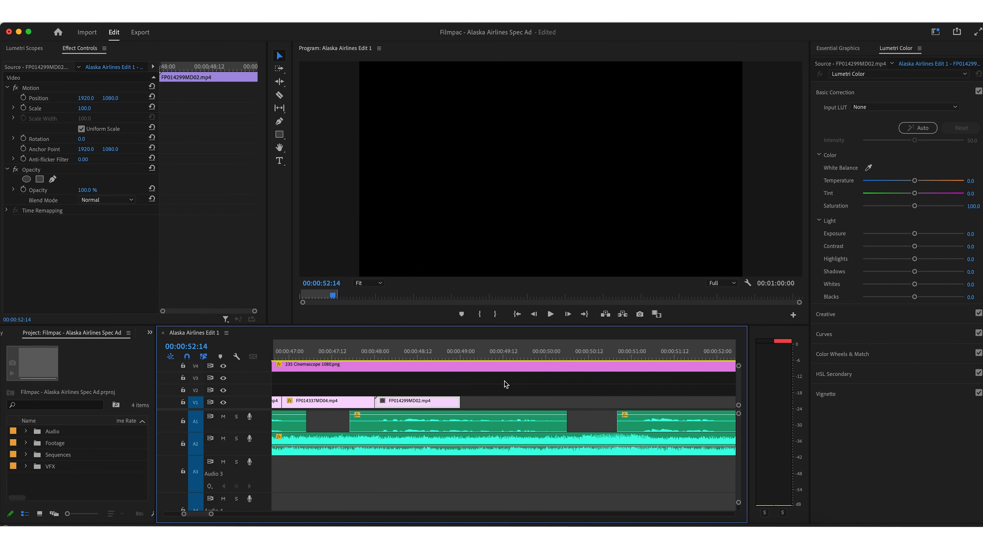
click(476, 354)
Play the sequence from FP002128MD05 through the end of FP014299MD02 to check the newly placed clips
key(minus)
key(minus)
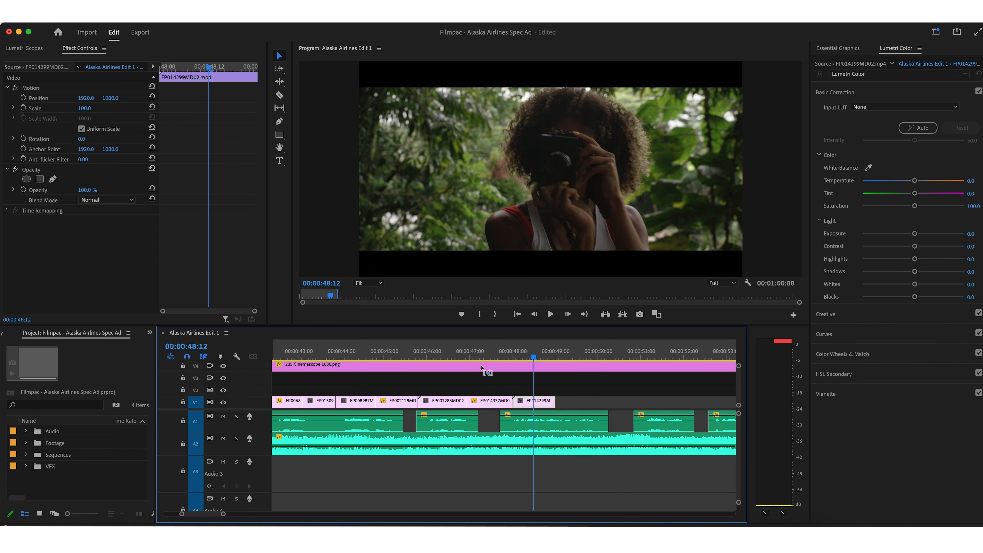
click(408, 353)
key(space)
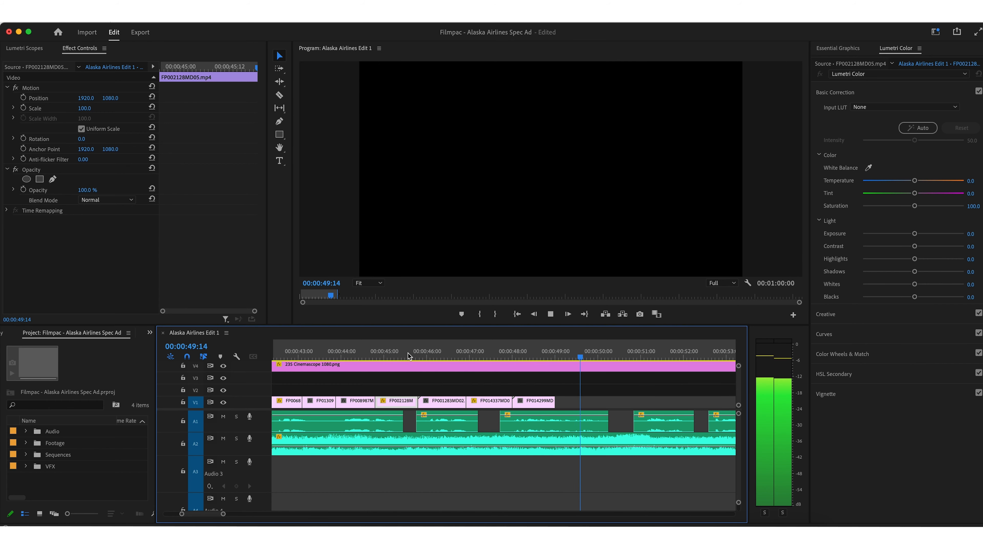
key(space)
Move FP012647MD01 directly after FP014299MD02 on V1 and scrub through it to 00:00:49:15
key(equal)
click(484, 381)
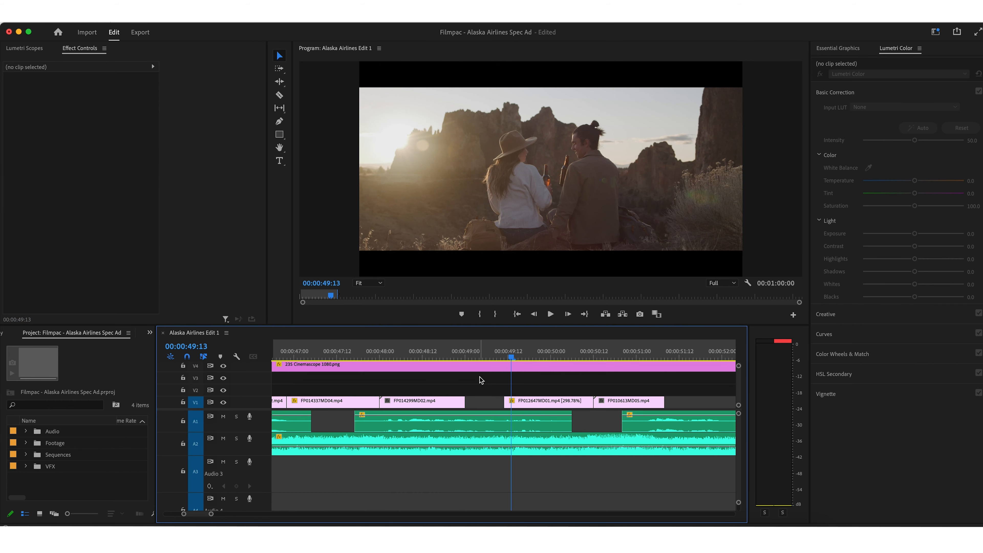
drag(550, 403, 514, 402)
click(523, 391)
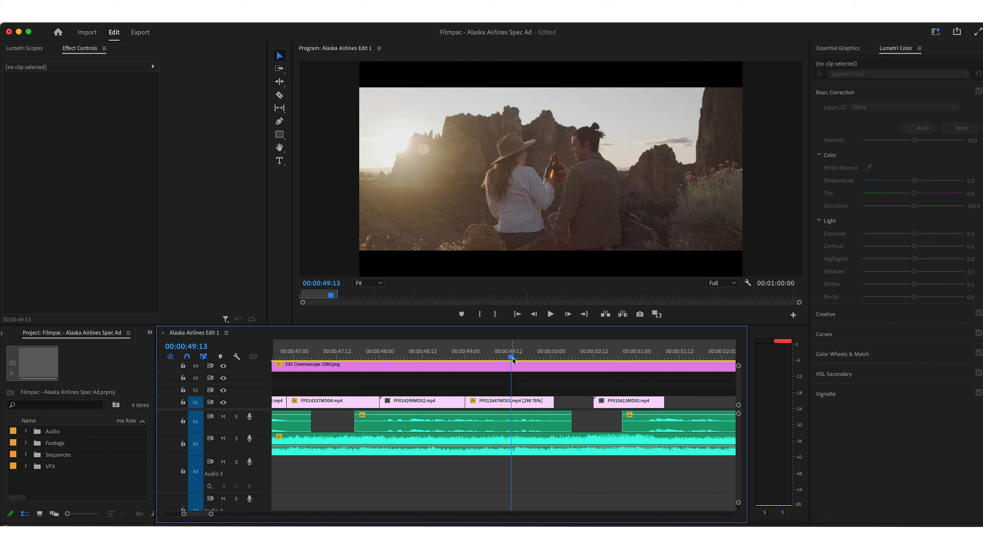
mouse_move(512, 358)
mouse_down()
mouse_move(489, 359)
mouse_move(553, 360)
mouse_move(466, 360)
mouse_move(528, 358)
mouse_move(519, 357)
mouse_up()
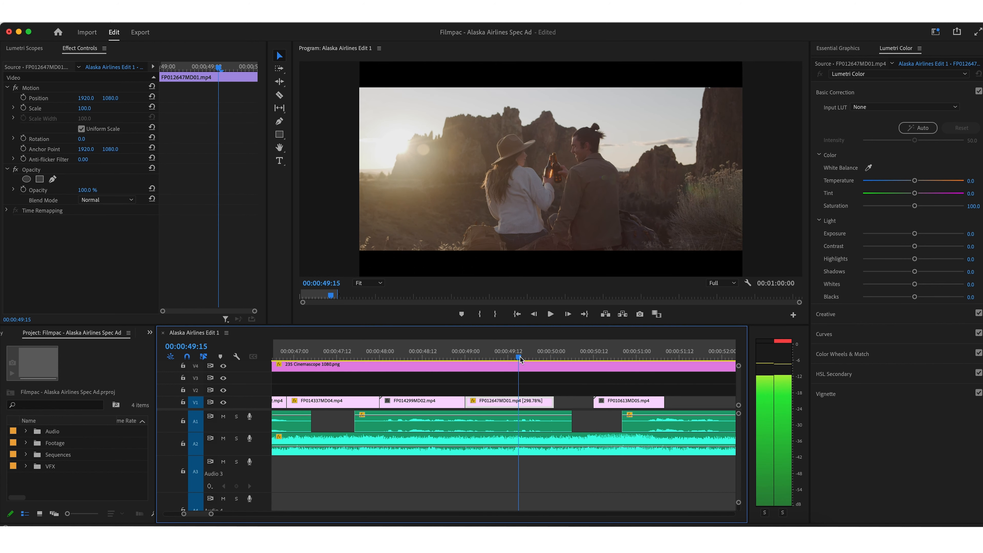
Save the project and play the sequence from 00:00:47:13 past the end of FP012647MD01
click(340, 354)
click(378, 381)
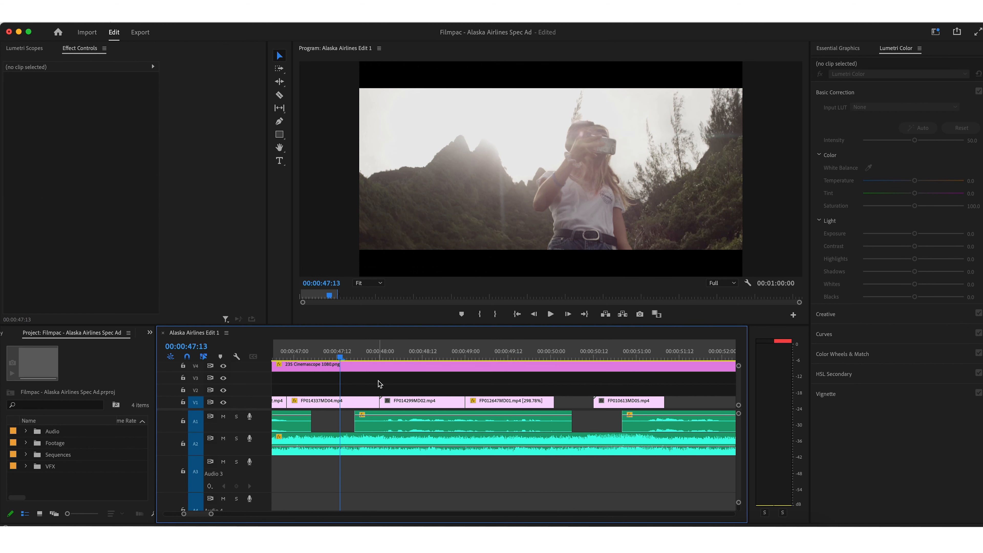
key(super+s)
key(space)
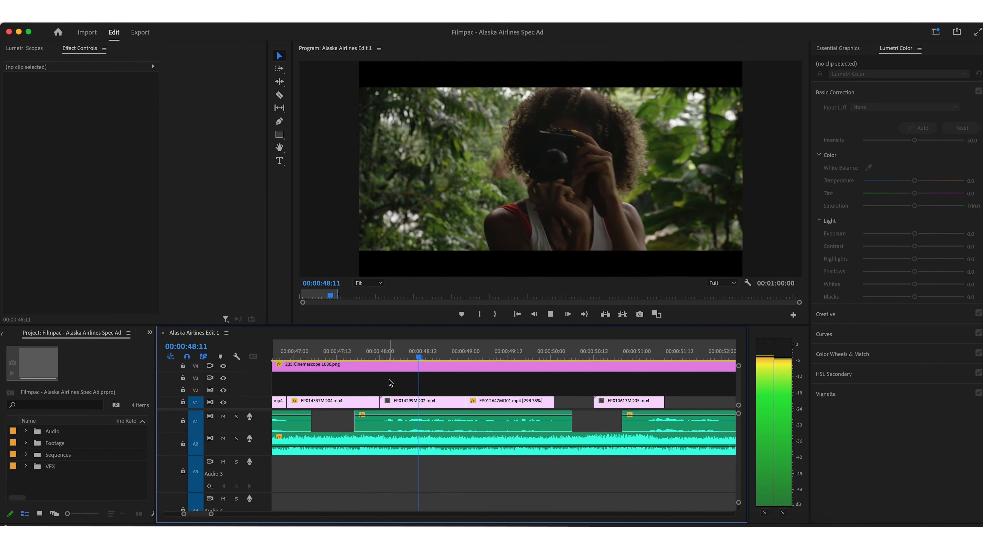
key(space)
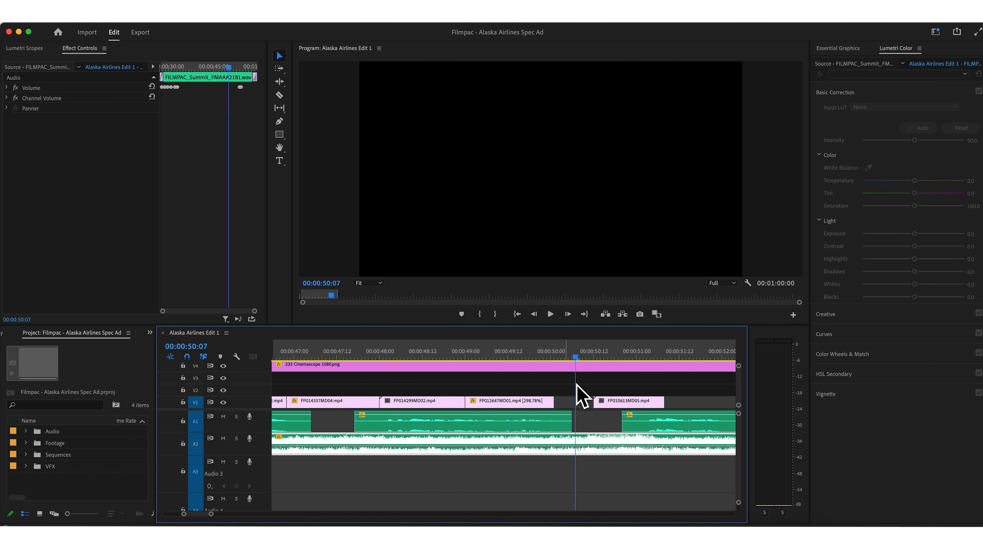
Scrub and play the climbing clip FP010613MD05, and move it directly after FP012647MD01 on V1
click(610, 354)
scroll(558, 386, down, 3)
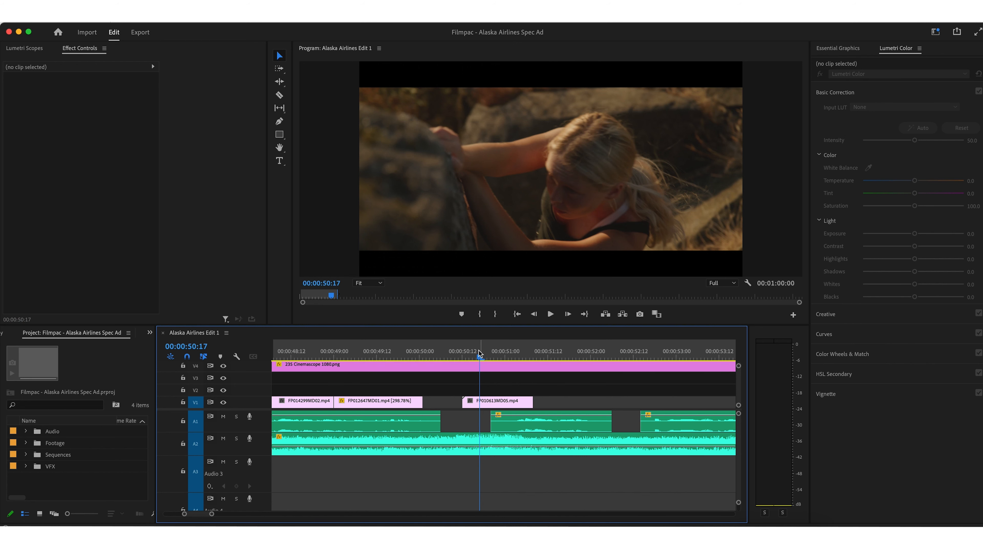
drag(480, 356, 522, 354)
click(557, 383)
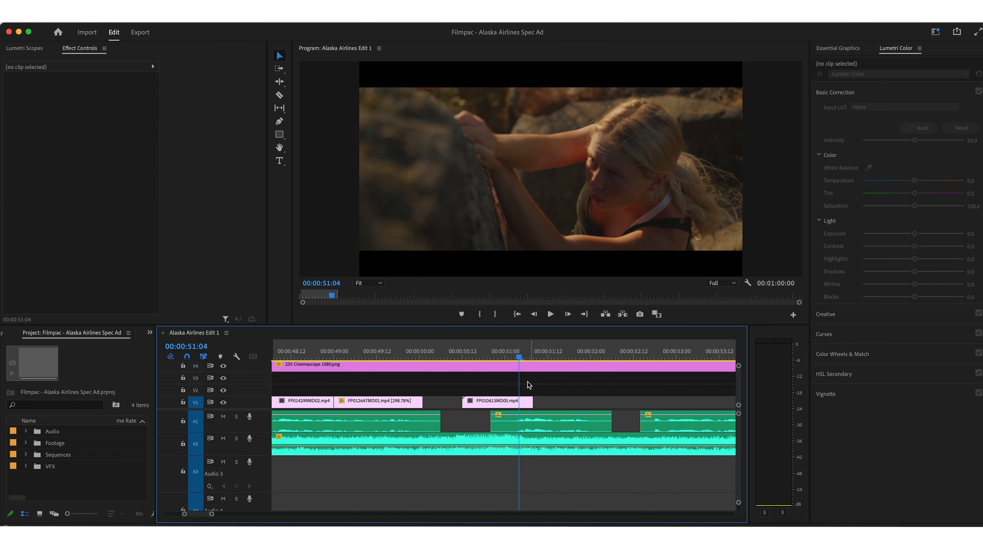
click(457, 347)
key(space)
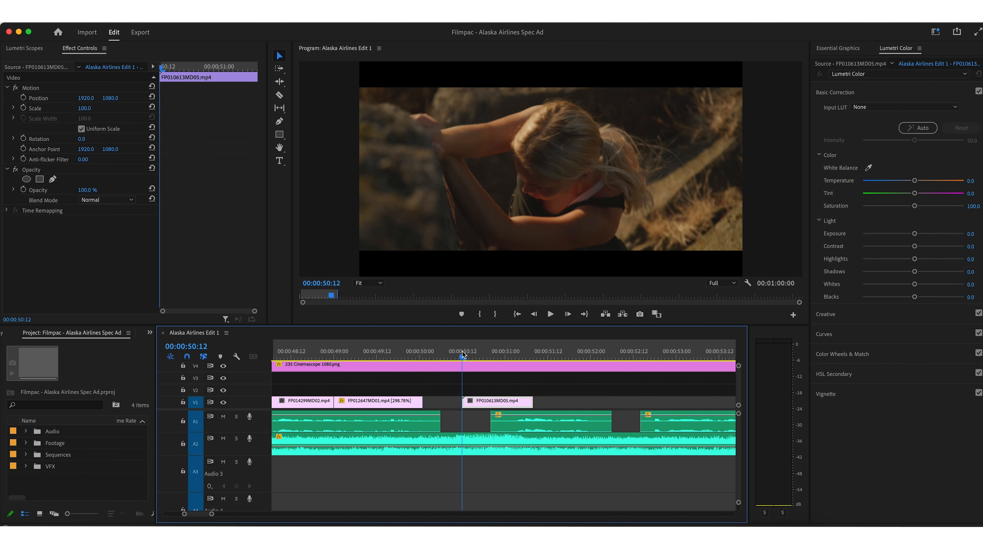
key(space)
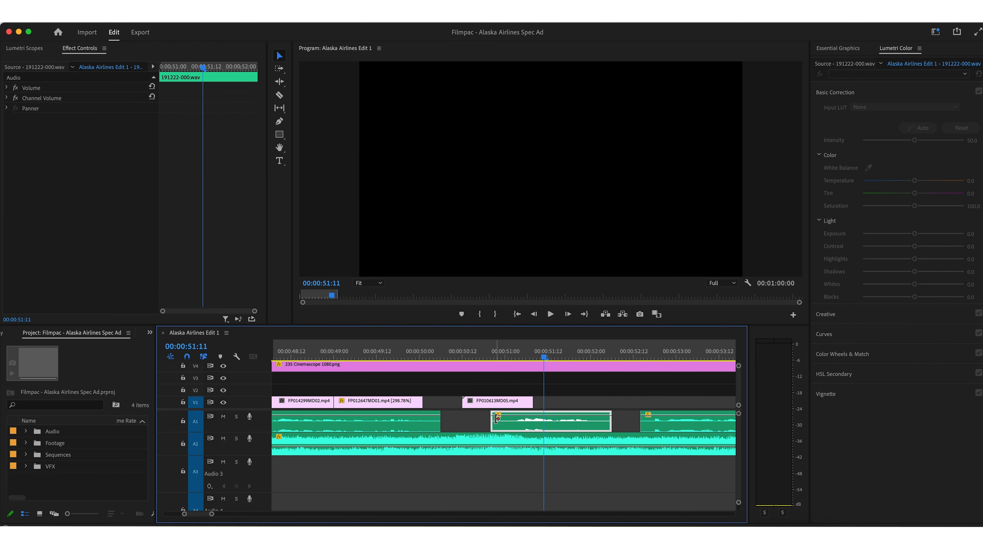
click(490, 403)
drag(489, 404, 450, 404)
click(508, 393)
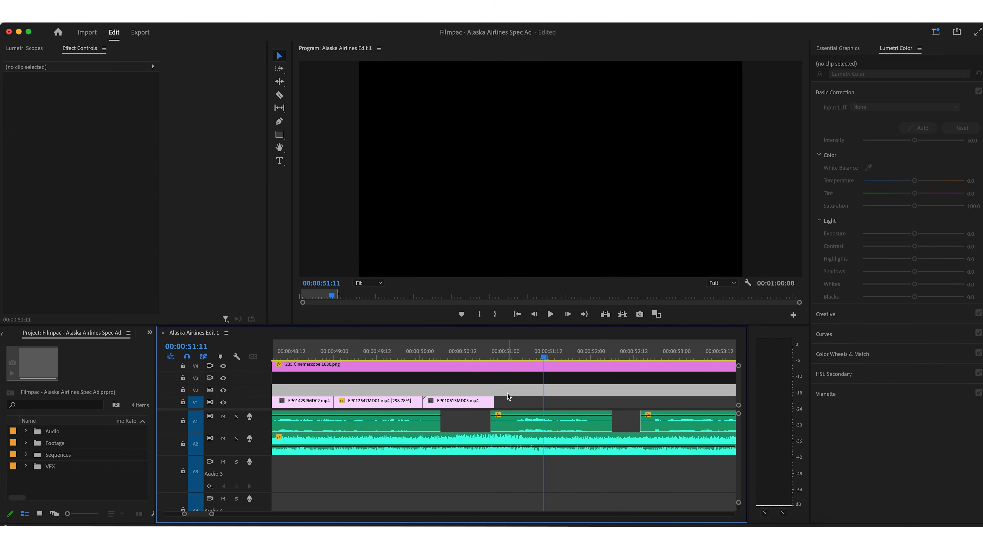
Look over the assembled timeline from the start of the sequence to the remaining unplaced clips
scroll(508, 389, left, 2)
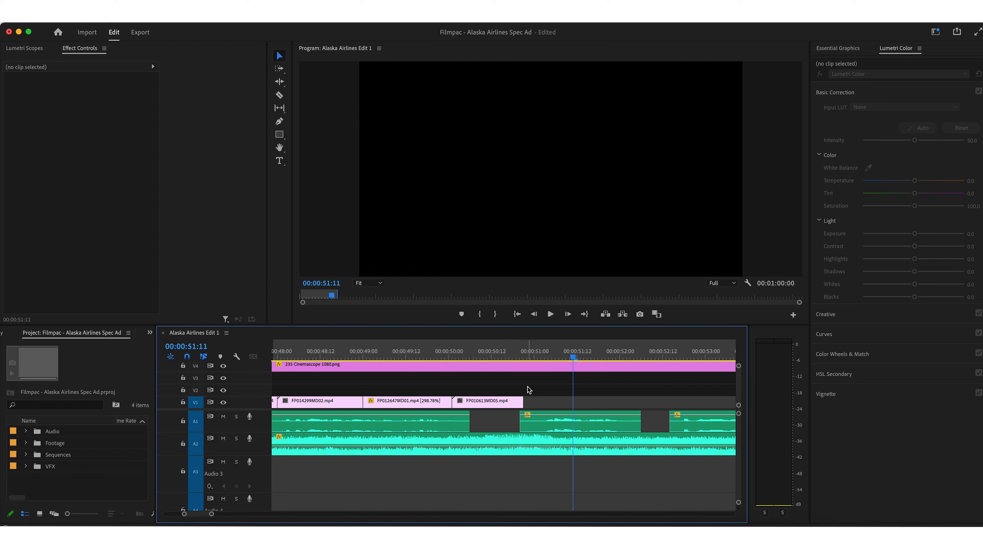
key(minus)
key(minus)
key(minus)
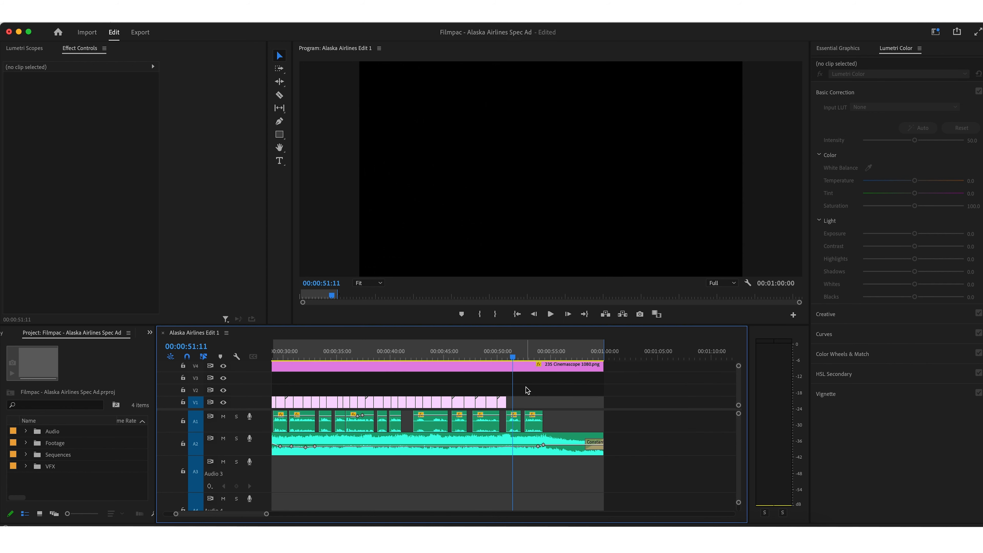
scroll(527, 390, left, 10)
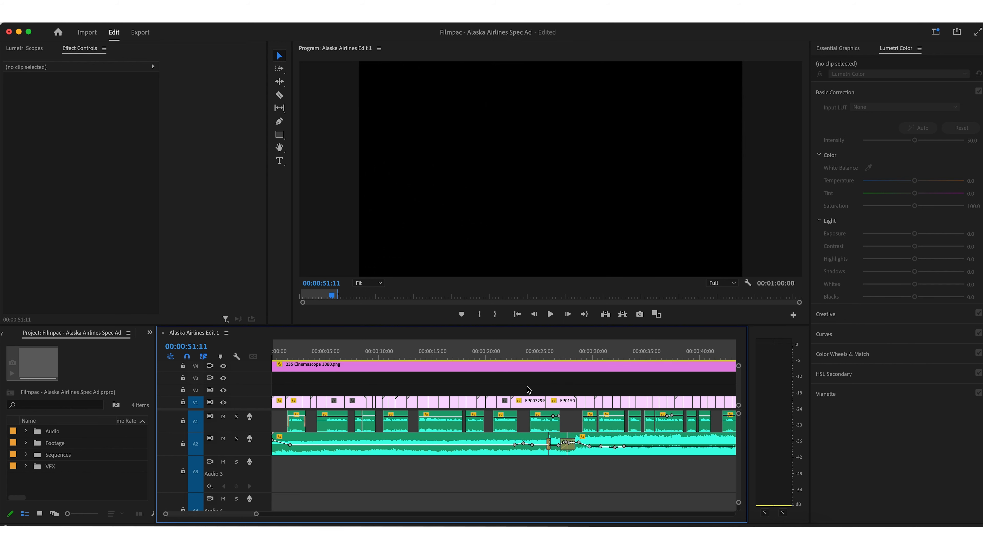
key(equal)
key(equal)
key(equal)
Save the project, and move the forest clip FP003912MD07 directly after FP010613MD05 on V1
click(476, 357)
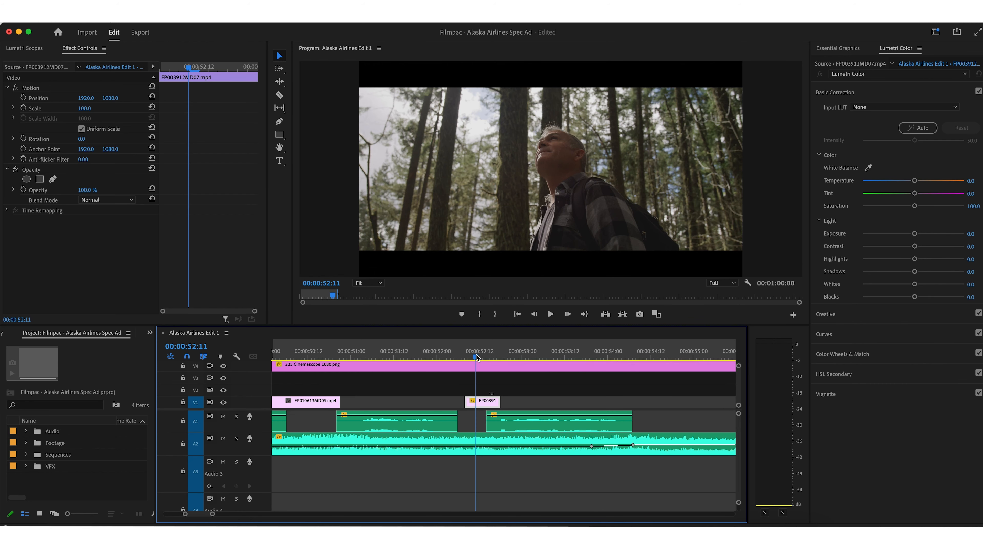
click(496, 388)
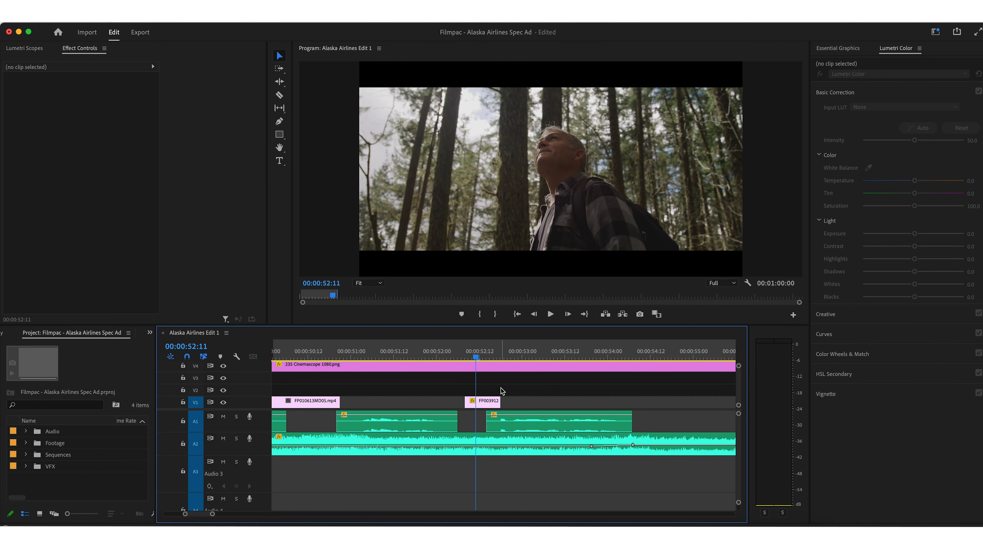
key(super+s)
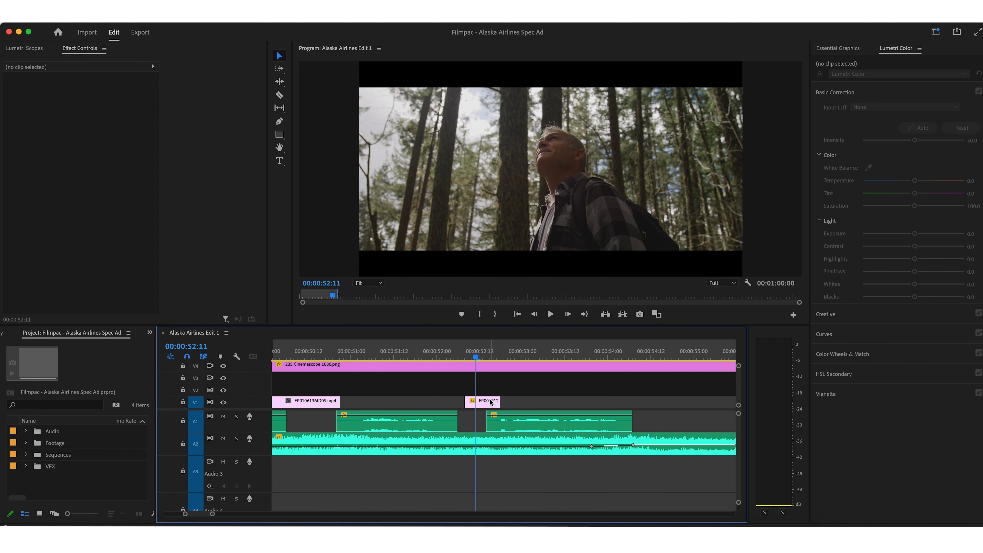
drag(490, 403, 365, 403)
scroll(411, 389, left, 4)
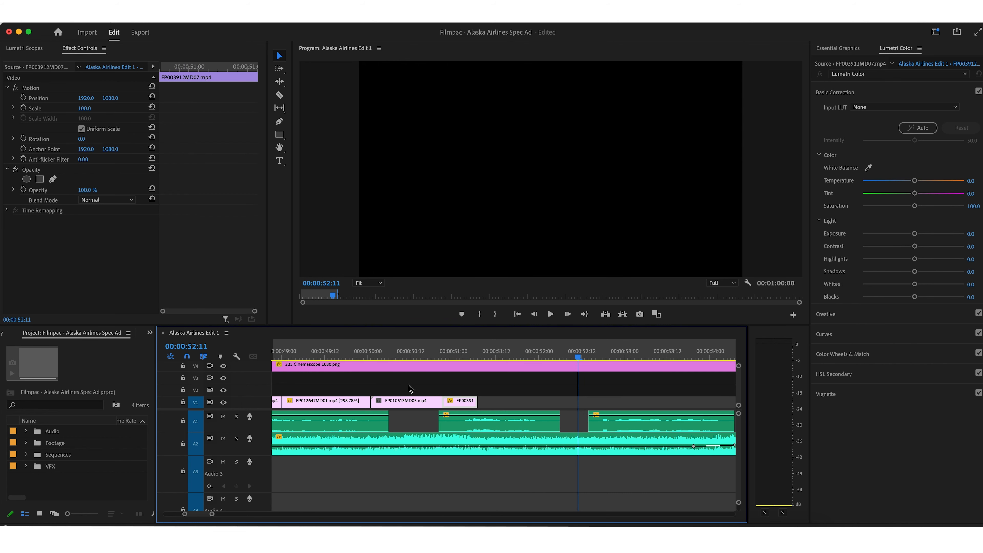
click(457, 352)
Move the dancer clip FP005508MD07 directly after FP003912MD07 on V1 and preview it at 00:00:51:12
key(minus)
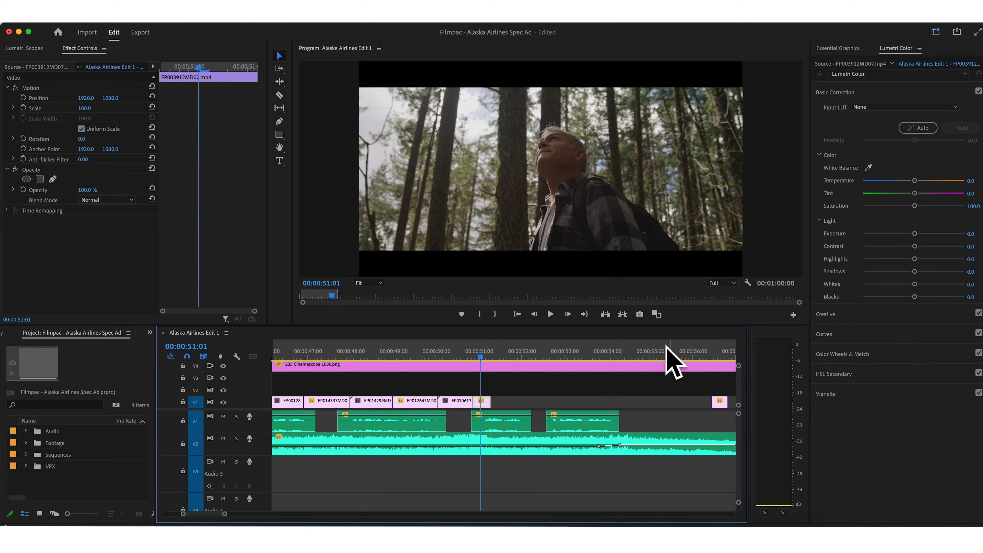
click(714, 354)
drag(721, 400, 501, 400)
click(501, 355)
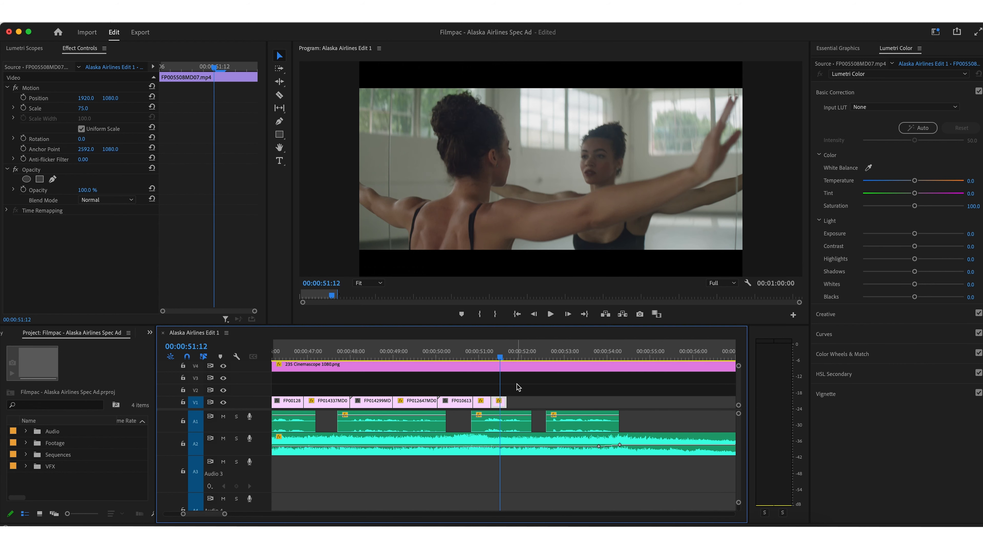
Move the couple clip FP001161MD04 directly after FP005508MD07 on V1 and play back from FP003912MD07
scroll(517, 385, right, 4)
click(617, 357)
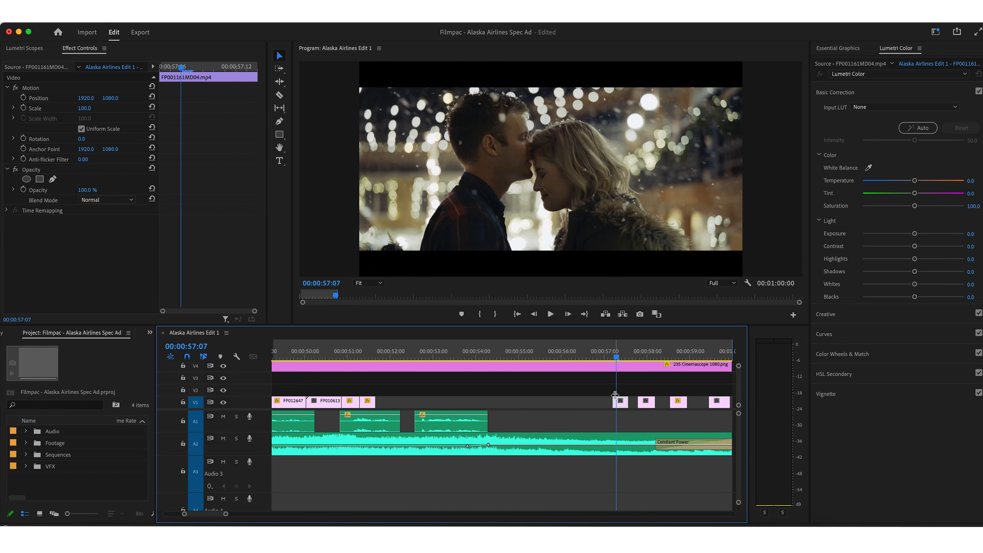
drag(621, 403, 386, 405)
click(349, 354)
key(space)
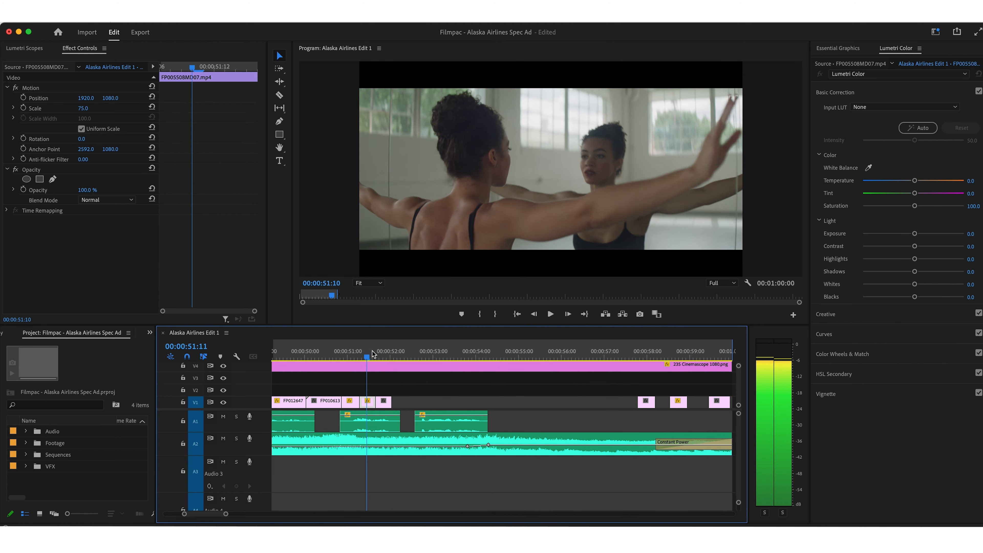
key(space)
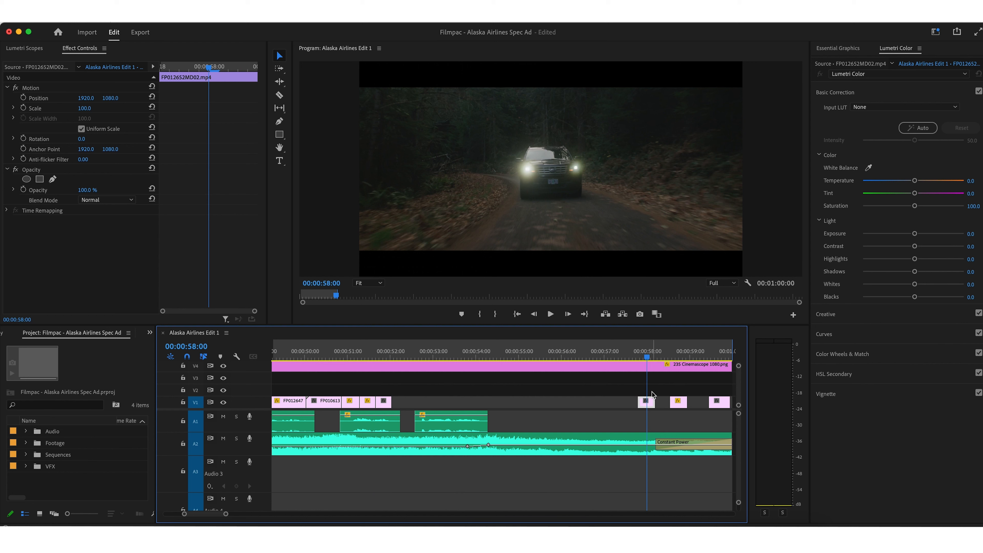
Move the car clip FP012652MD02 directly after FP001161MD04 on V1 and scrub back to 00:00:51:01
drag(649, 403, 403, 402)
click(401, 352)
drag(385, 352, 351, 354)
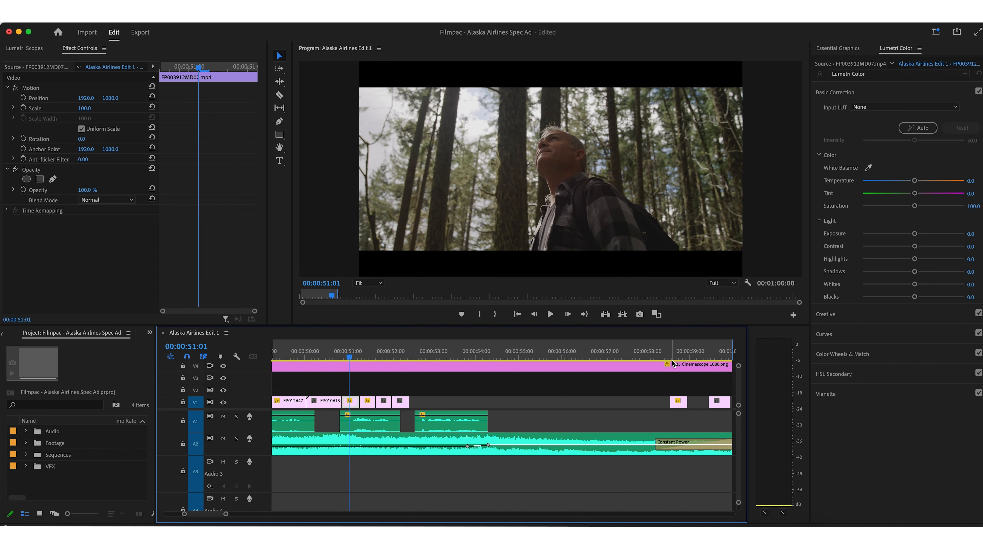
Move clip FP015869MD03 directly after FP012652MD02 on V1, with the skydiver clip FP006011MD03 directly behind it
click(679, 354)
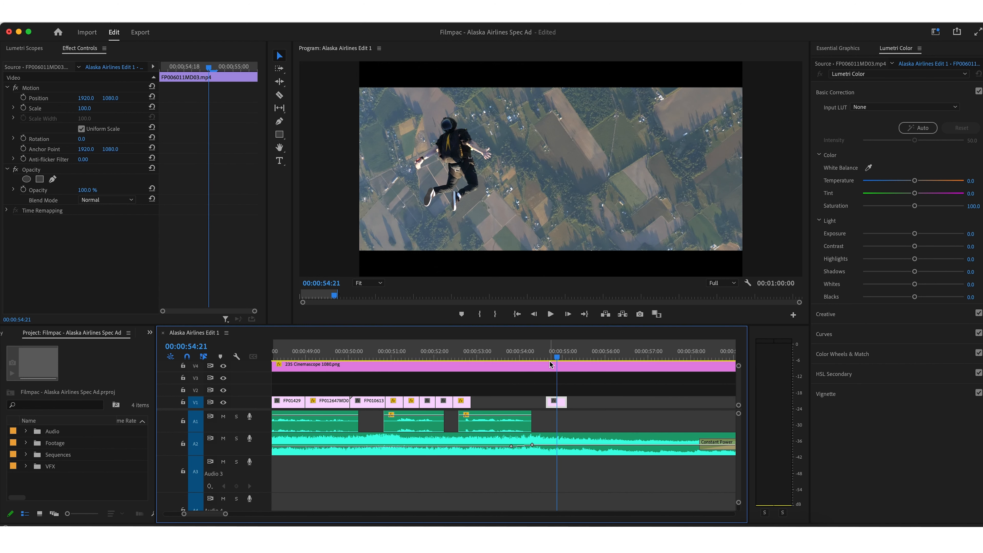
drag(553, 355, 555, 357)
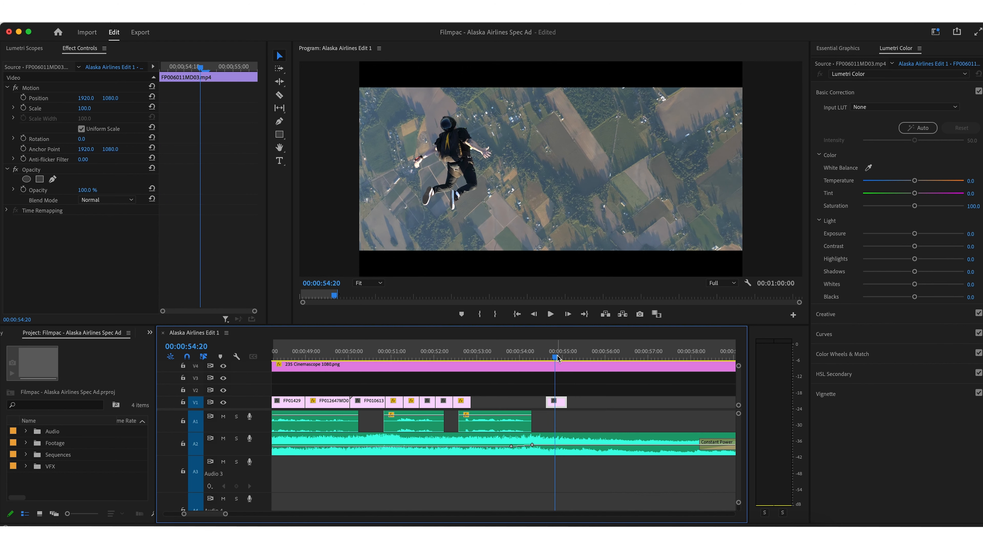
key(=)
scroll(513, 373, left, 3)
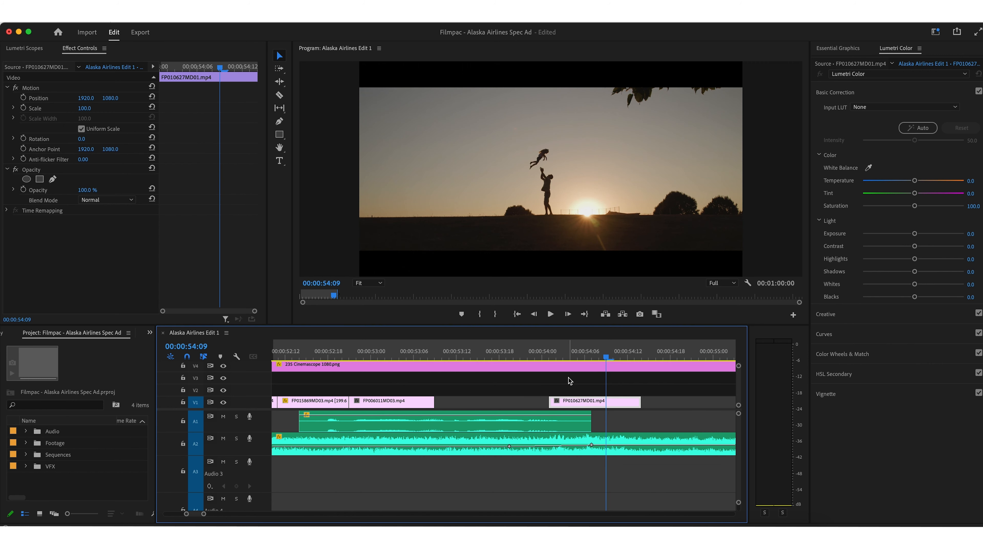
Preview the baby-hand clip FP007380MD07 on V1 from its start at 00:00:55:05
click(568, 377)
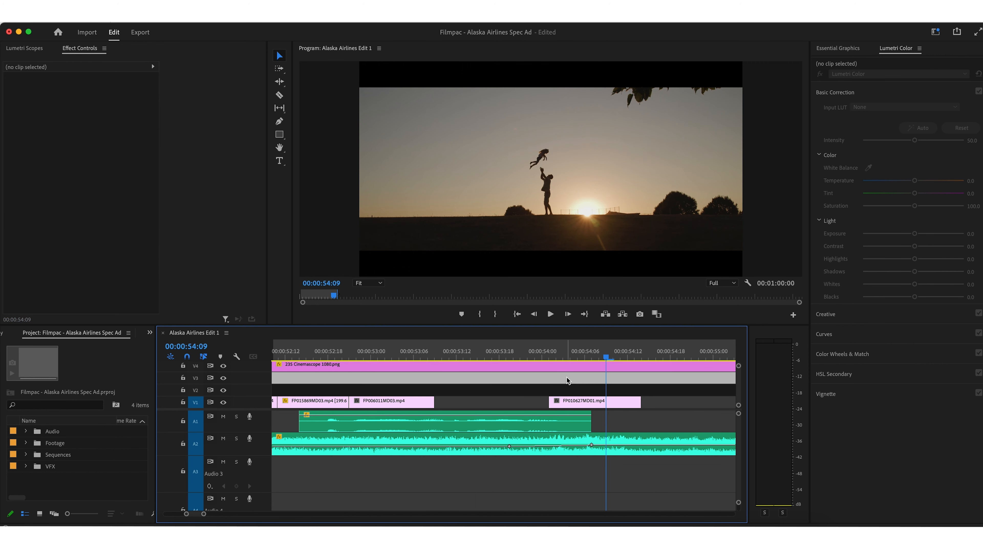
scroll(547, 378, right, 3)
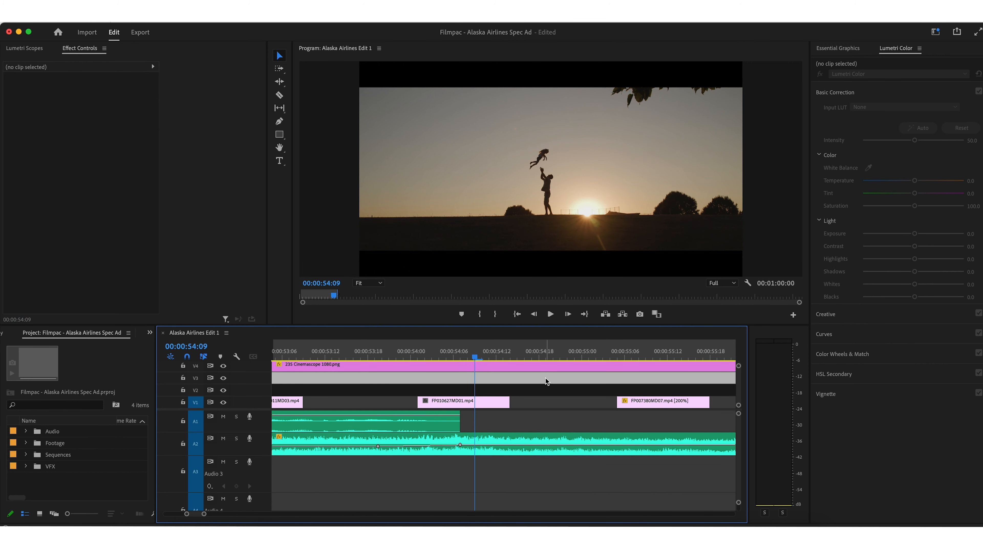
click(545, 378)
click(639, 354)
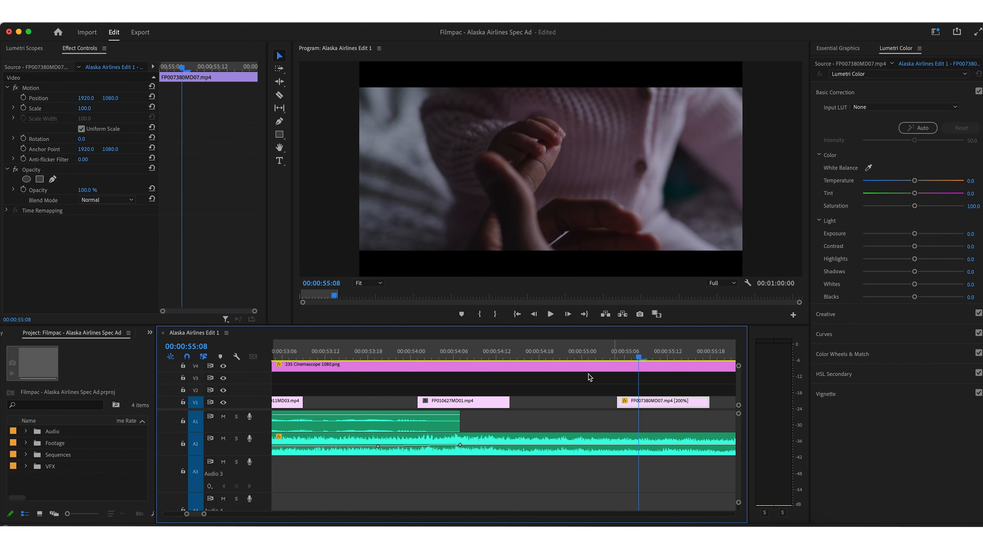
click(617, 356)
scroll(621, 374, left, 2)
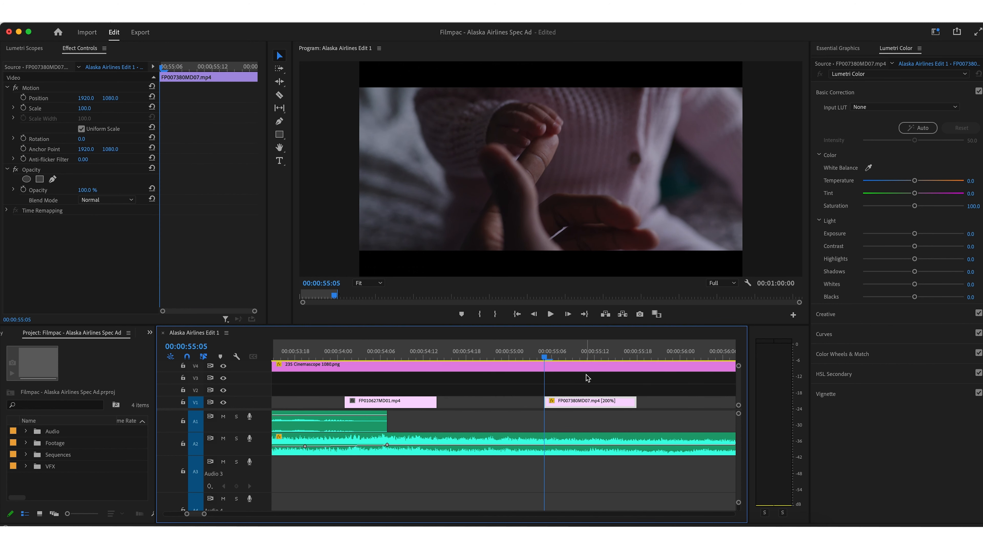
key(space)
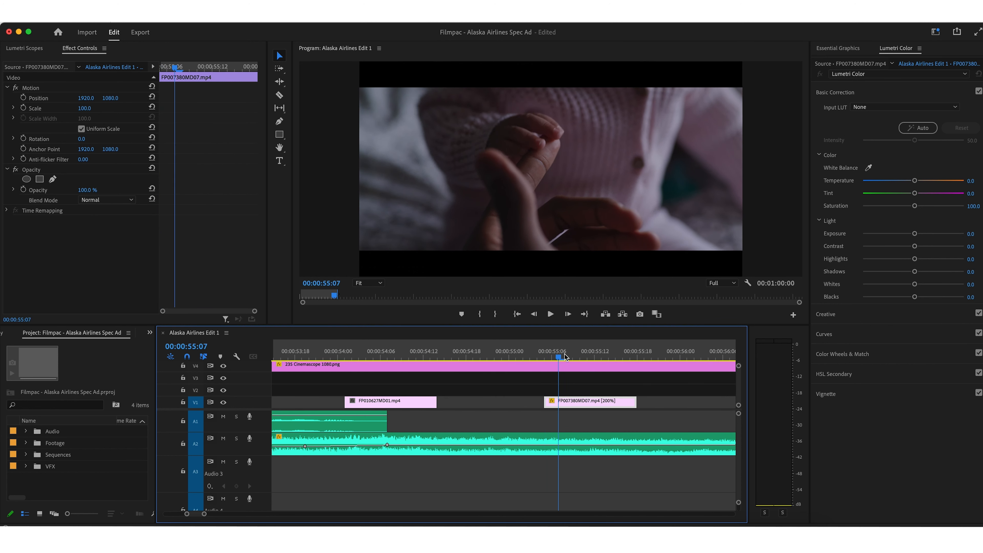
Move the sunset clip FP010627MD01 directly after FP006011MD03 on V1, and the baby-hand clip FP007380MD07 directly after it
scroll(528, 383, left, 5)
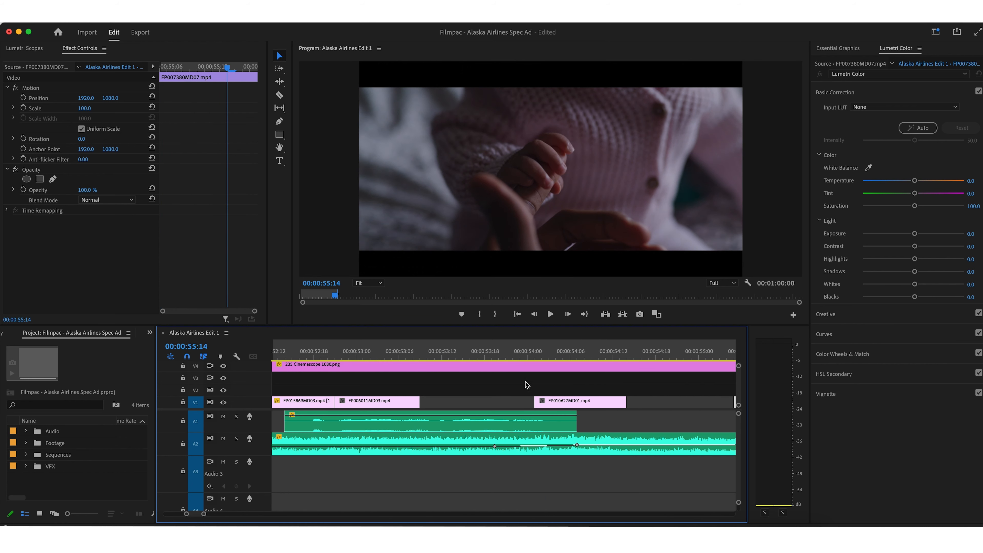
click(524, 402)
key(Delete)
scroll(498, 387, right, 2)
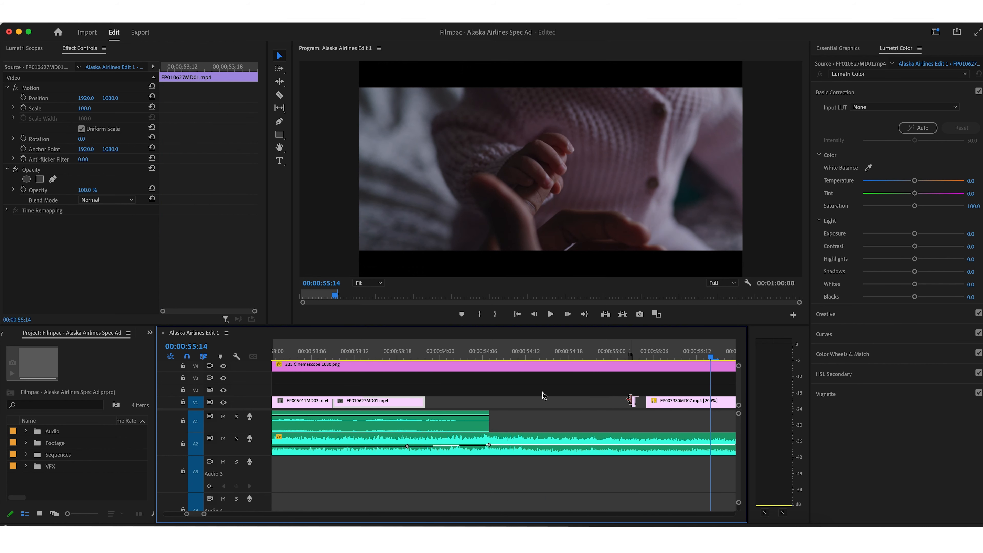
scroll(543, 393, right, 1)
drag(642, 401, 422, 401)
Move the white background Graphic directly after FP007380MD07 on V1, place Logo Animation above its start on V2, and preview the logo
drag(576, 404, 366, 404)
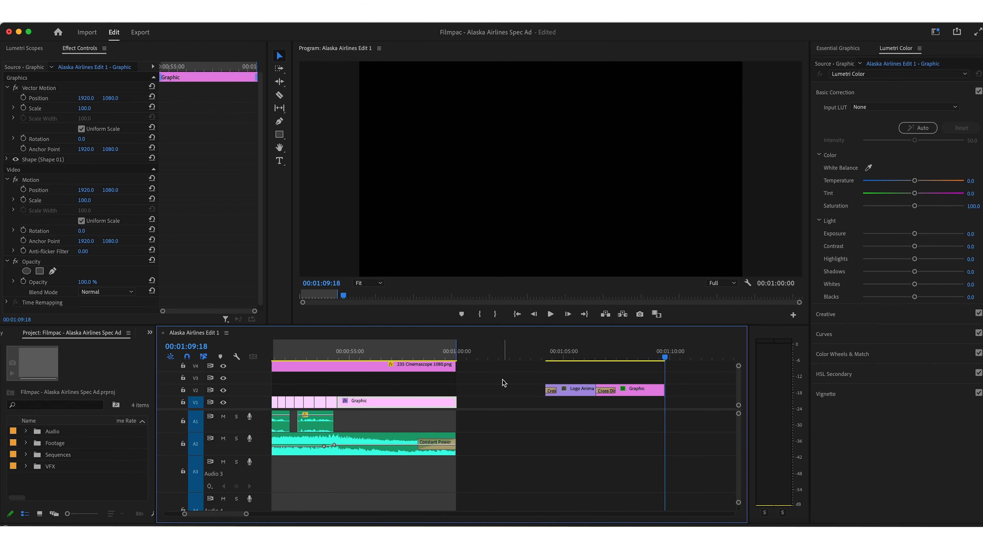
scroll(503, 382, left, 3)
drag(694, 393, 489, 394)
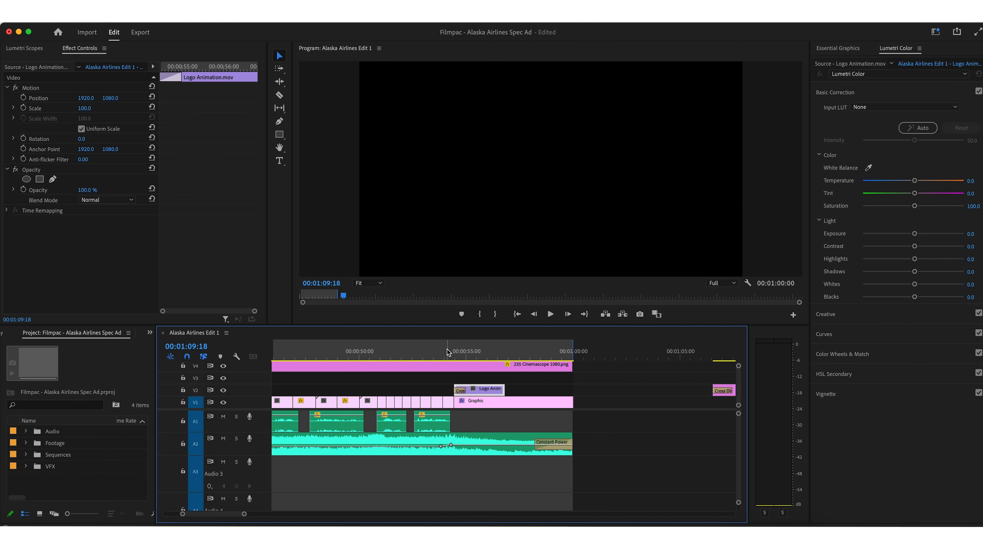
drag(447, 352, 483, 351)
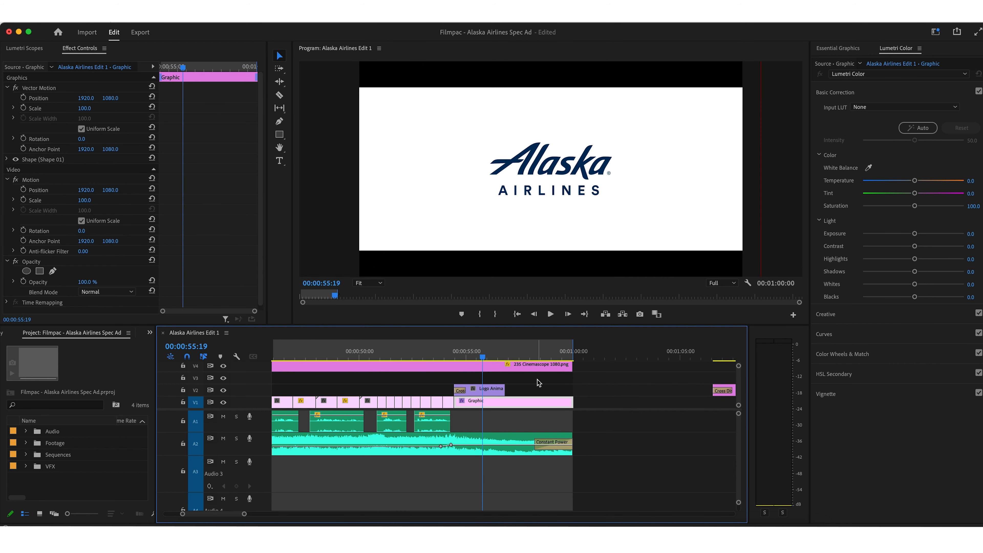
Move the "moments worth remembering" text Graphic directly after Logo Animation on V2 and play back the ending
scroll(538, 380, right, 5)
drag(545, 388, 444, 390)
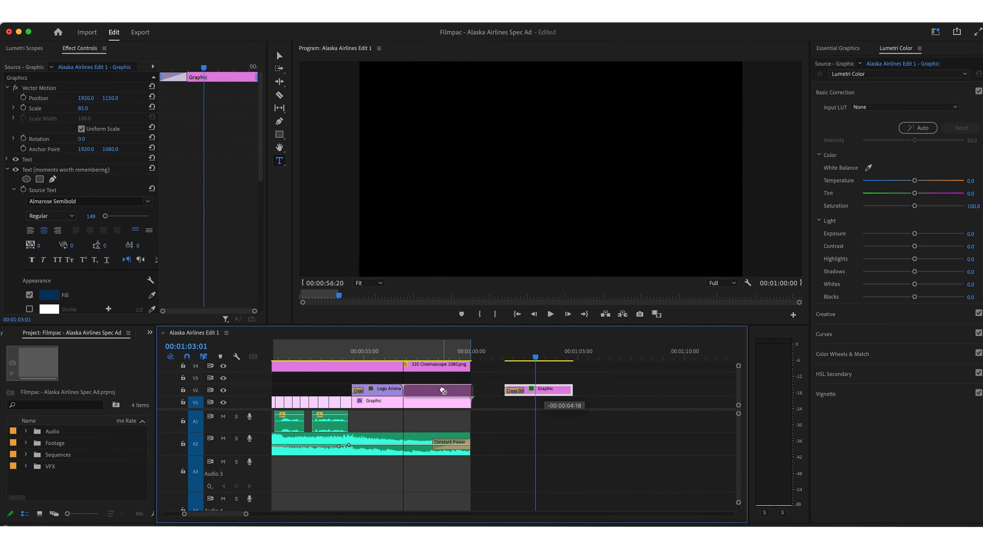
click(393, 350)
key(space)
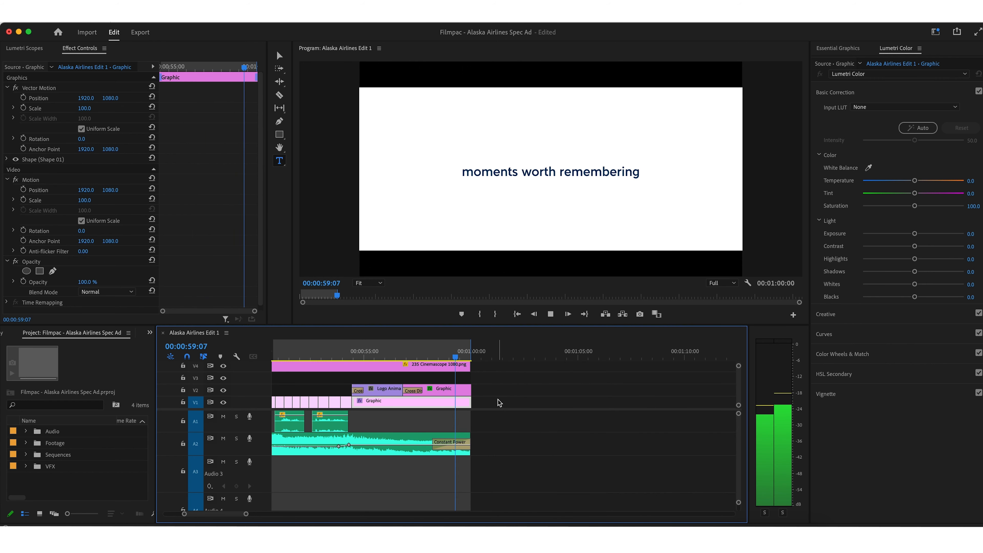
click(510, 395)
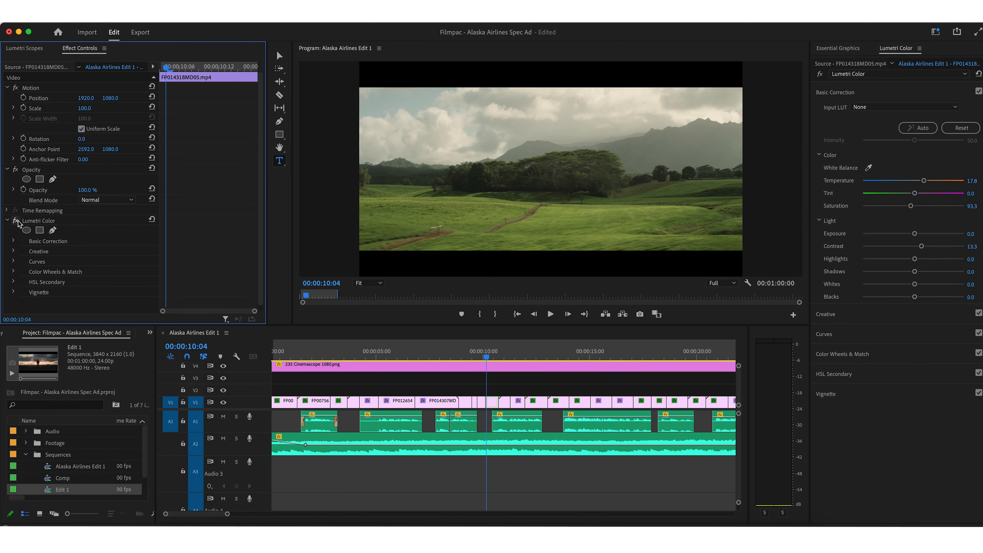
Toggle Lumetri Color off and on for clip FP014318MD05 to compare the grade, and scrub through its transition around 00:00:10:10
click(21, 224)
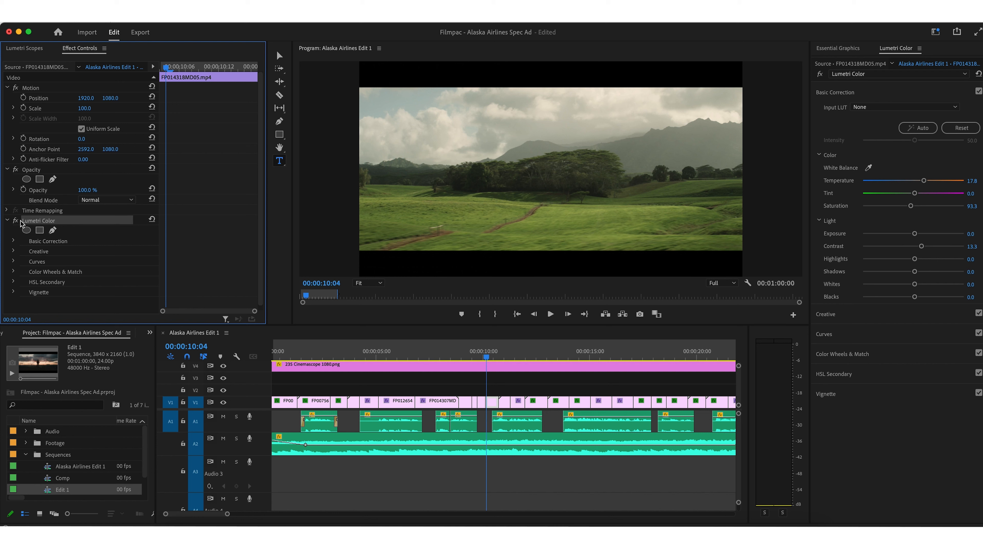
click(16, 221)
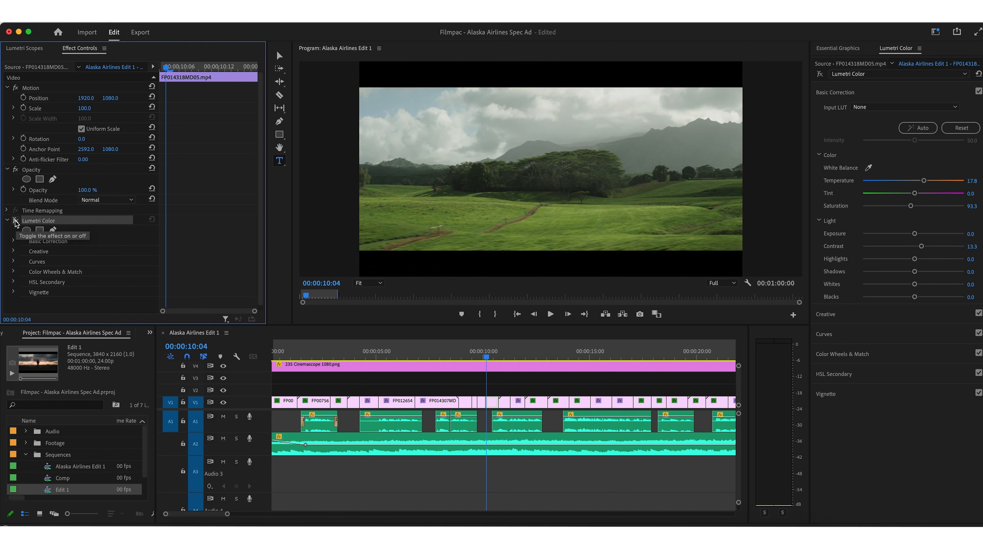
click(16, 221)
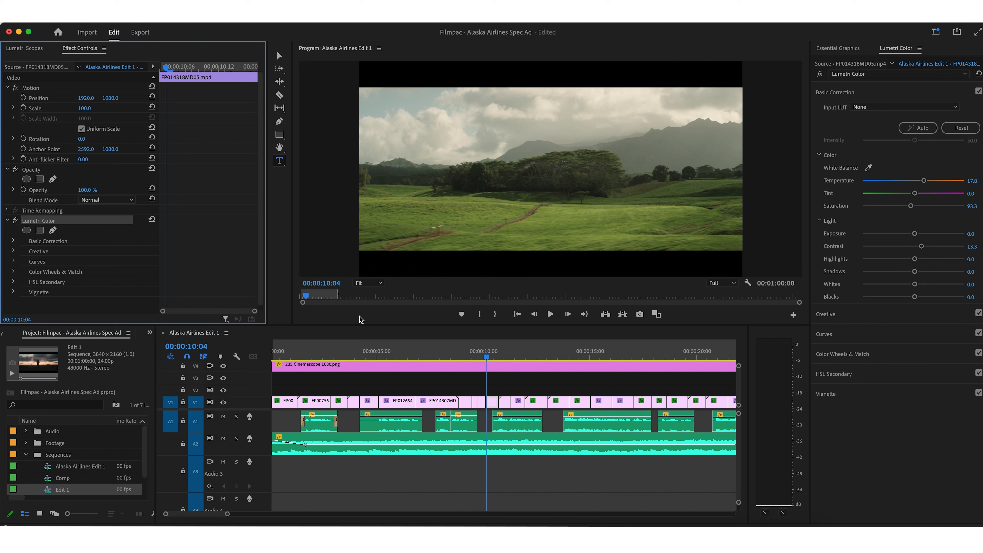
click(470, 379)
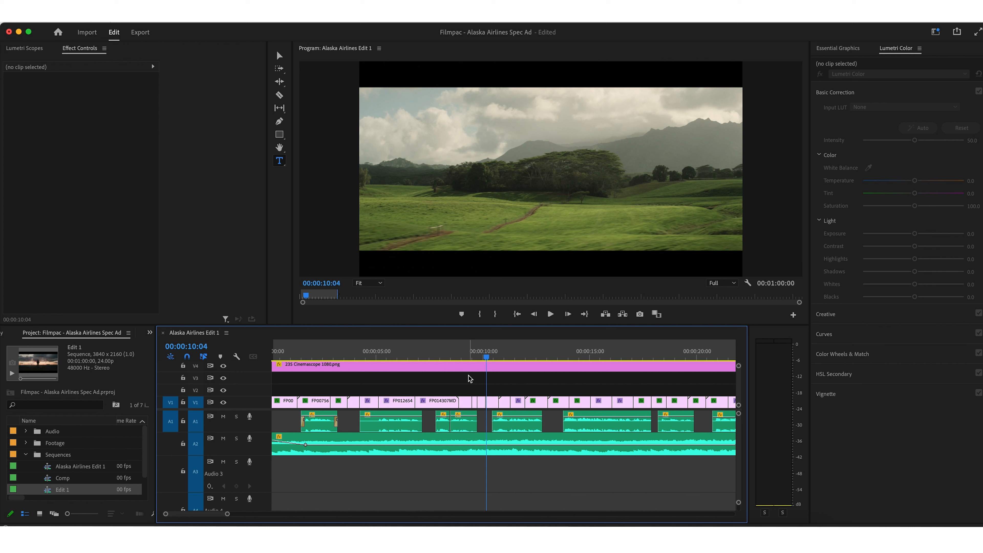
drag(575, 357, 533, 378)
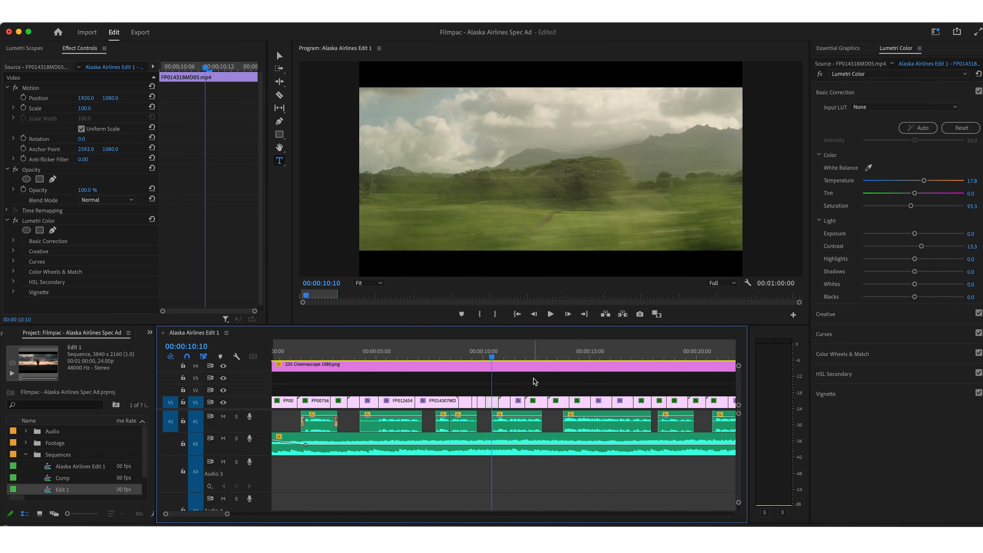
Play the sequence from 00:00:00:00 with the A2 music track muted to review voice-over and sound effects, and unmute A2
click(839, 49)
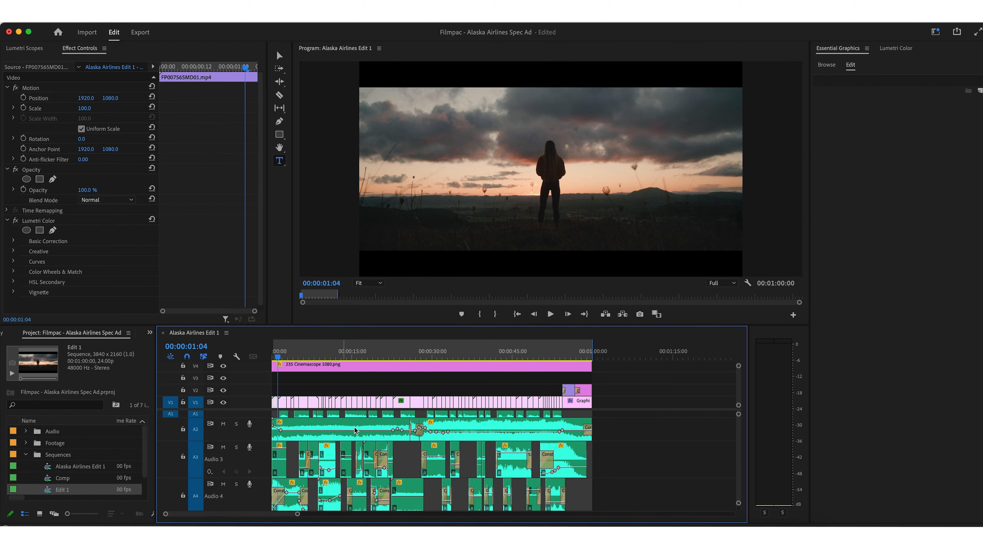
click(416, 461)
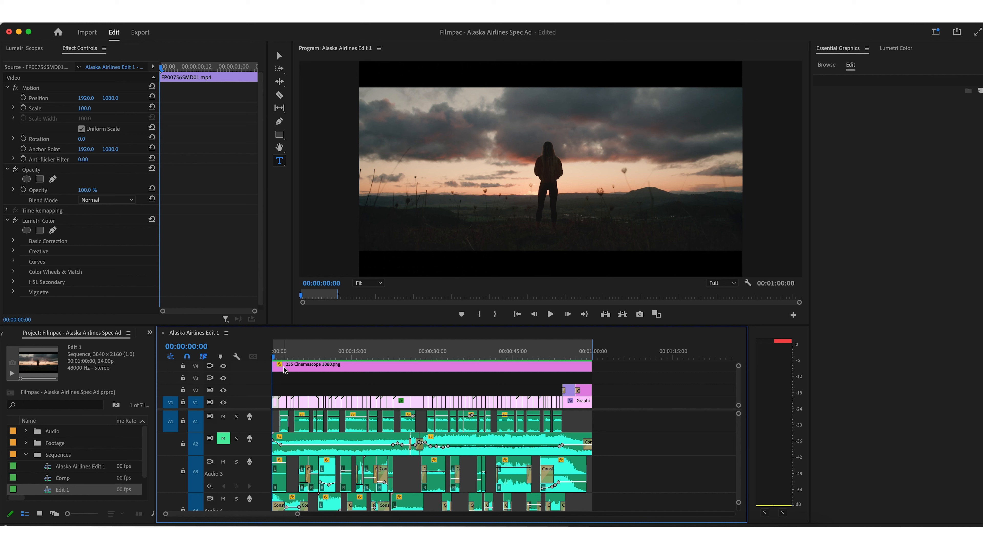
key(space)
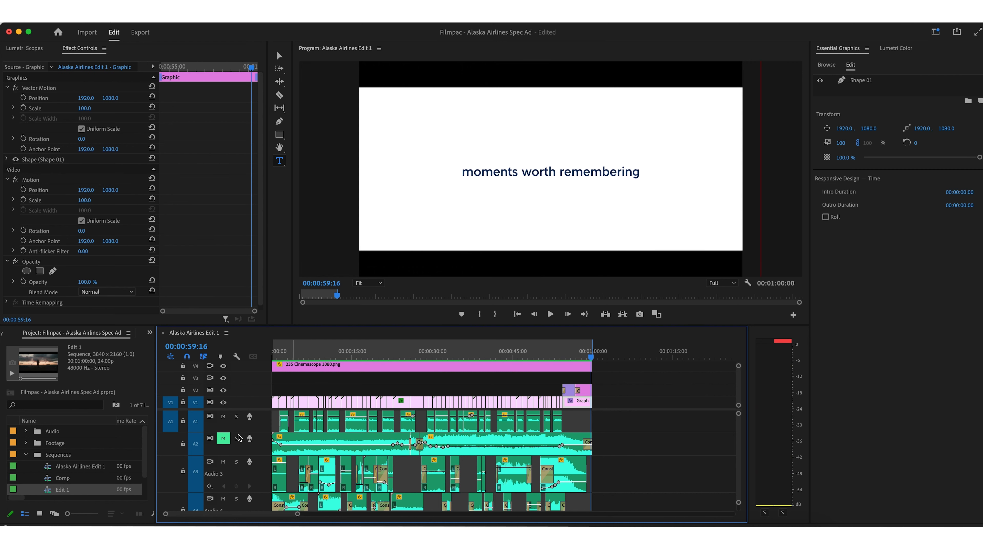
click(224, 438)
click(611, 416)
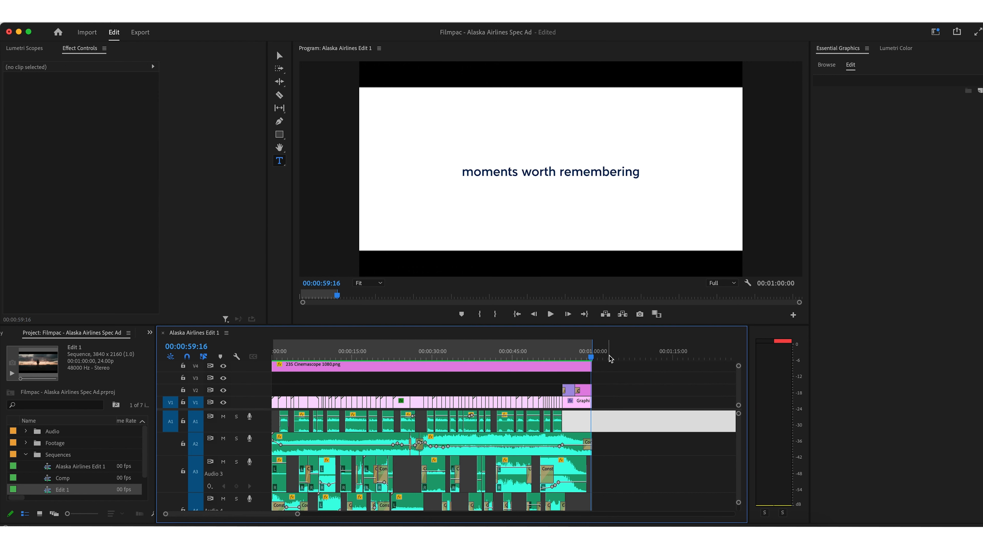
click(621, 429)
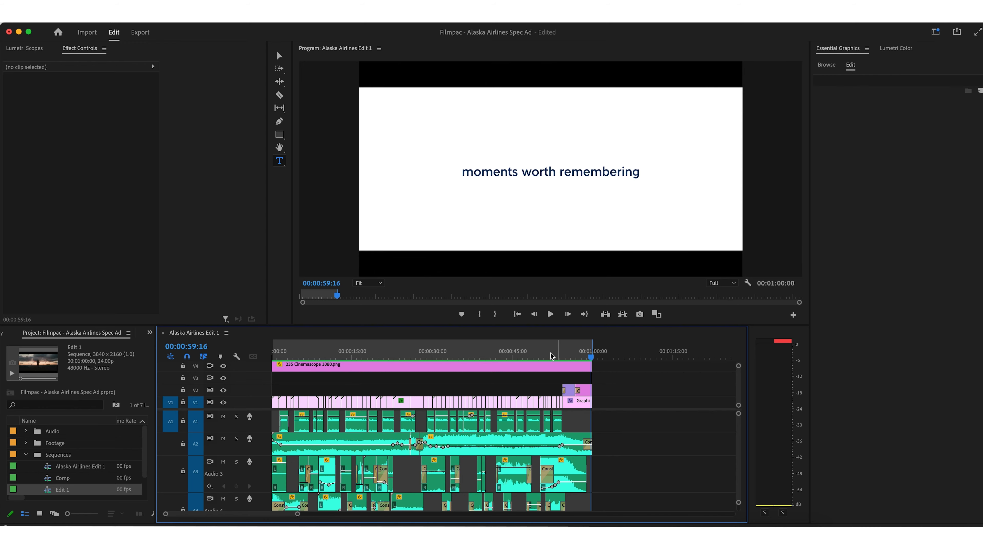